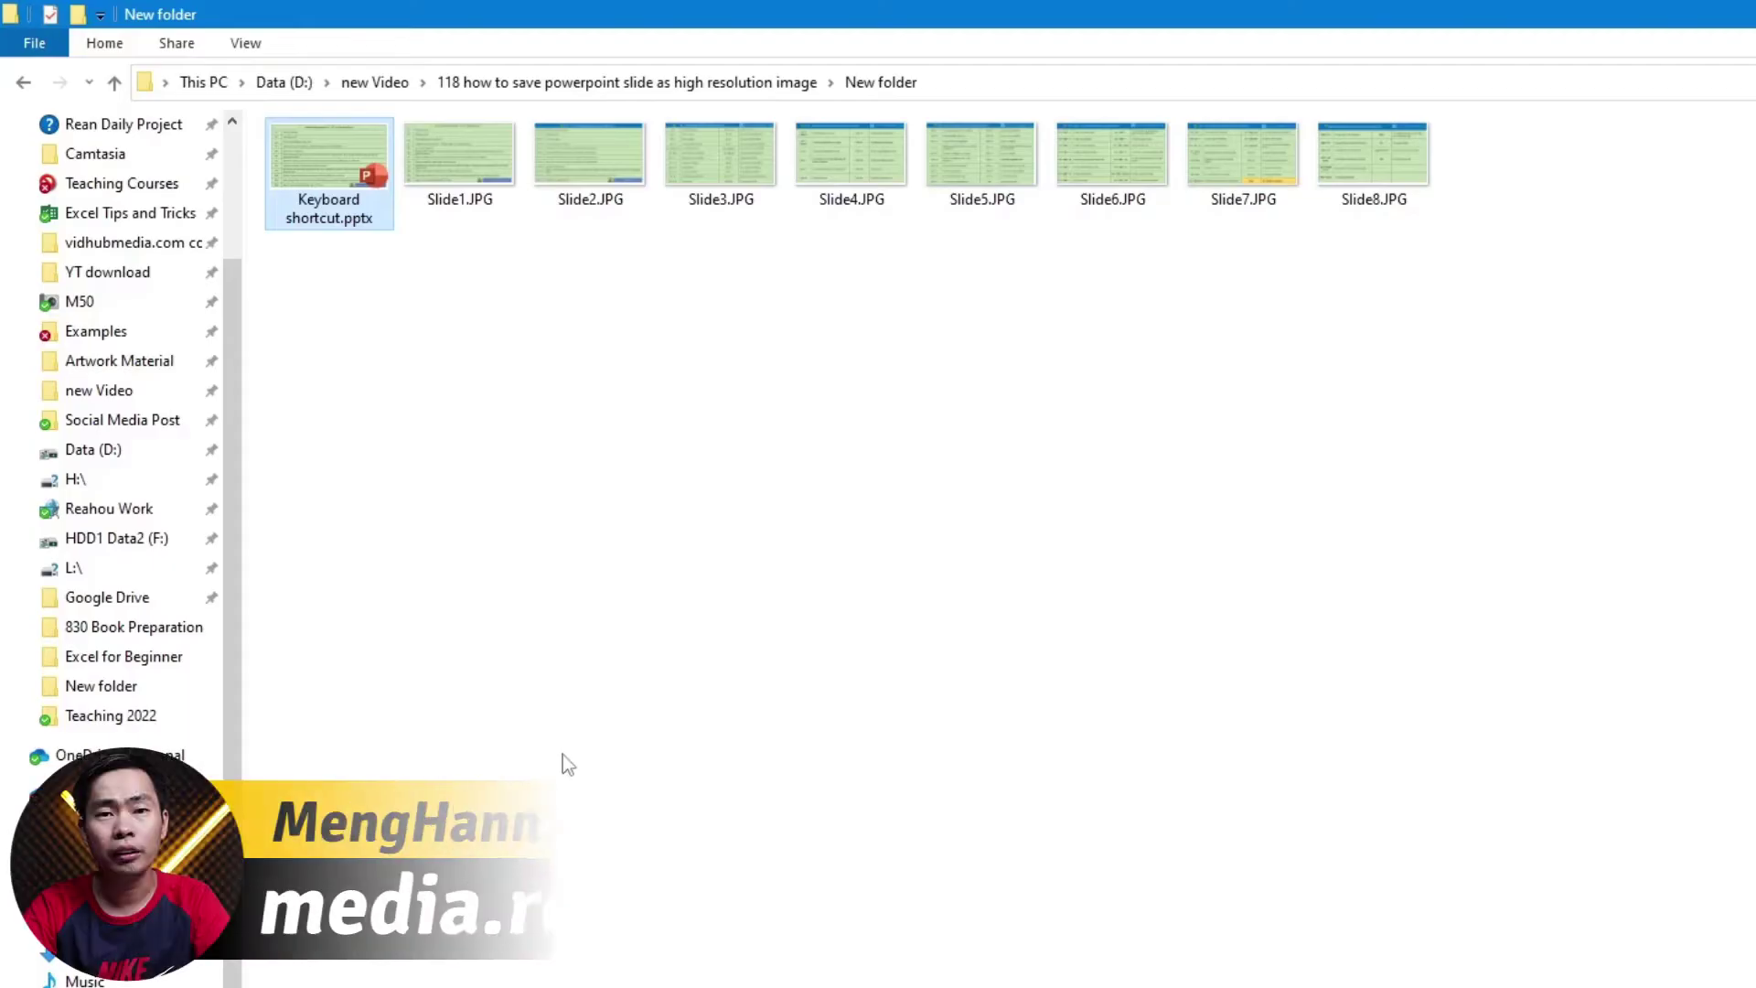
Confirm Slide1.JPG is 173 KB at 1280 x 720 in Properties, then delete all eight slide JPGs
double_click(460, 196)
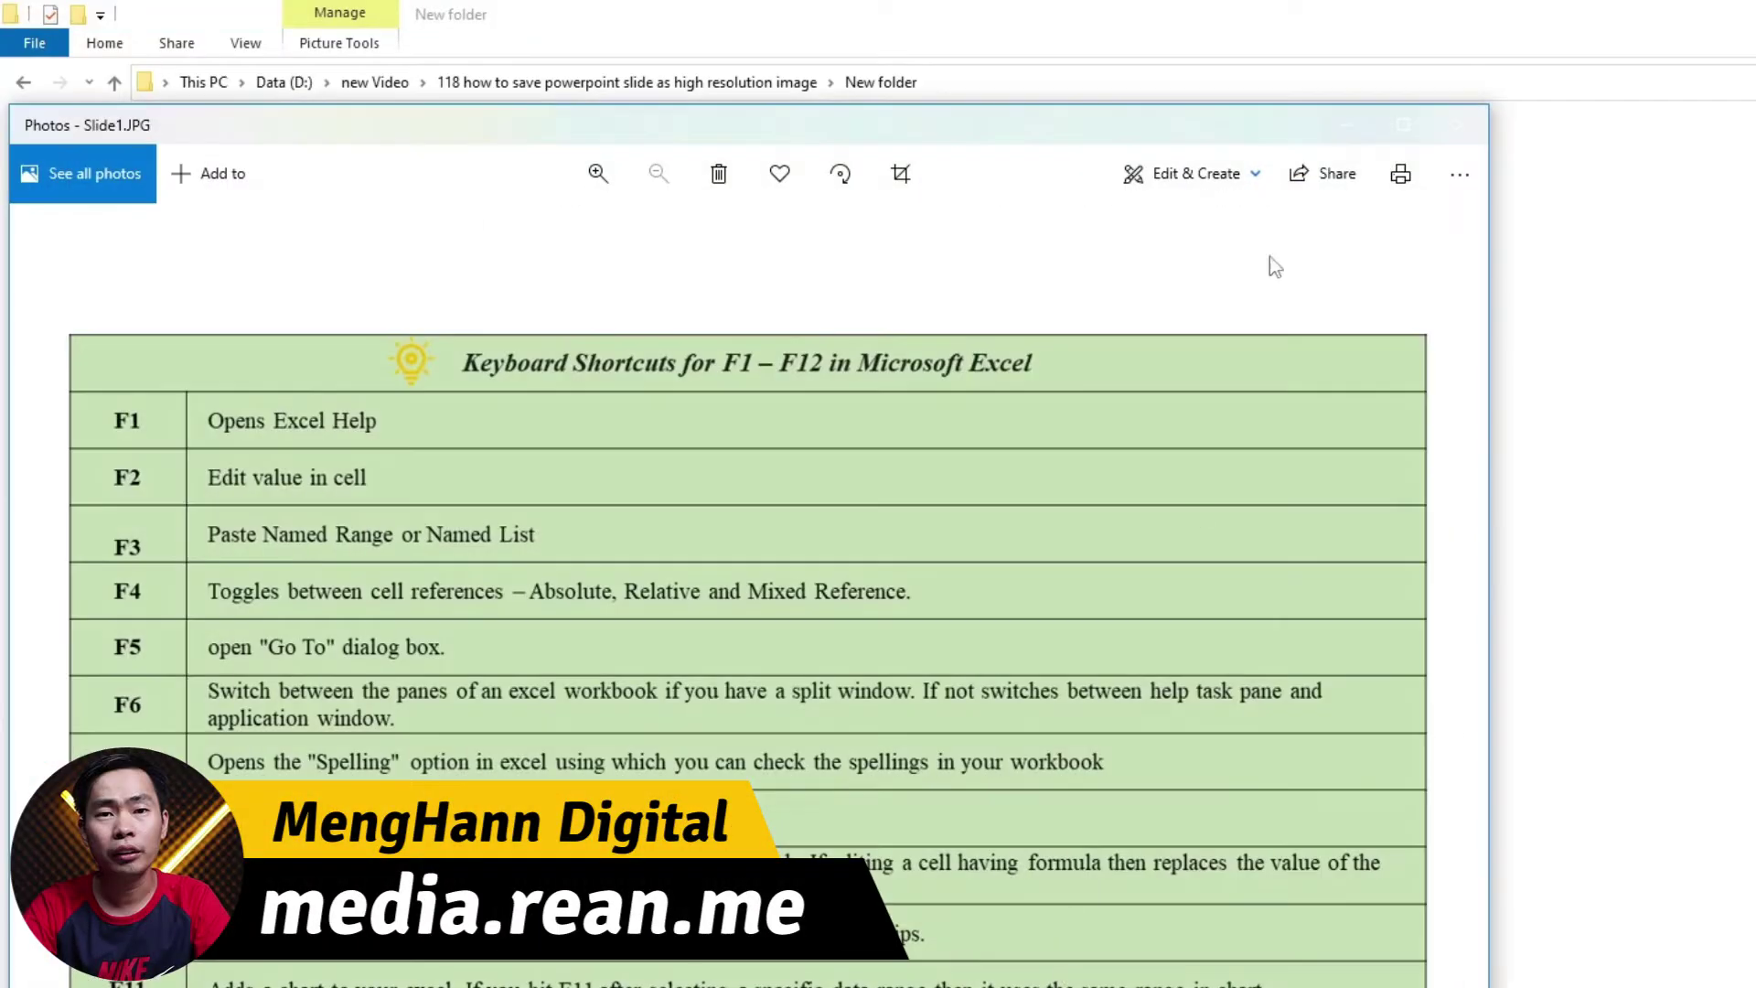
left_click(1459, 127)
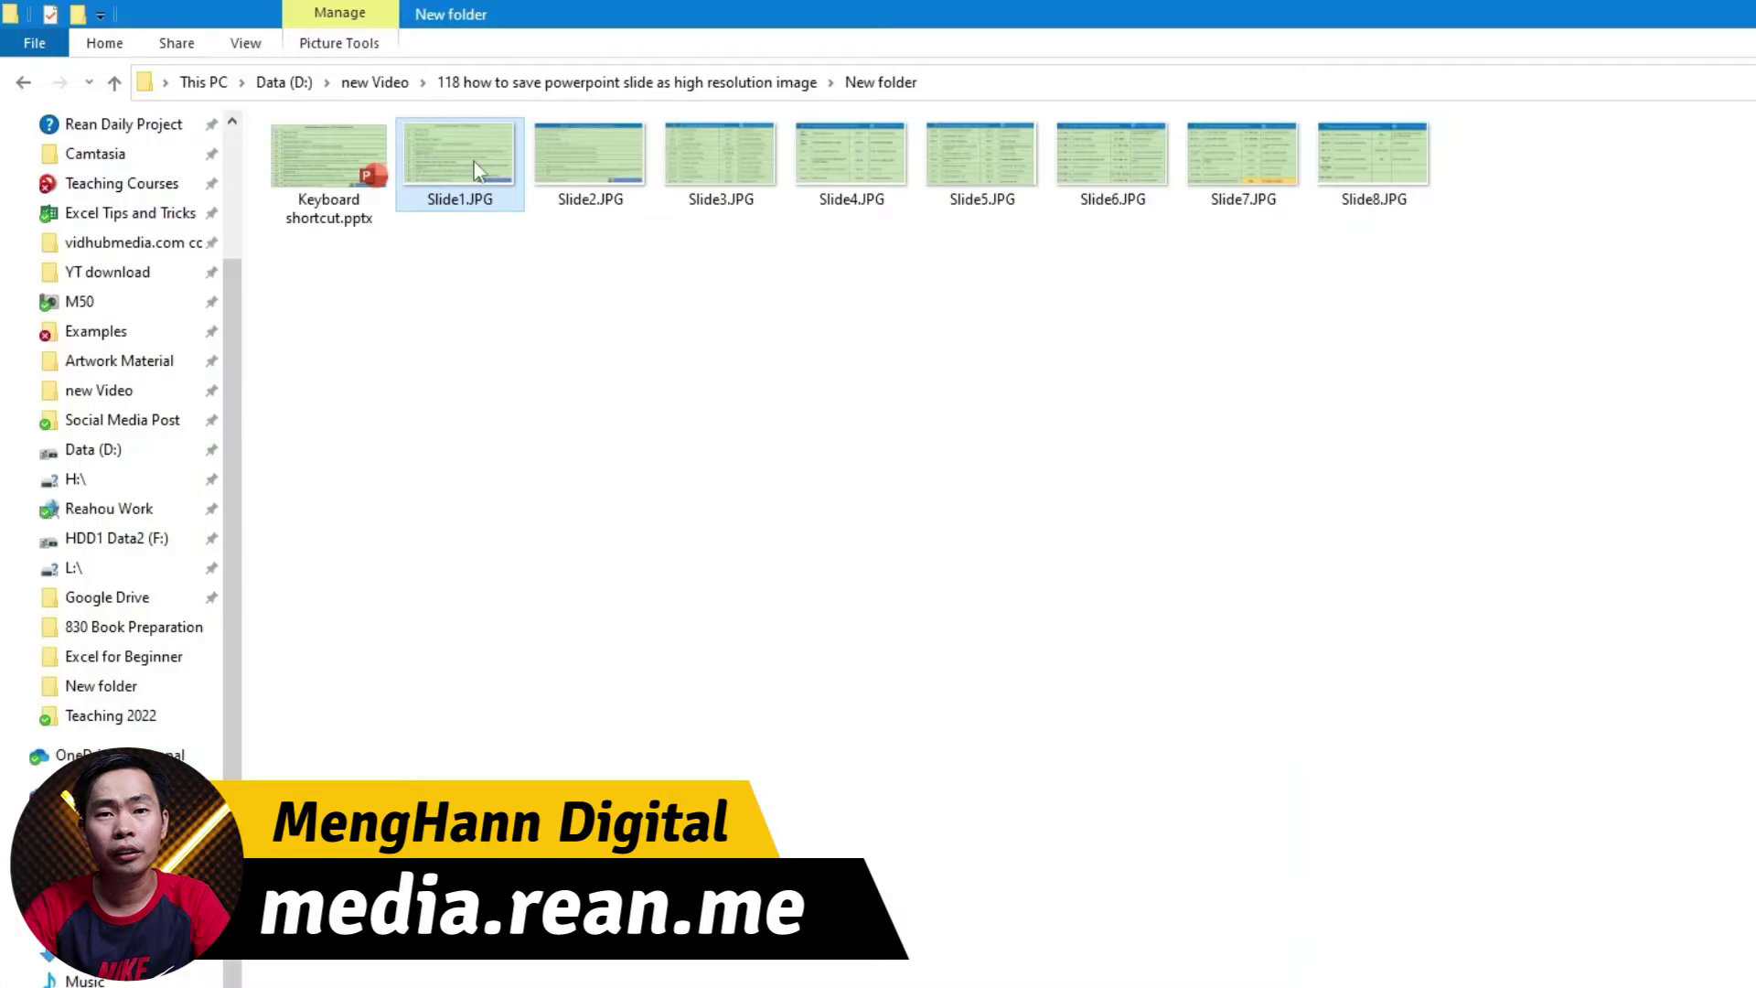
right_click(474, 161)
left_click(549, 976)
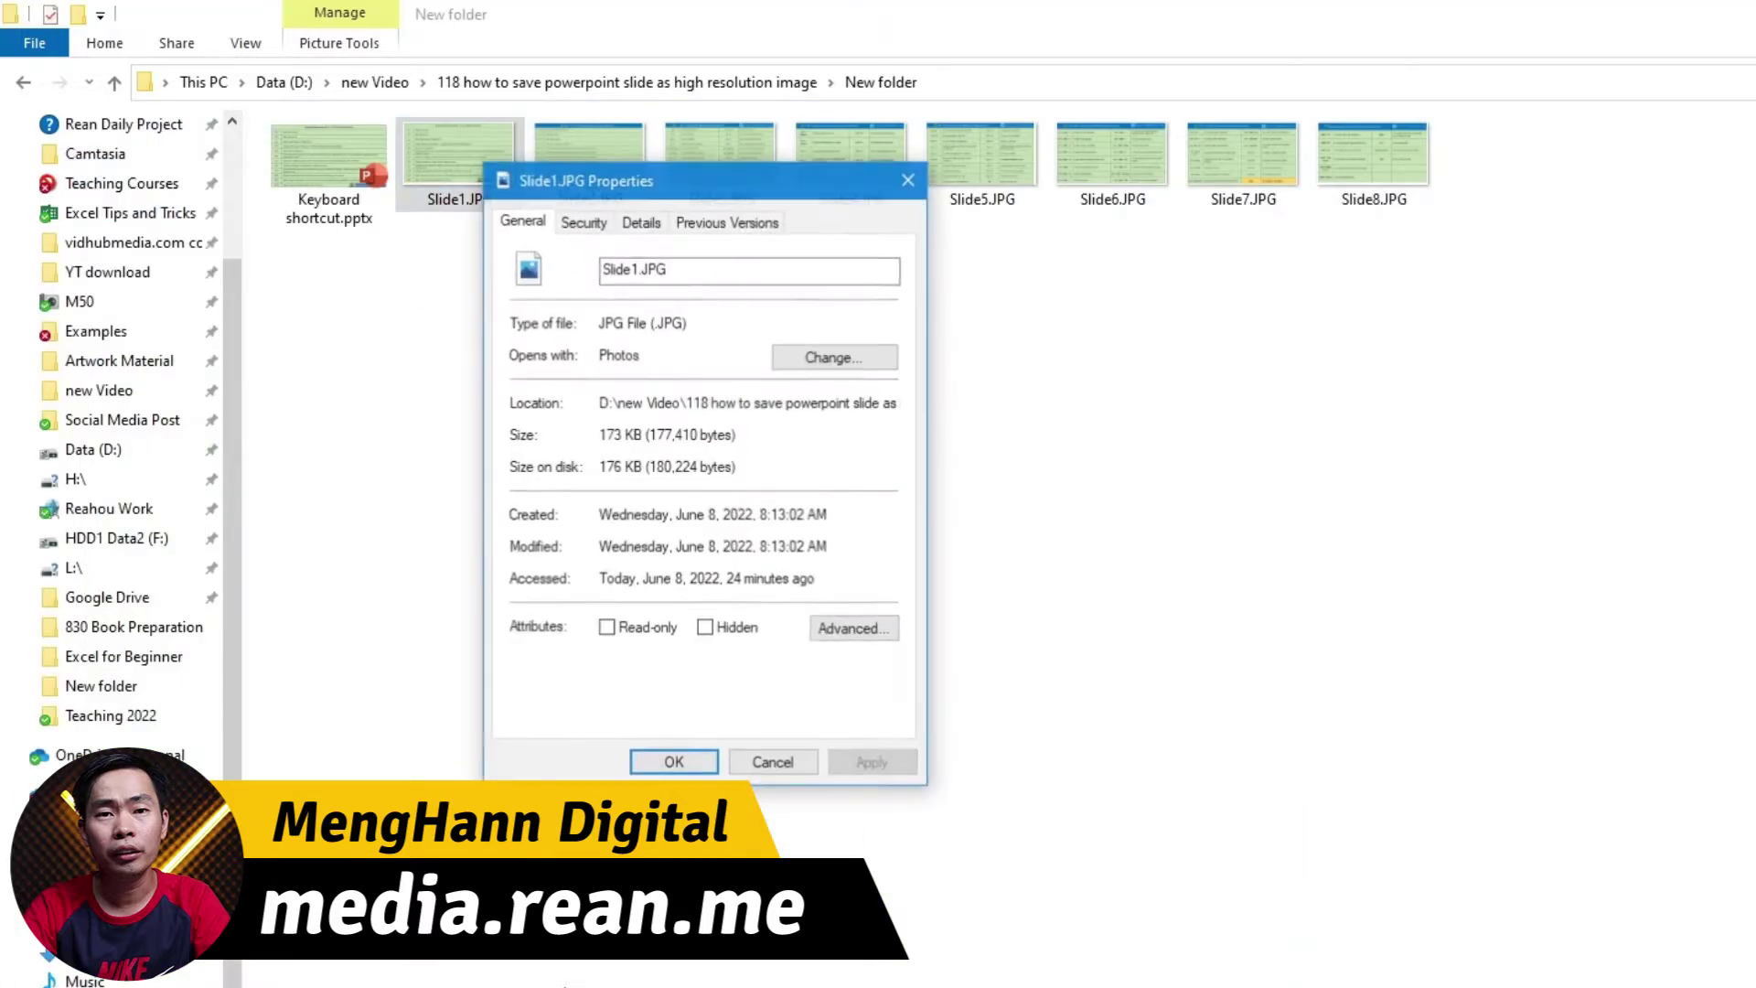
left_click_drag(599, 436, 615, 435)
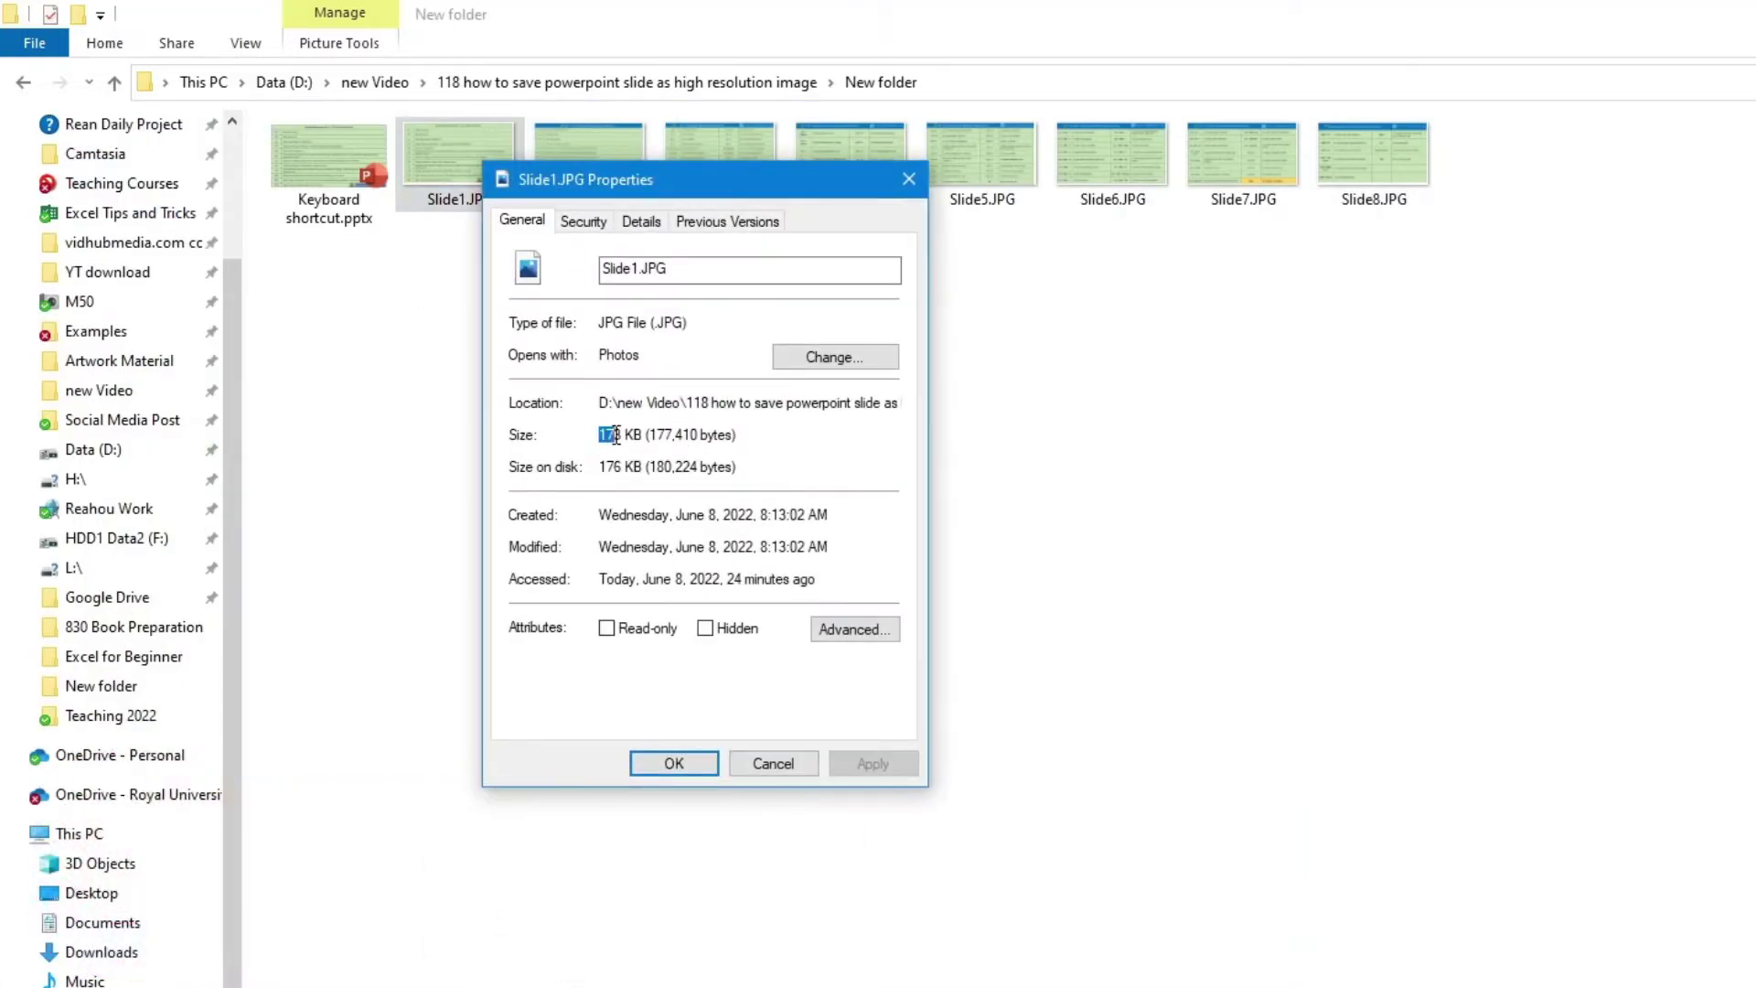
left_click(641, 221)
left_click(693, 623)
scroll(695, 622, "down", 2)
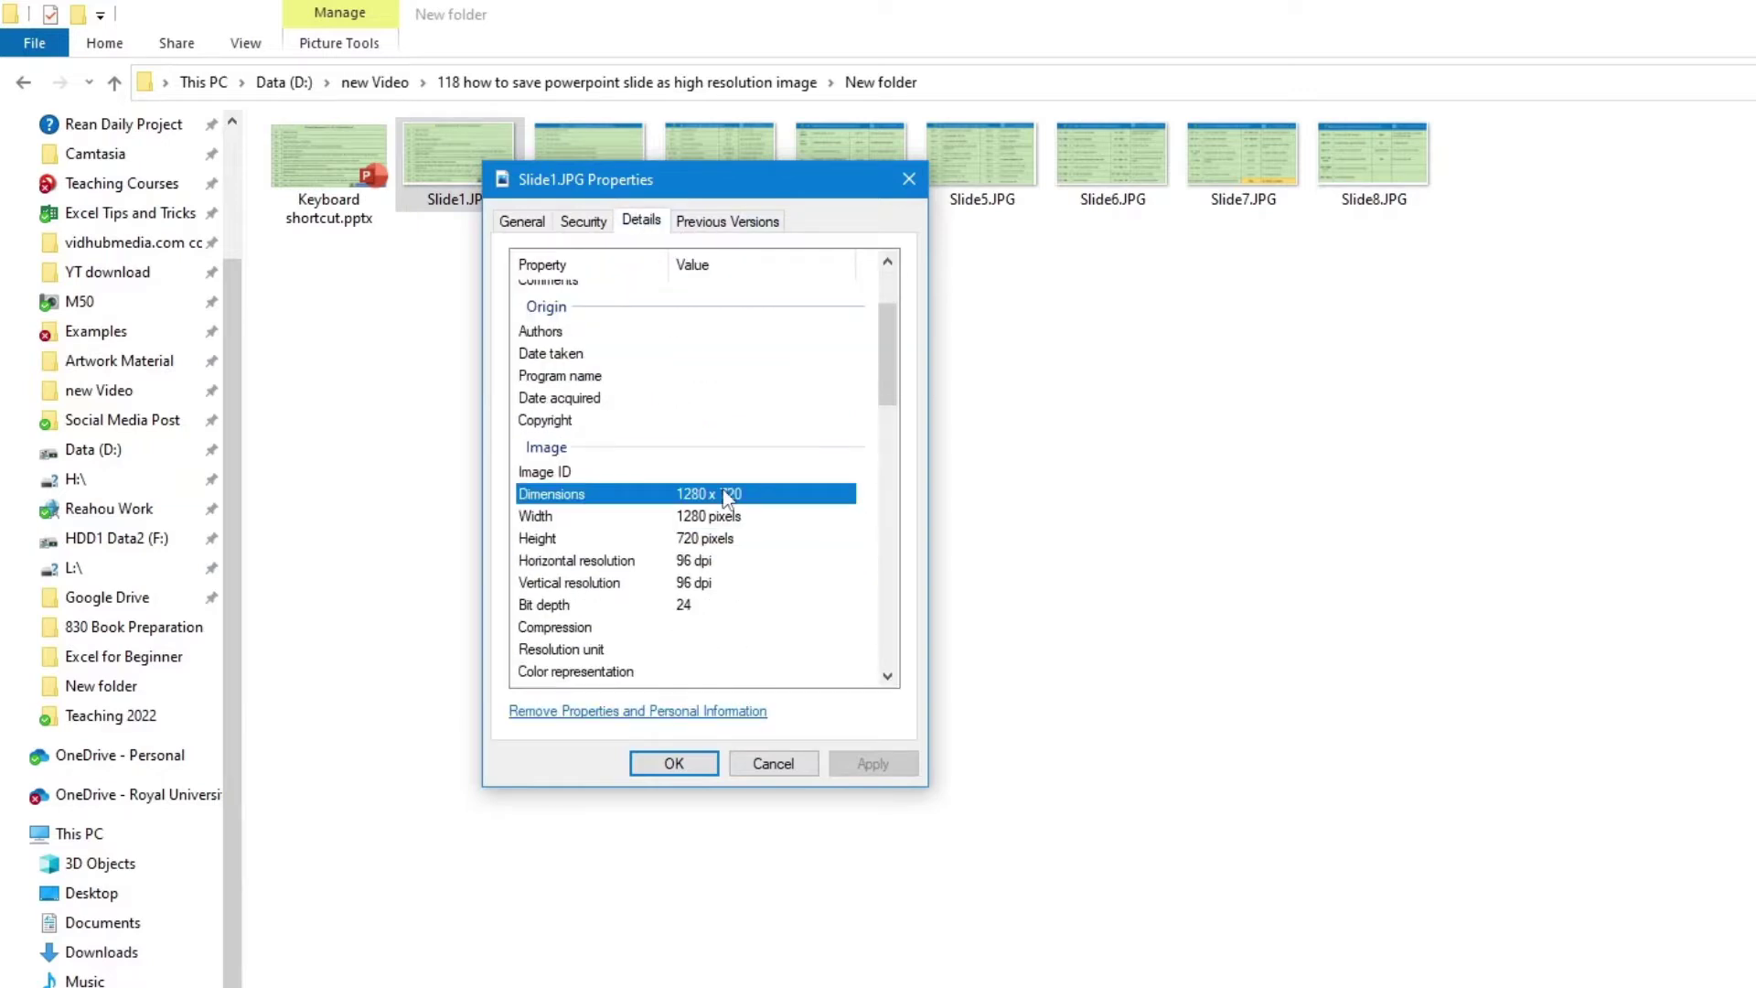
left_click(732, 516)
left_click(732, 539)
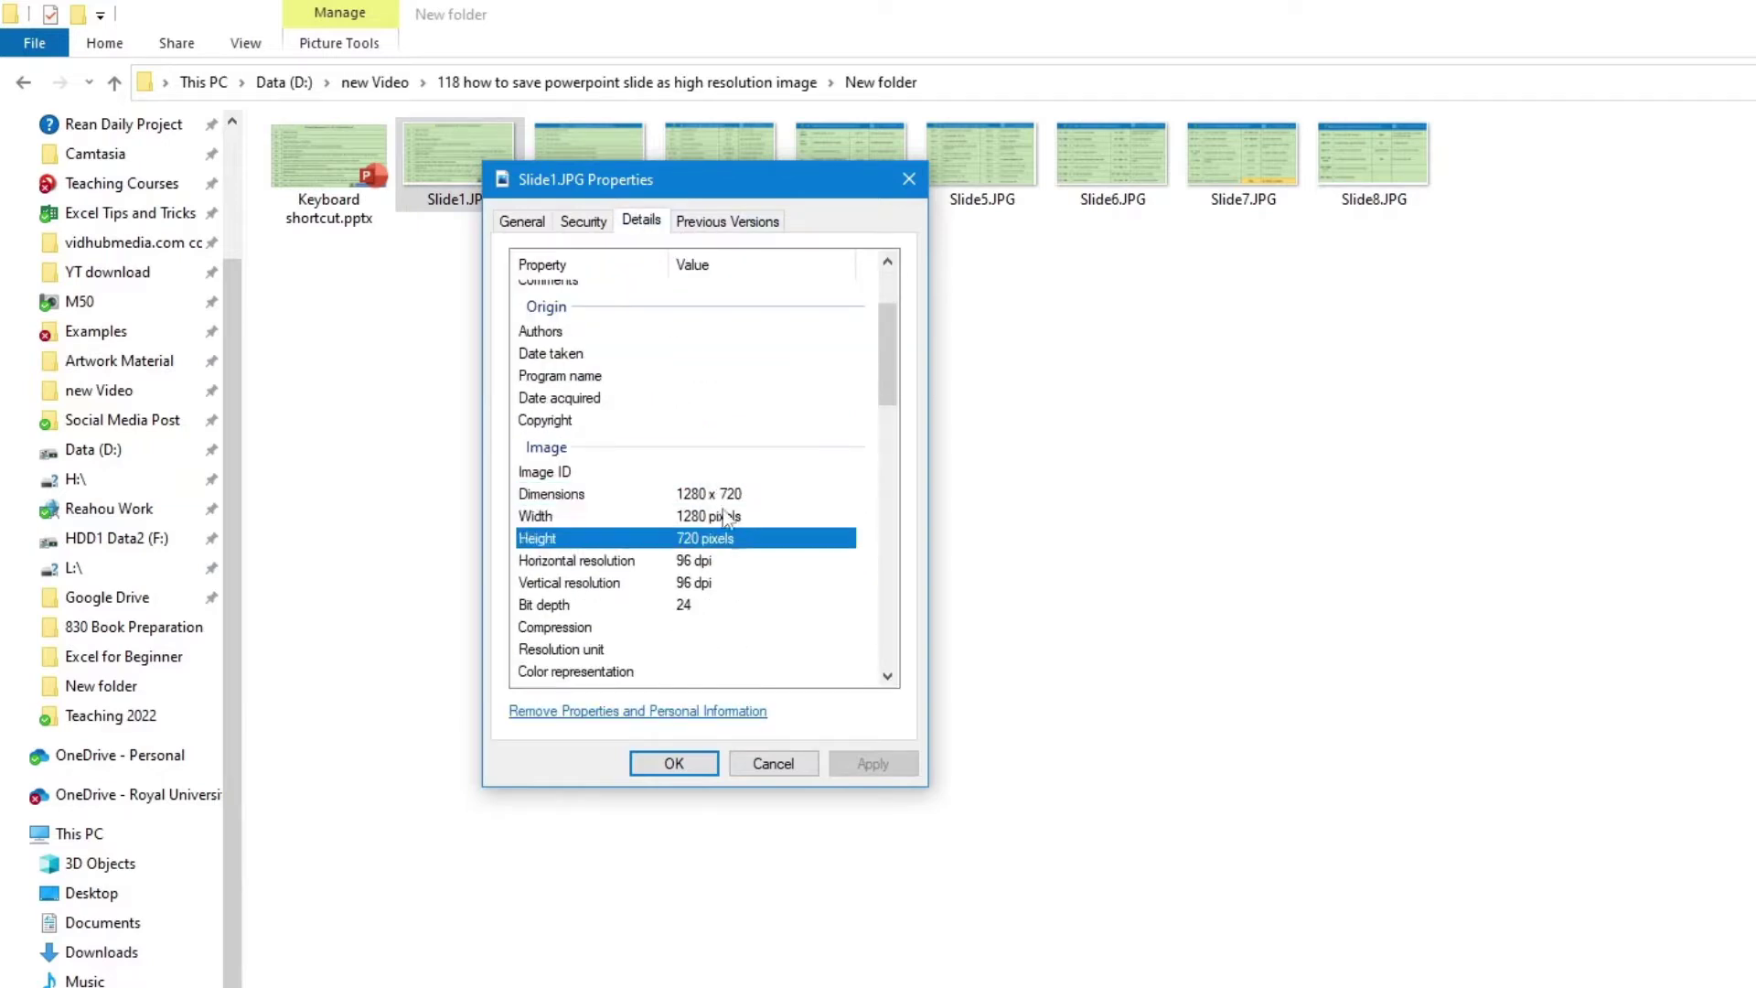
left_click(729, 496)
left_click(905, 181)
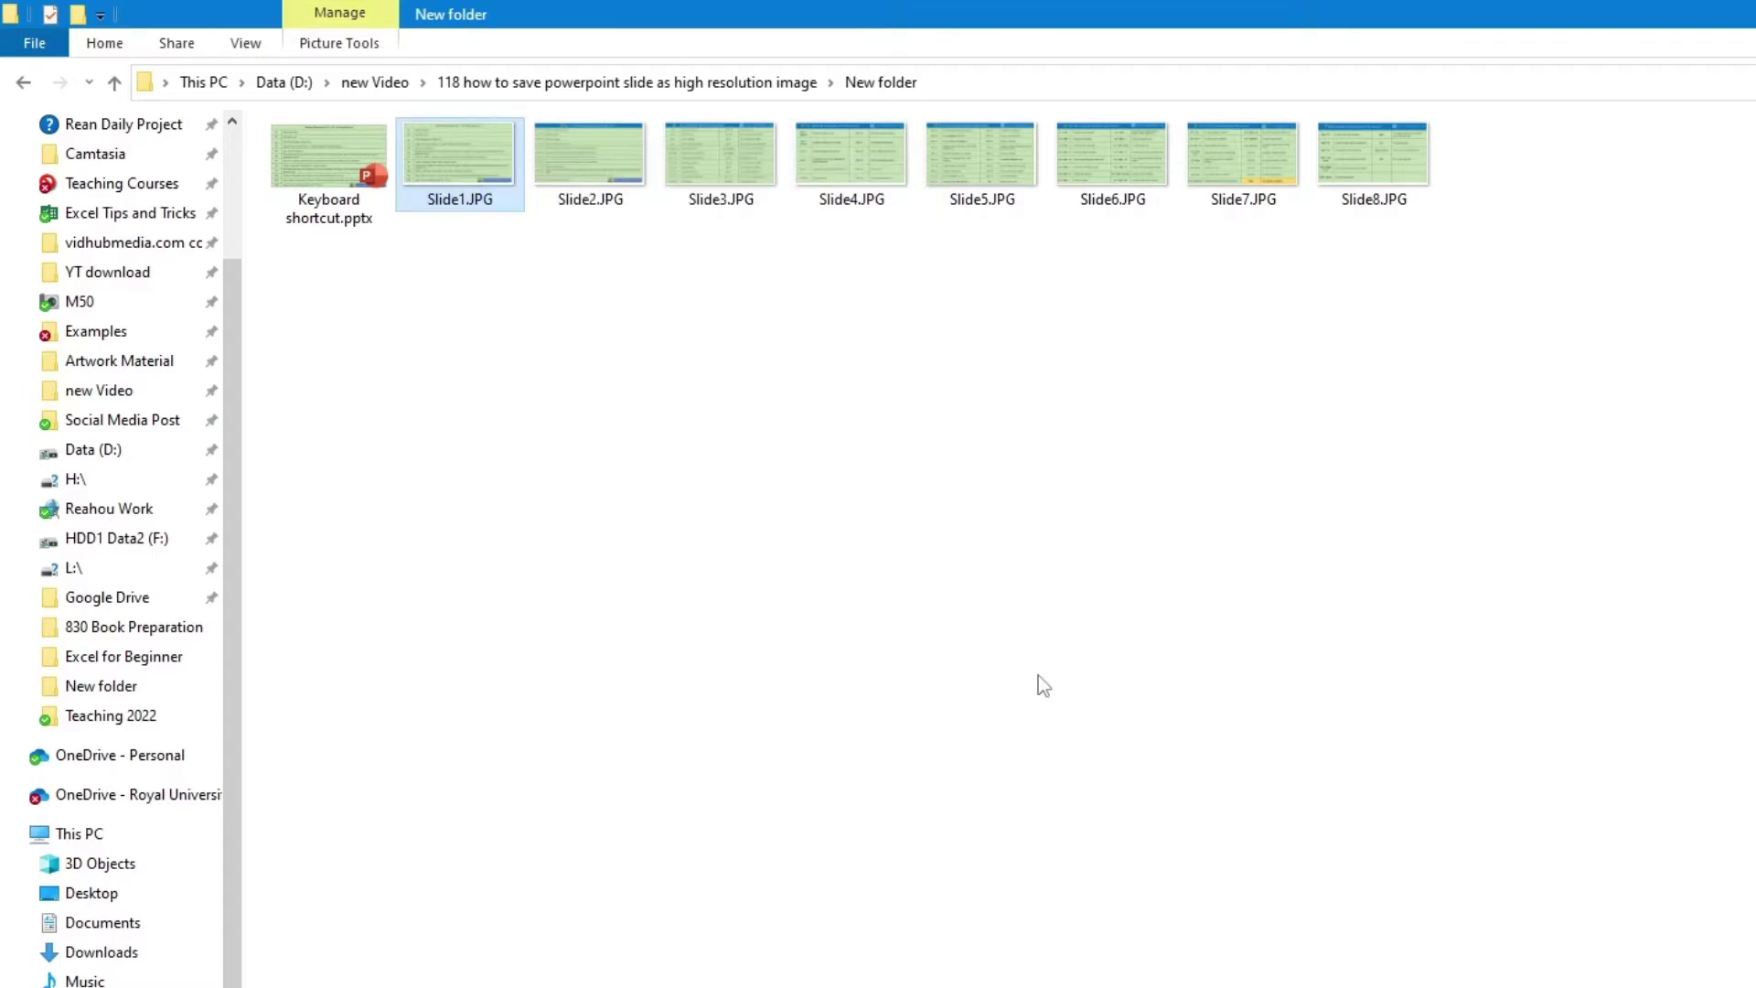
left_click_drag(1487, 269, 450, 165)
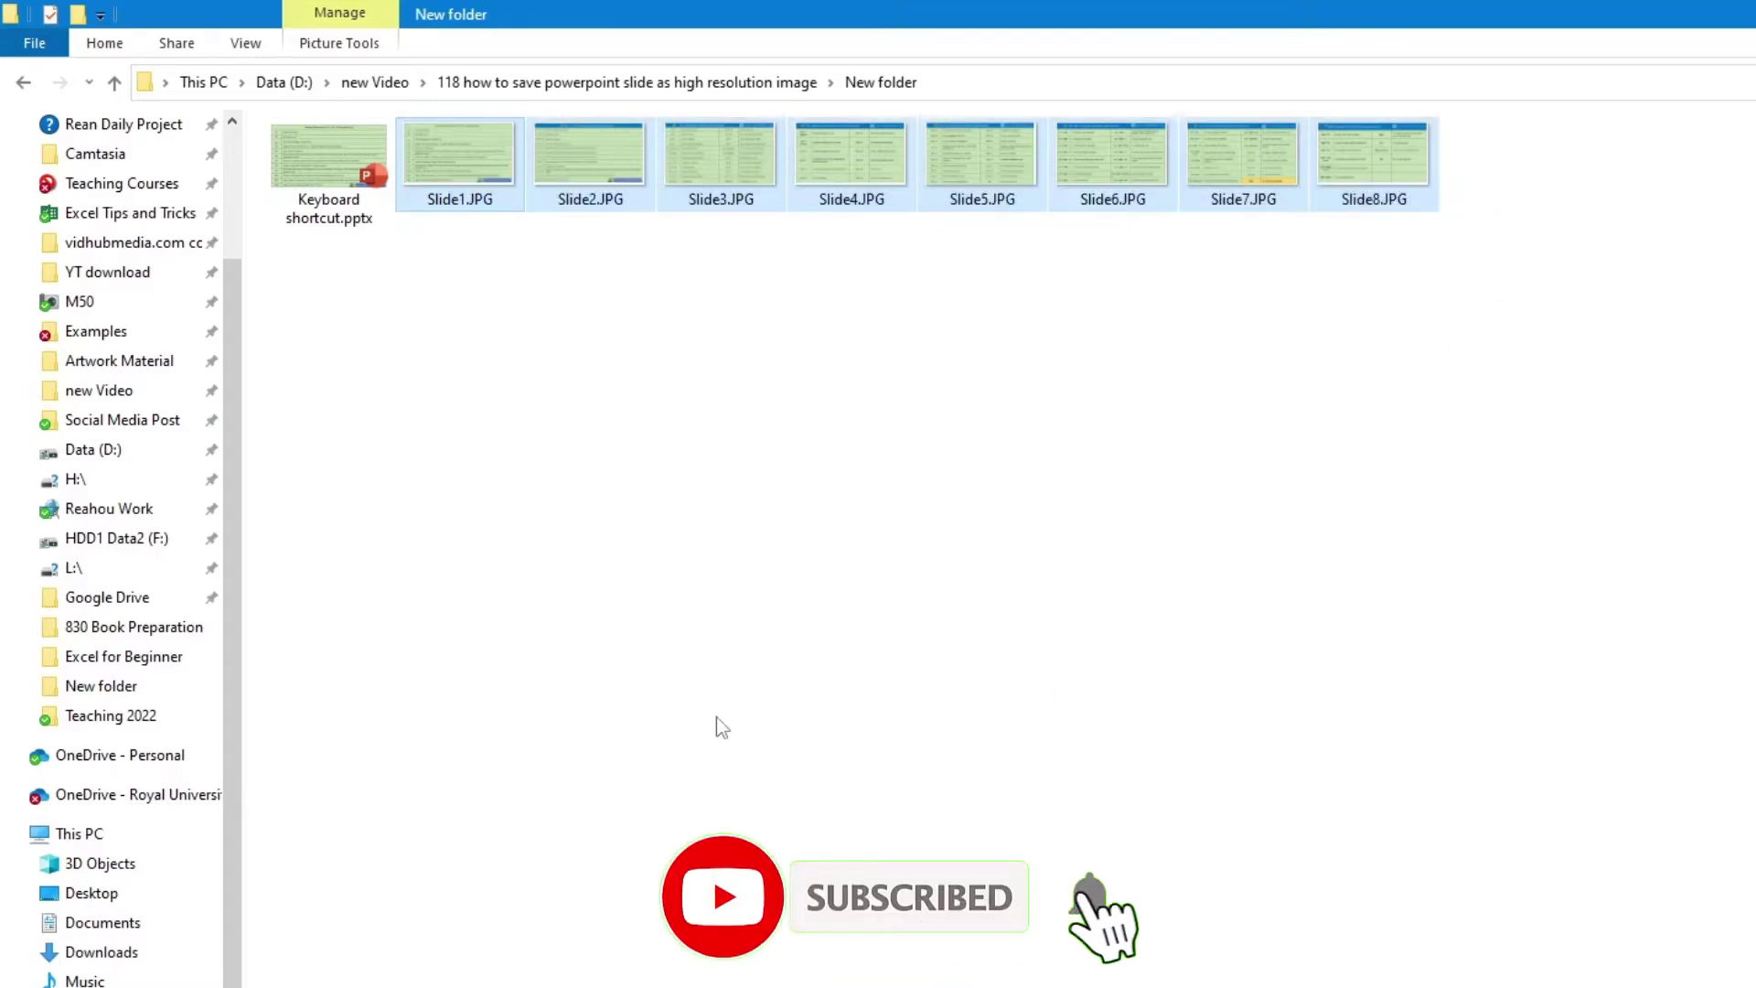
key("Delete")
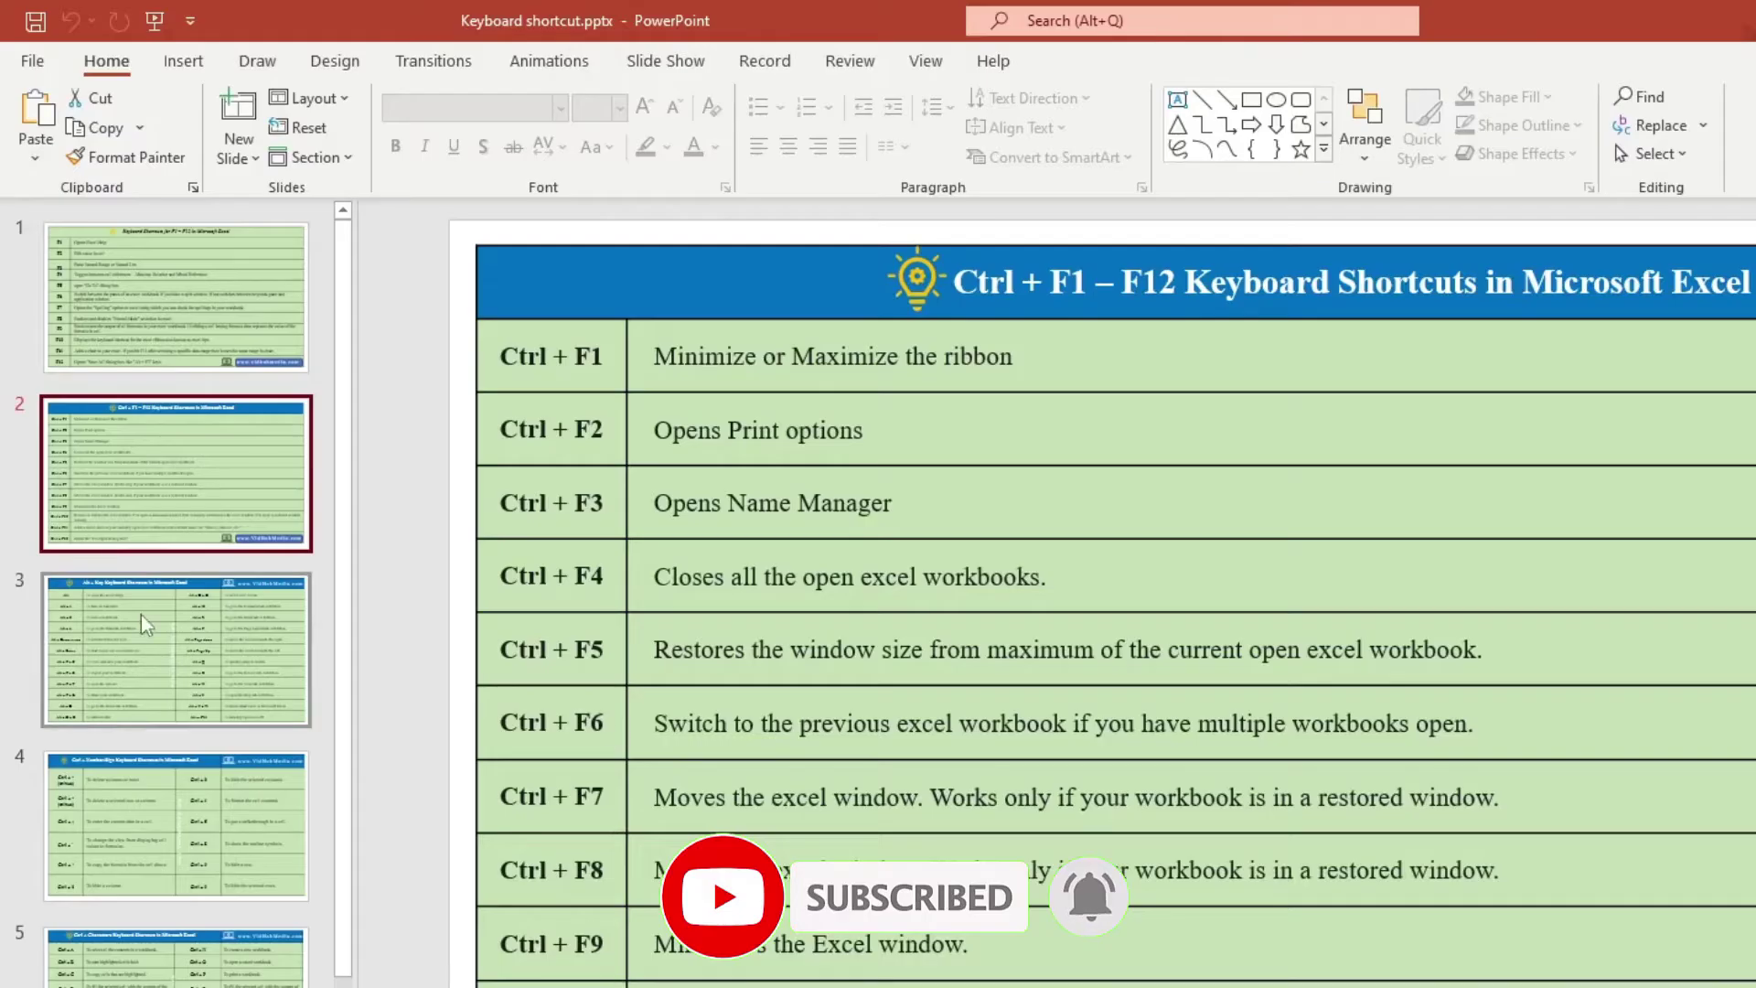
In PowerPoint, bring up the File > Export > Change File Type choices
left_click(156, 324)
key("Down")
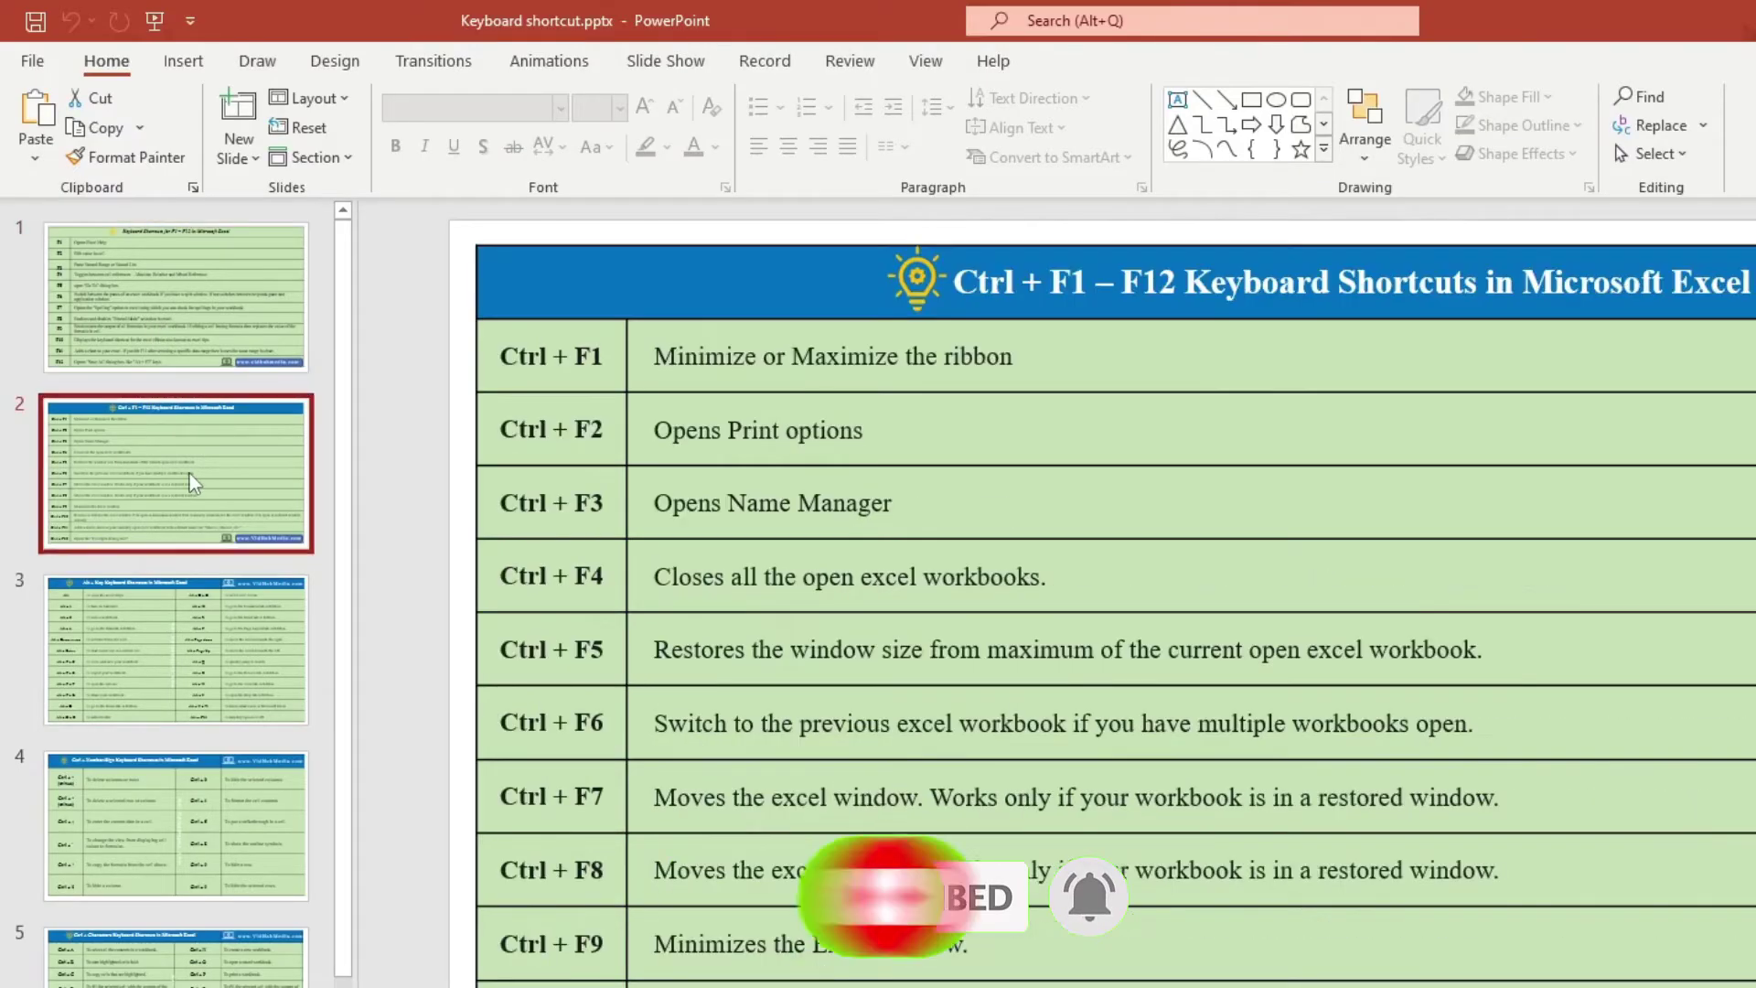
key("Up")
left_click(43, 64)
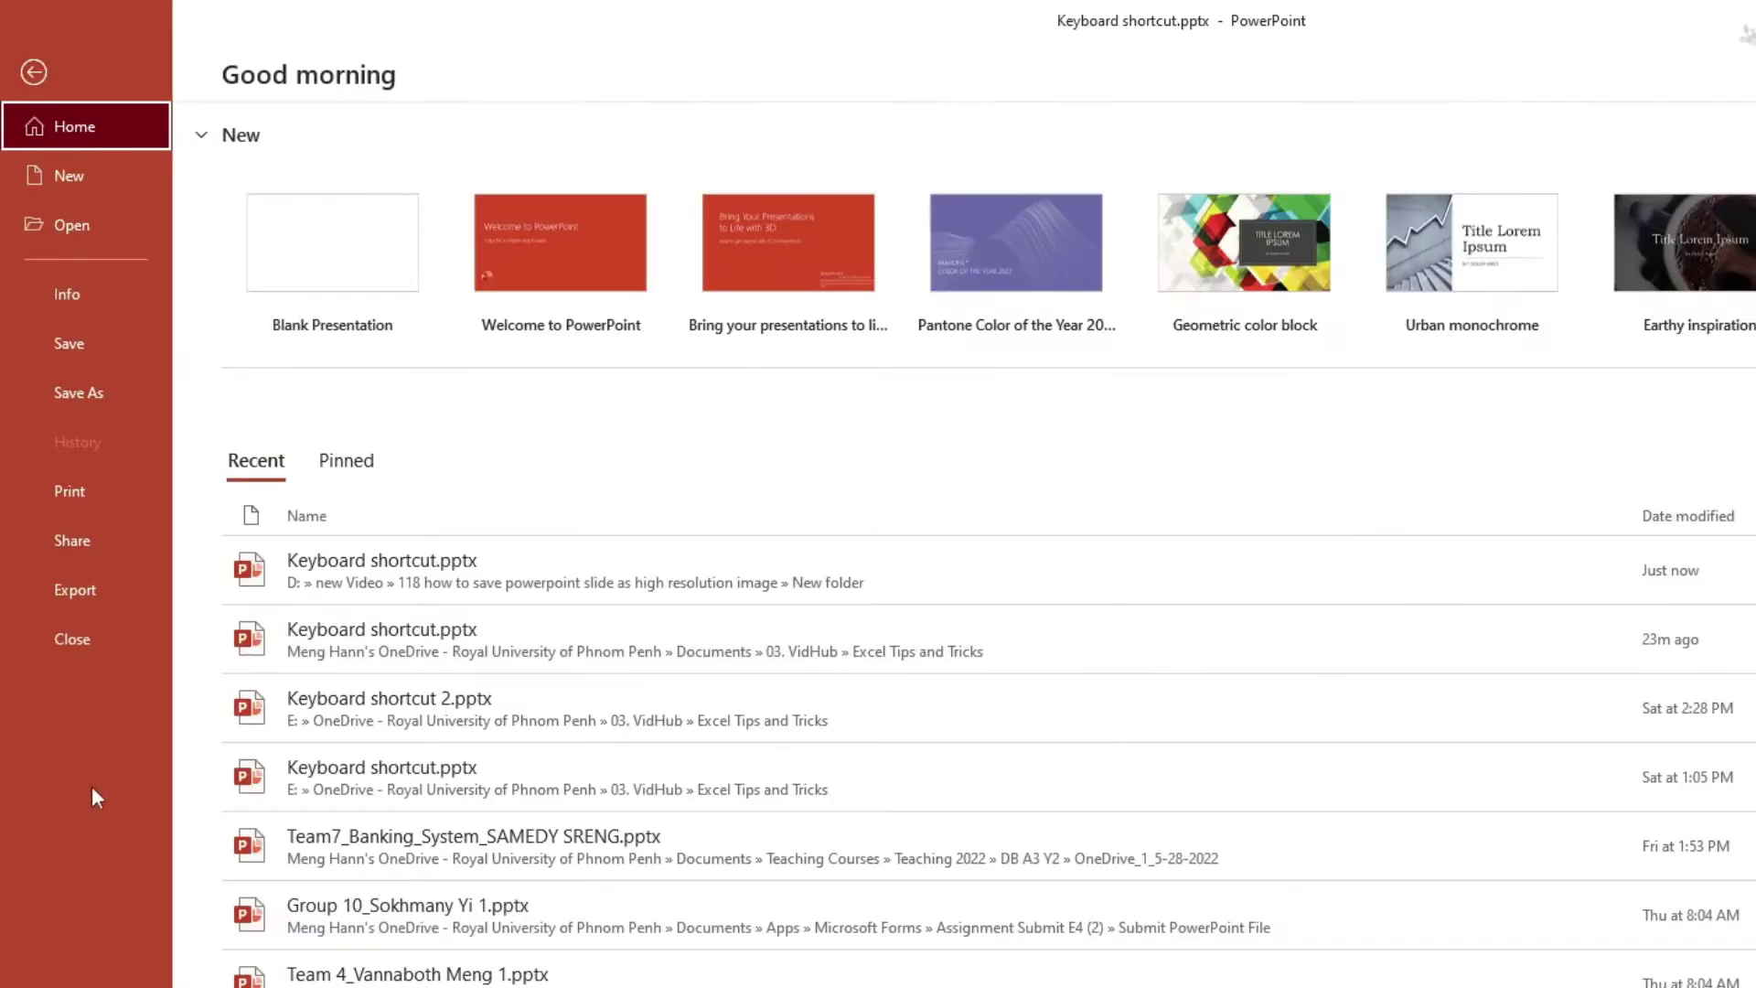
left_click(79, 586)
left_click(430, 532)
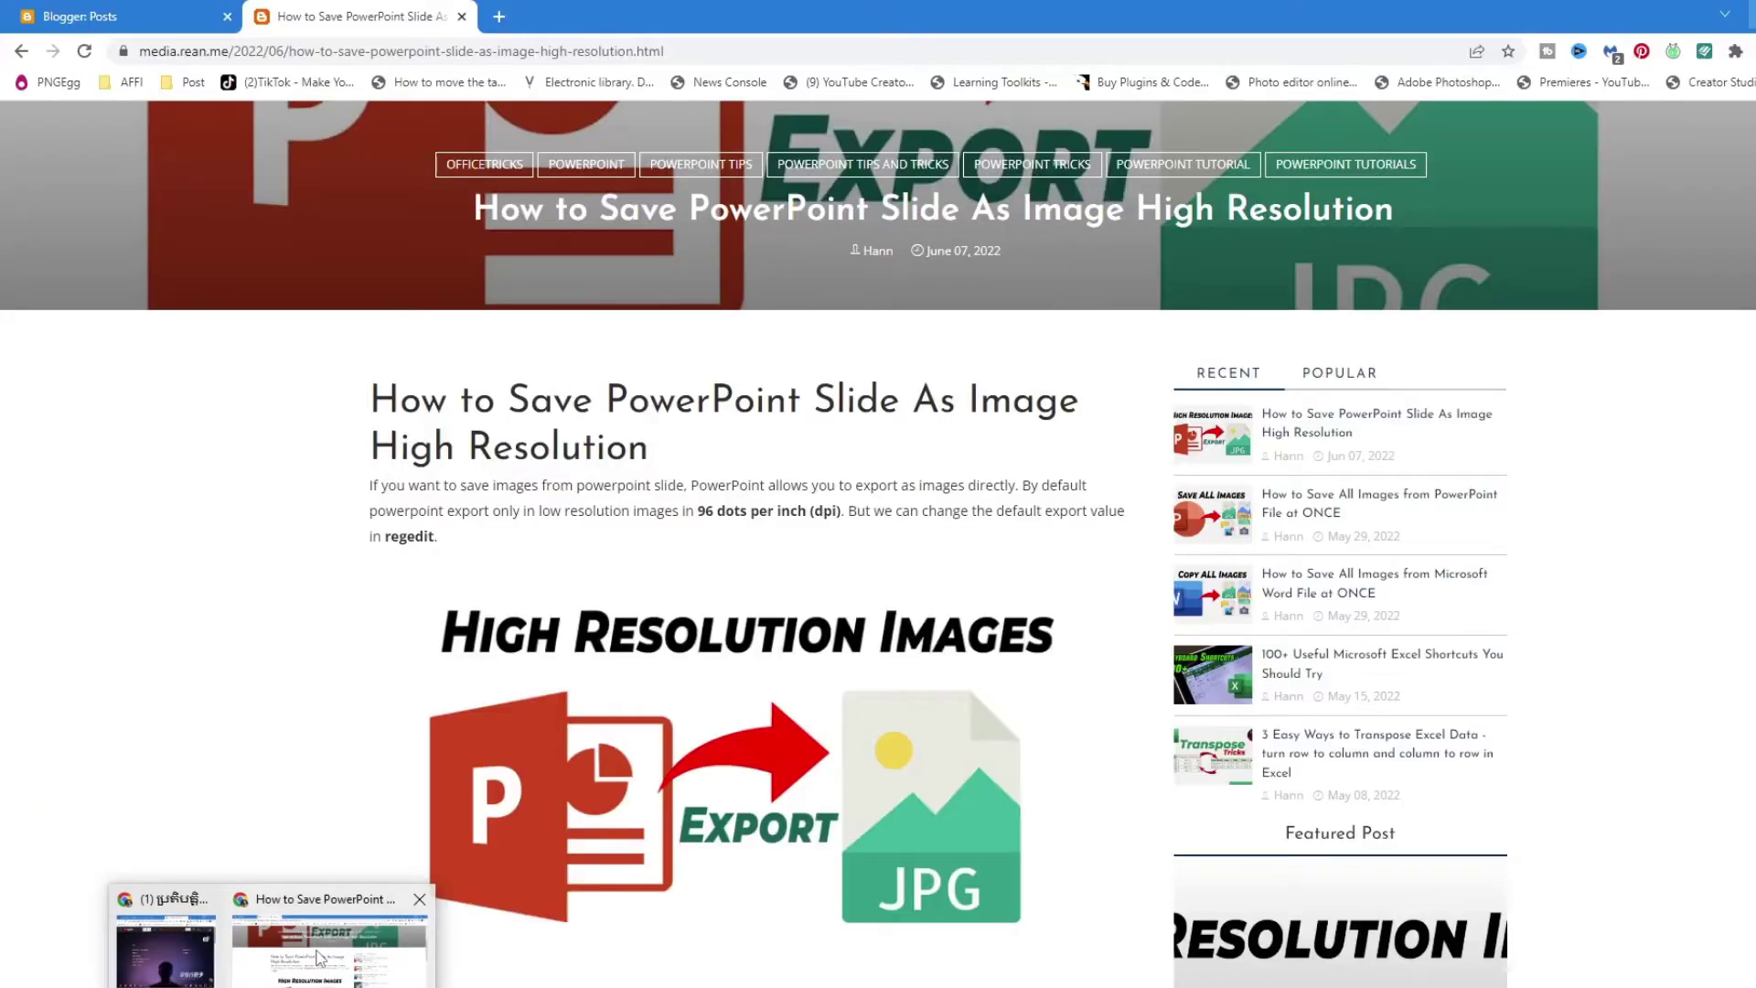
Scroll the blog article to its Step 1 registry instructions, highlighting the default 96 dpi value
left_click(319, 961)
scroll(644, 479, "down", 4)
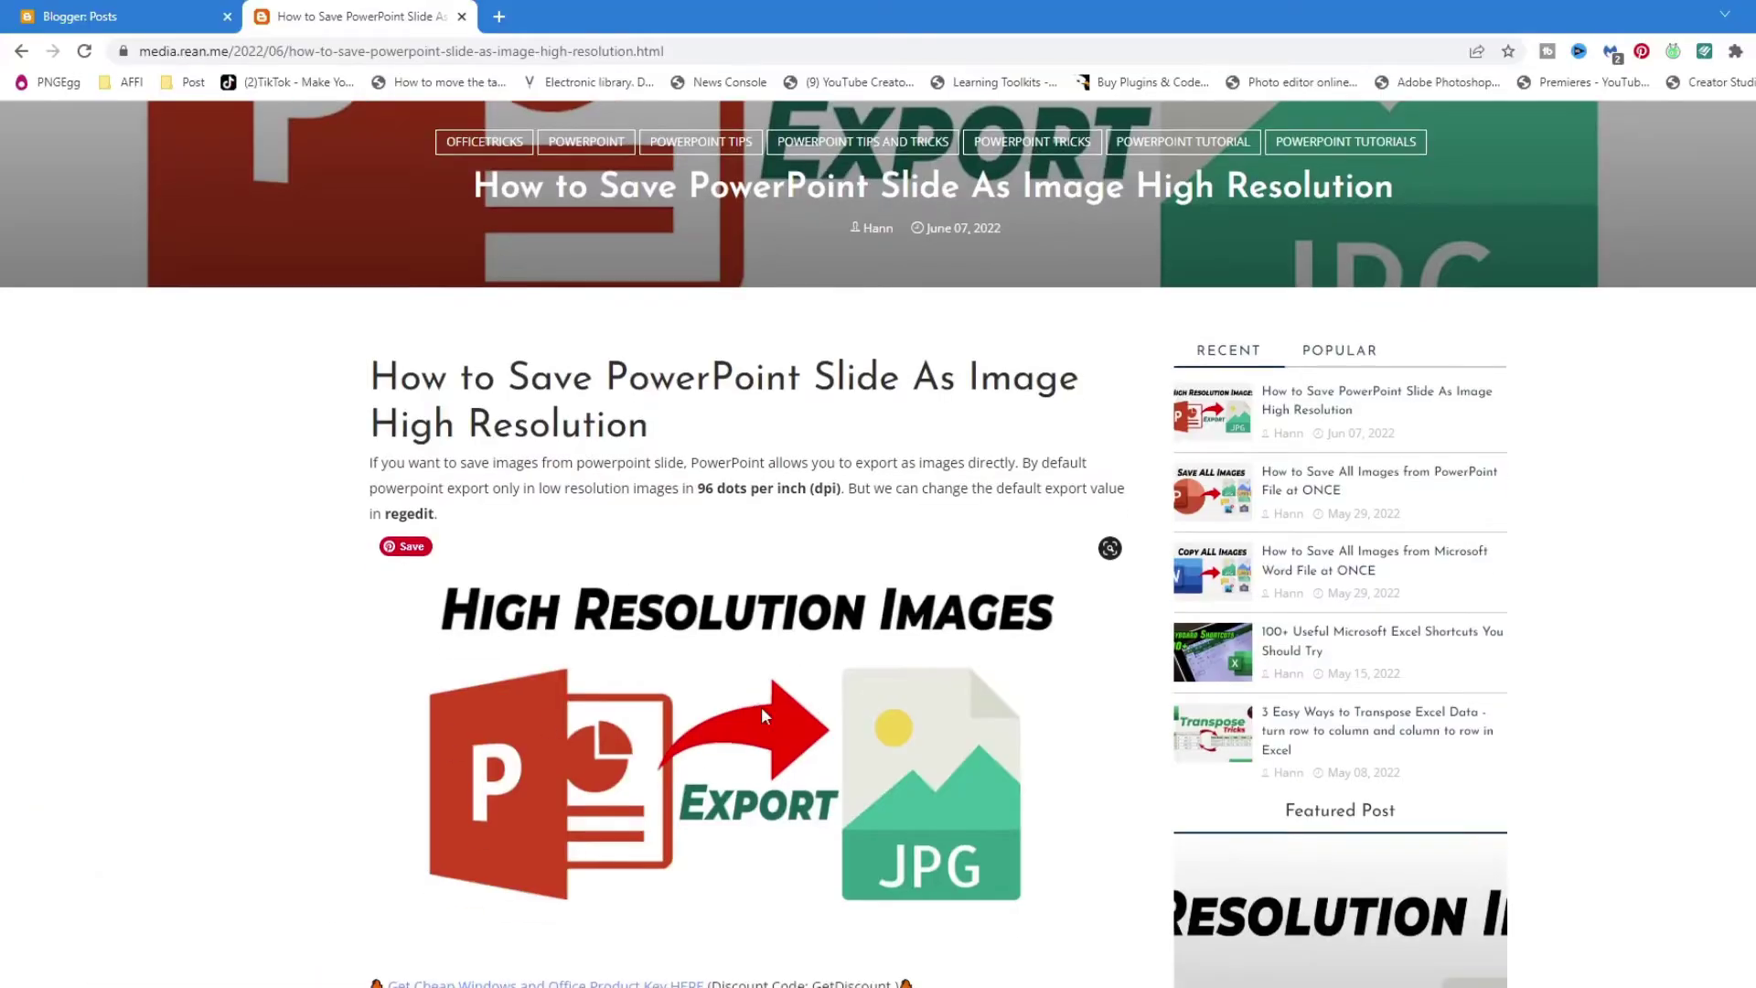
scroll(853, 455, "down", 4)
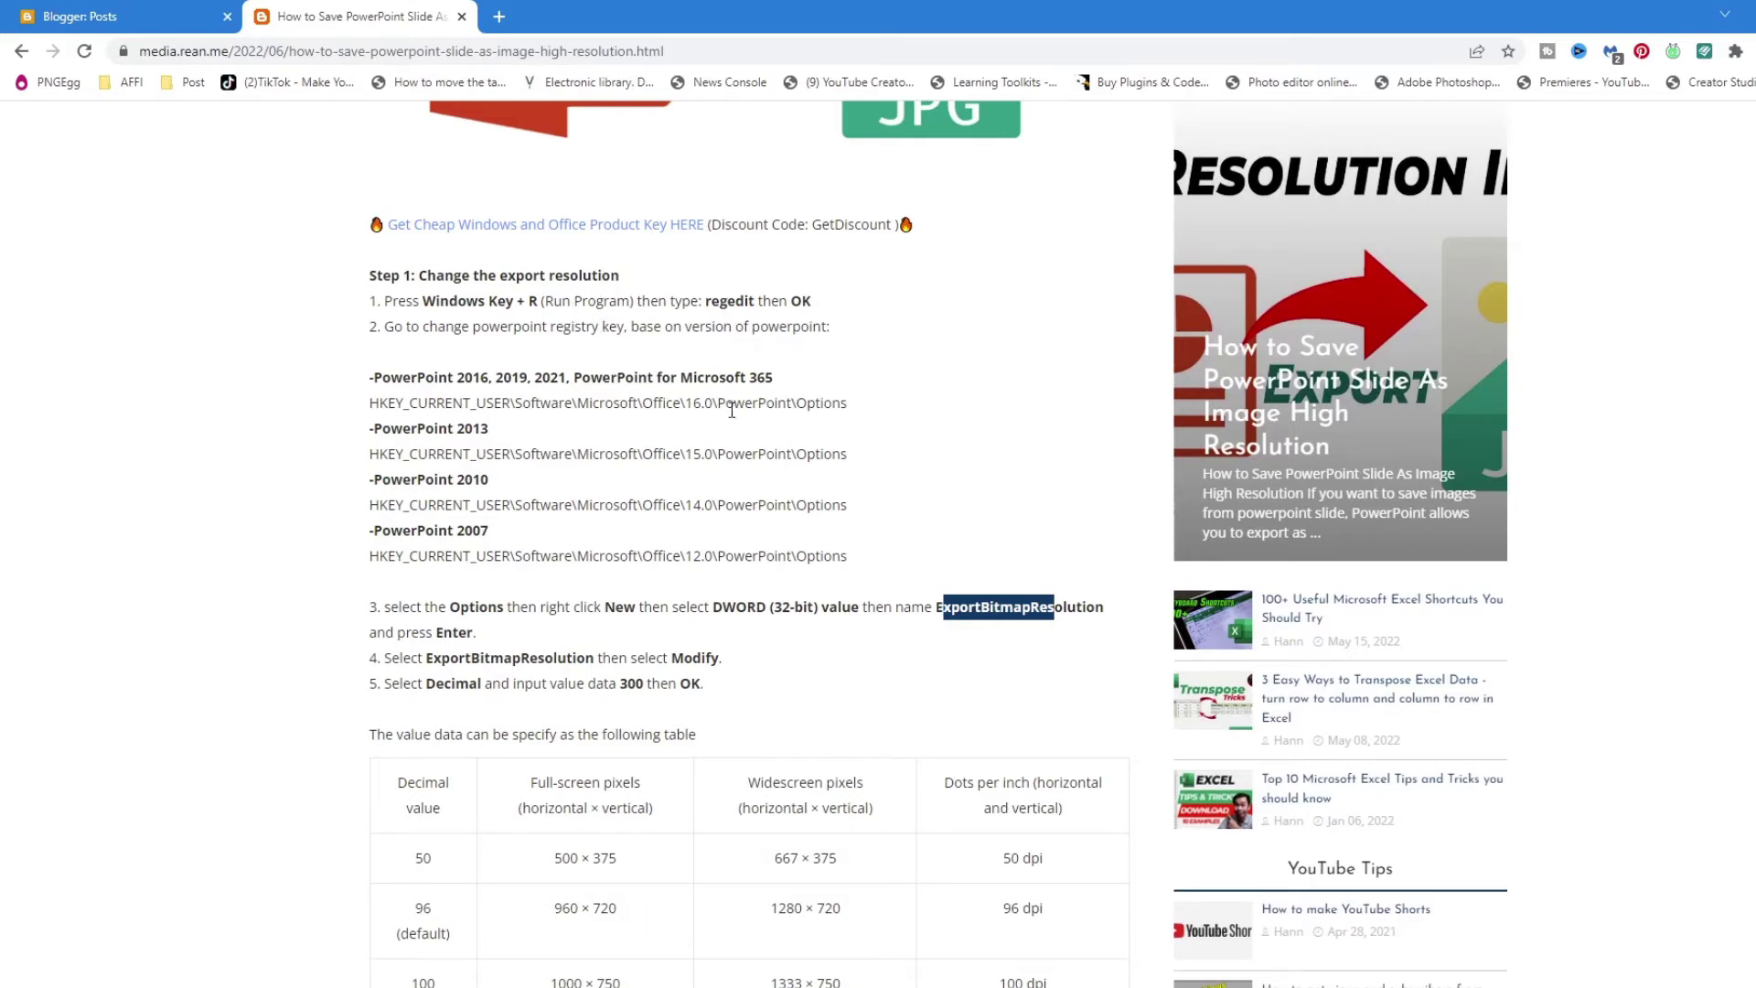
scroll(731, 409, "up", 8)
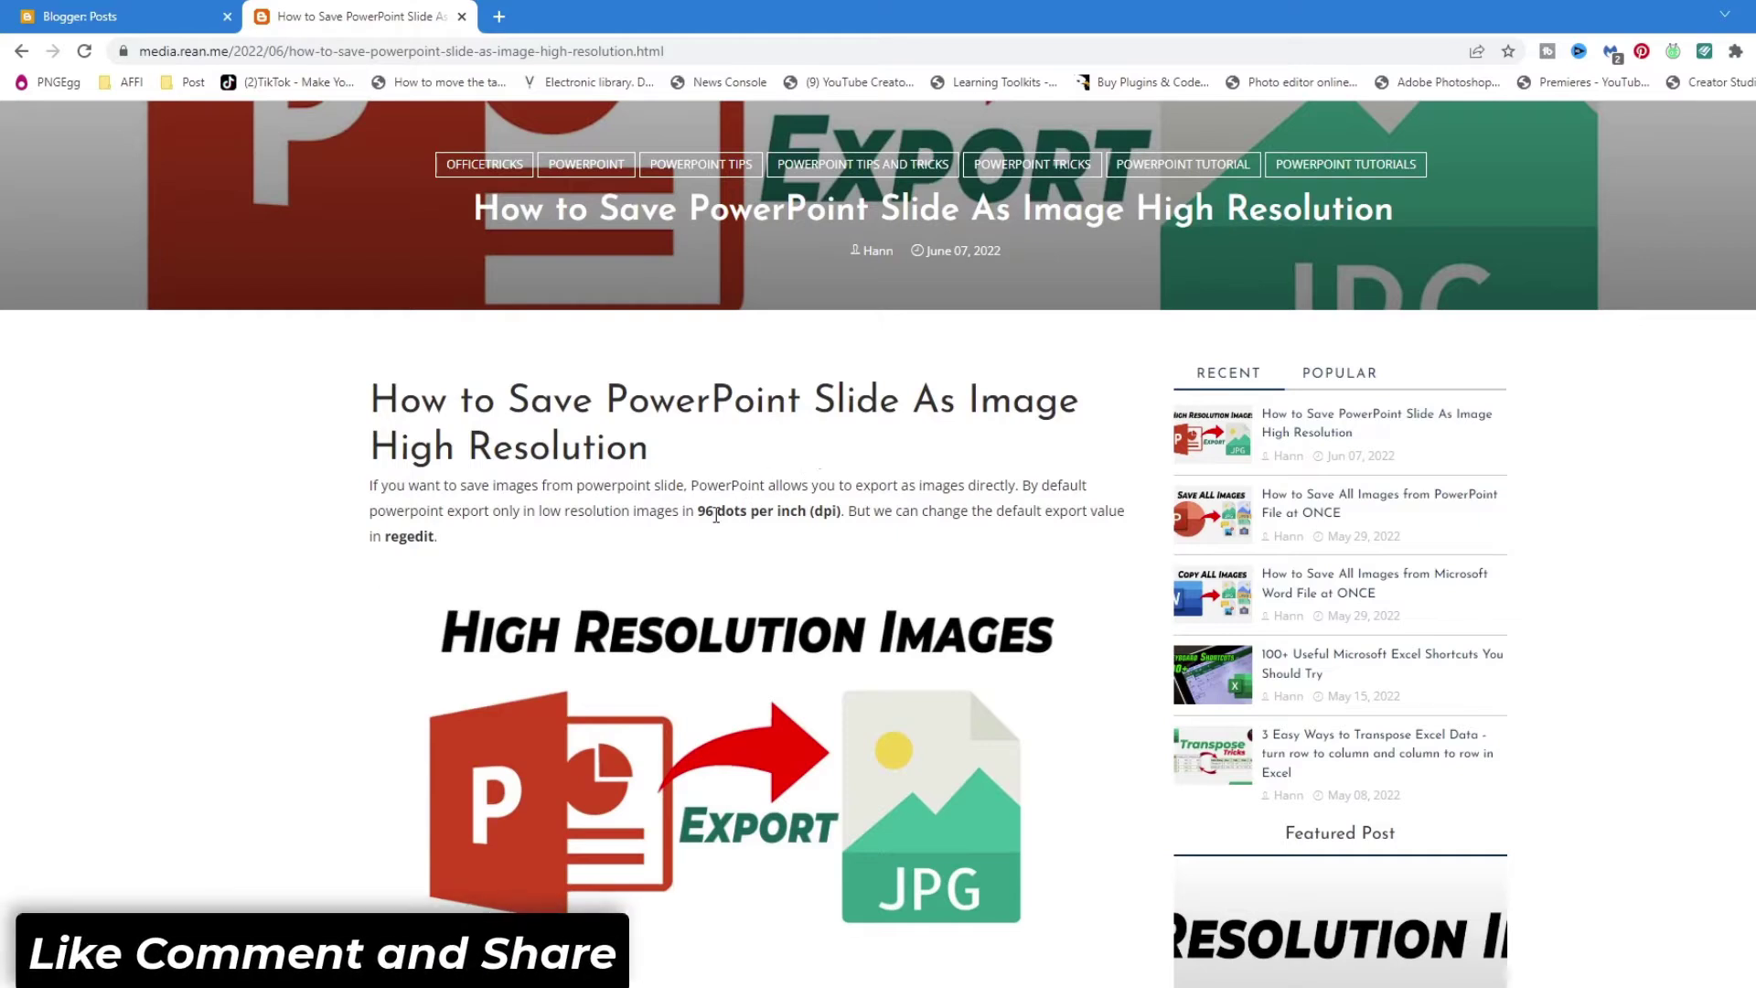
double_click(702, 513)
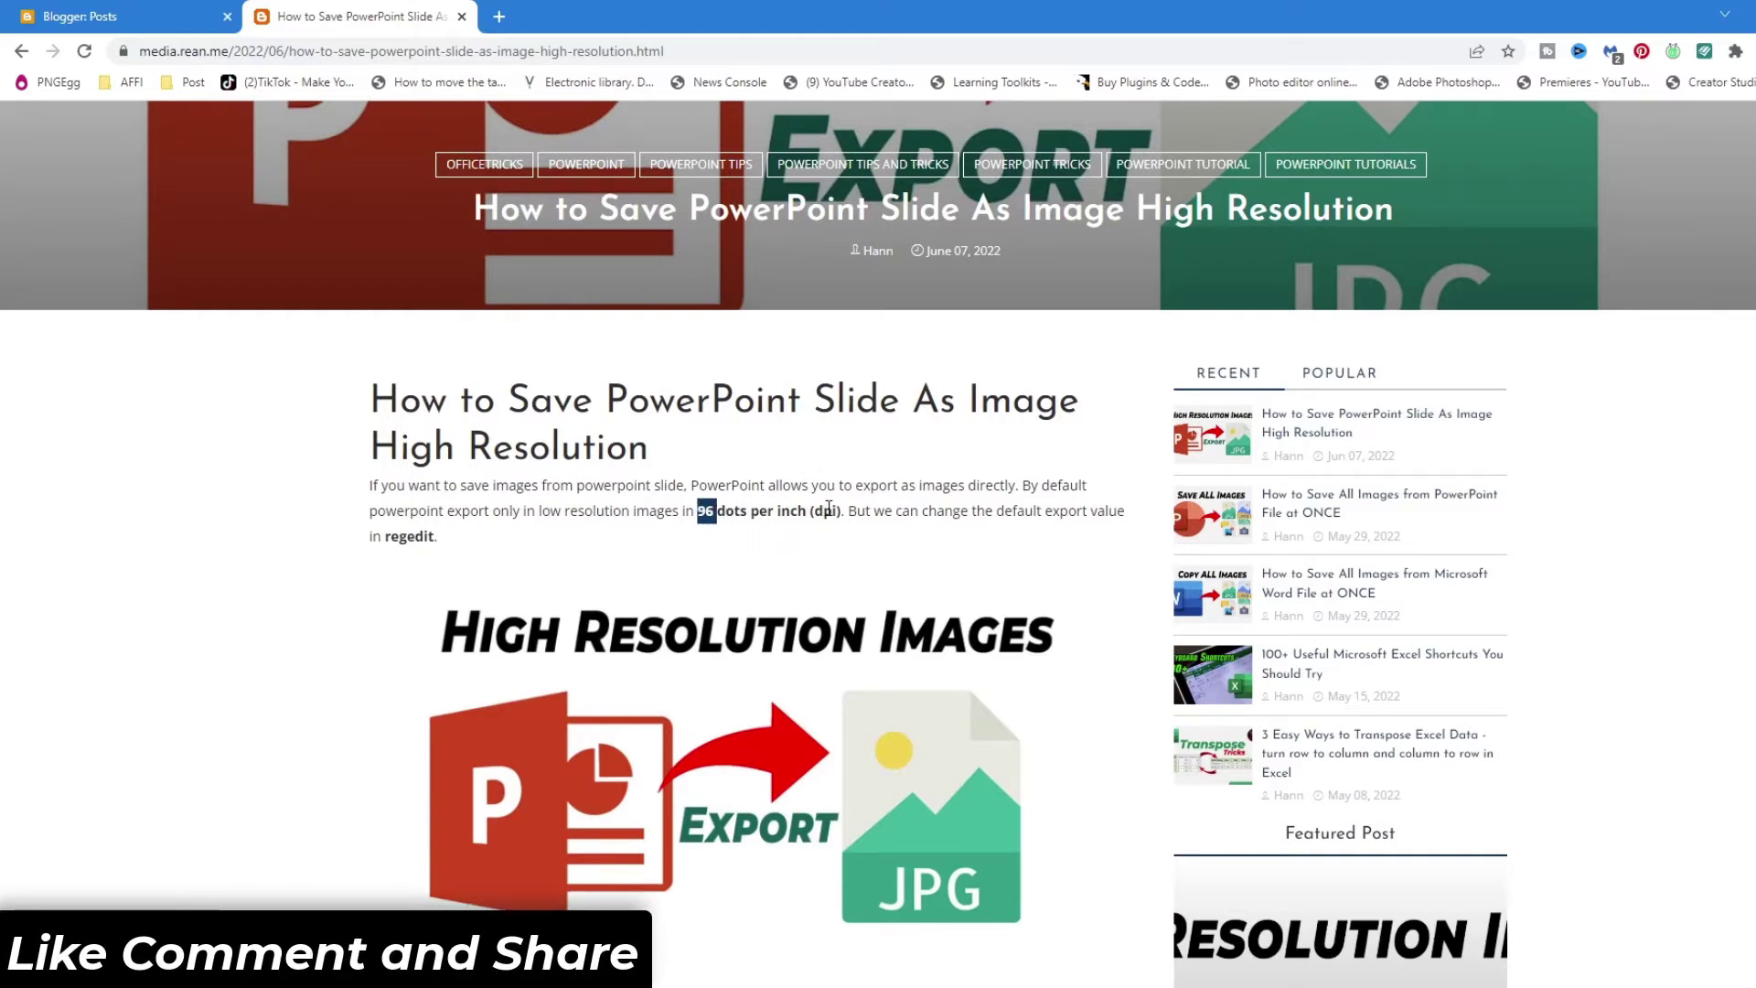
double_click(826, 512)
scroll(852, 498, "down", 6)
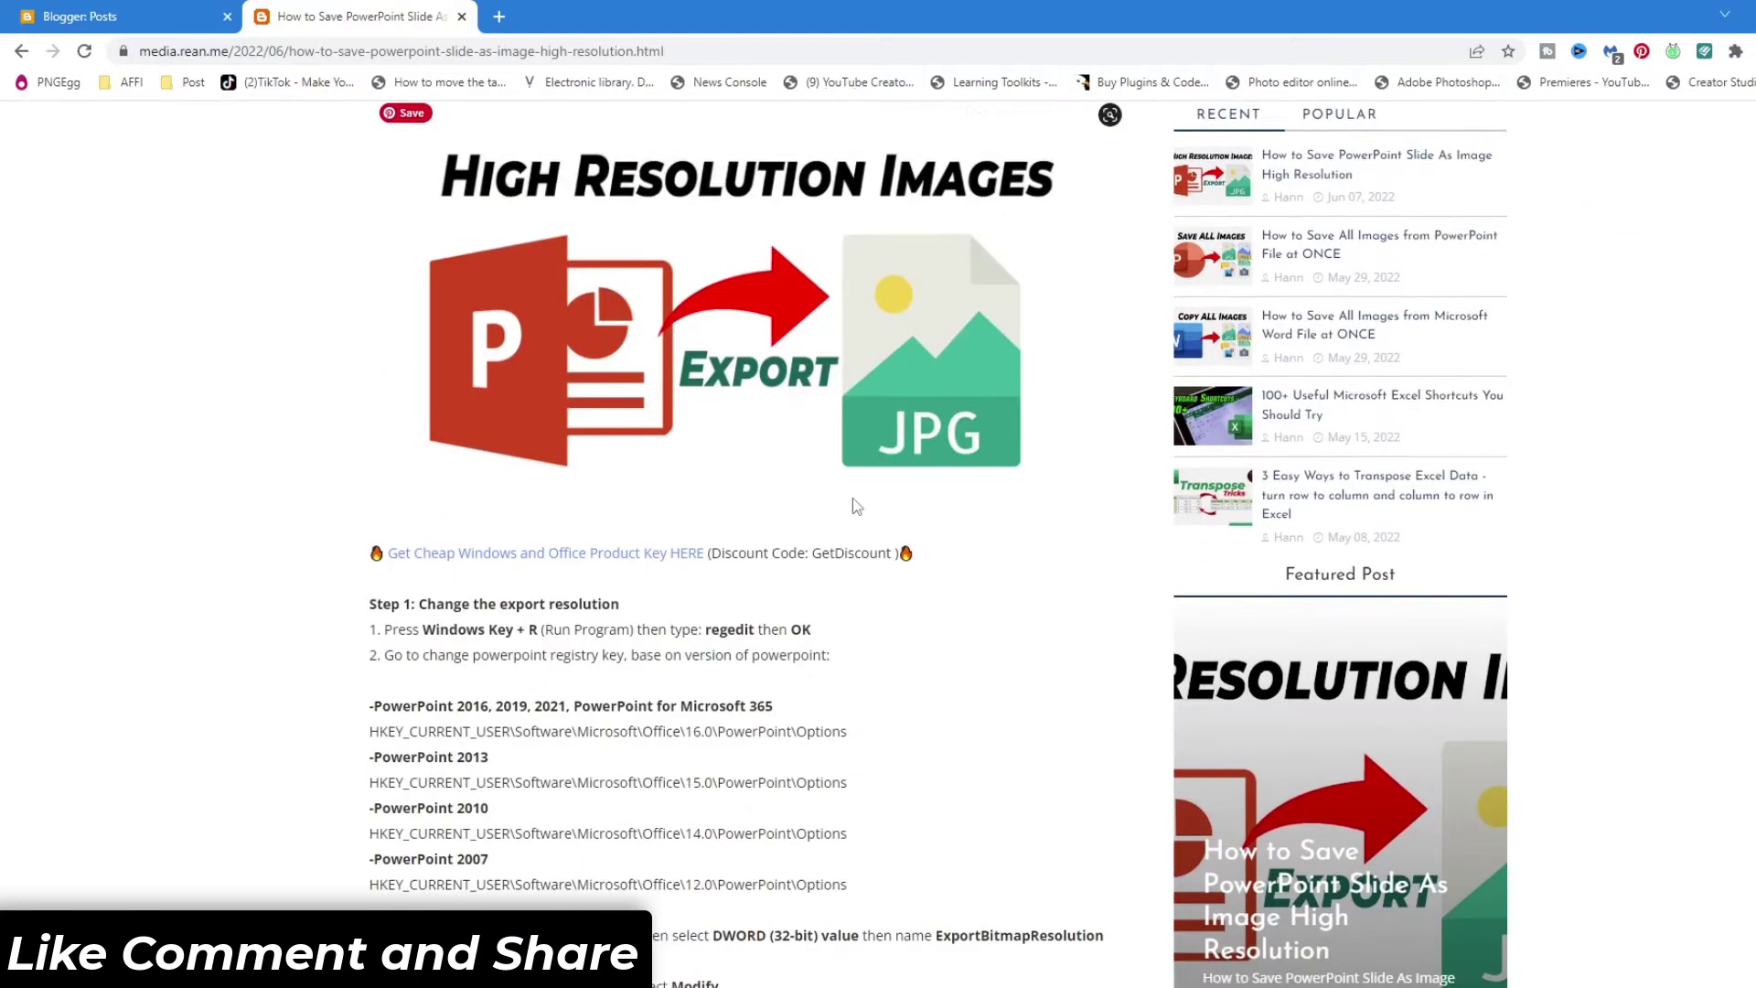
scroll(852, 496, "down", 7)
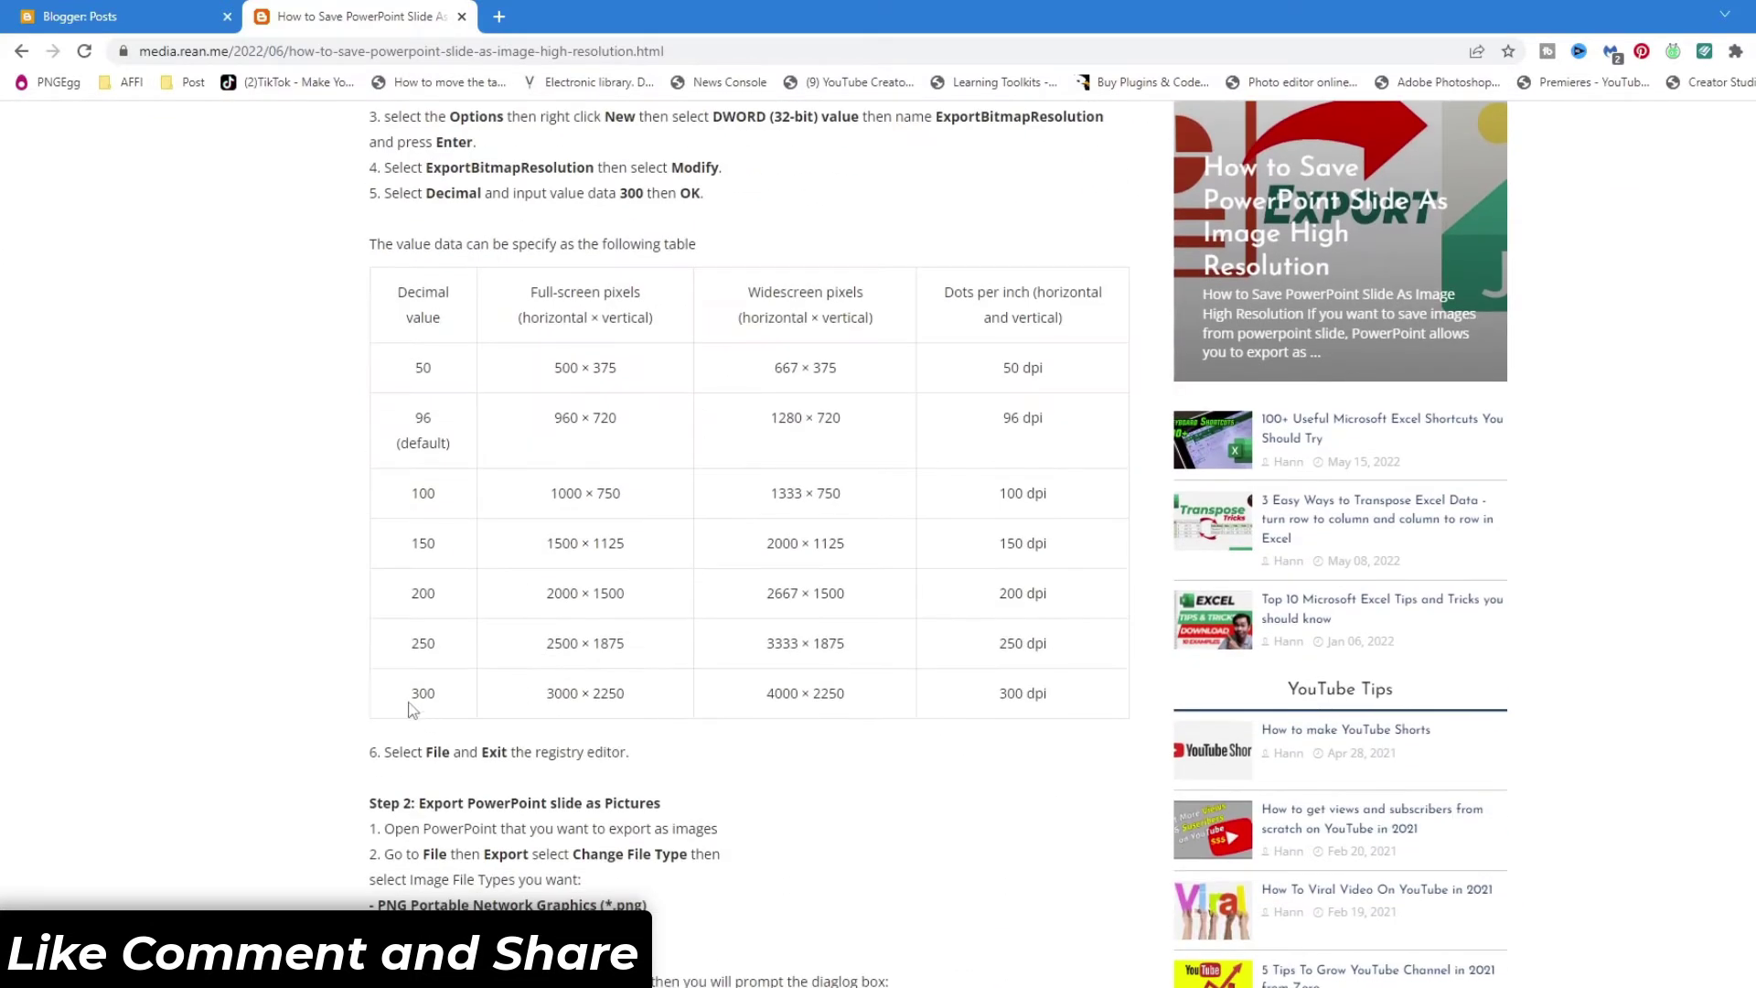
scroll(665, 653, "up", 6)
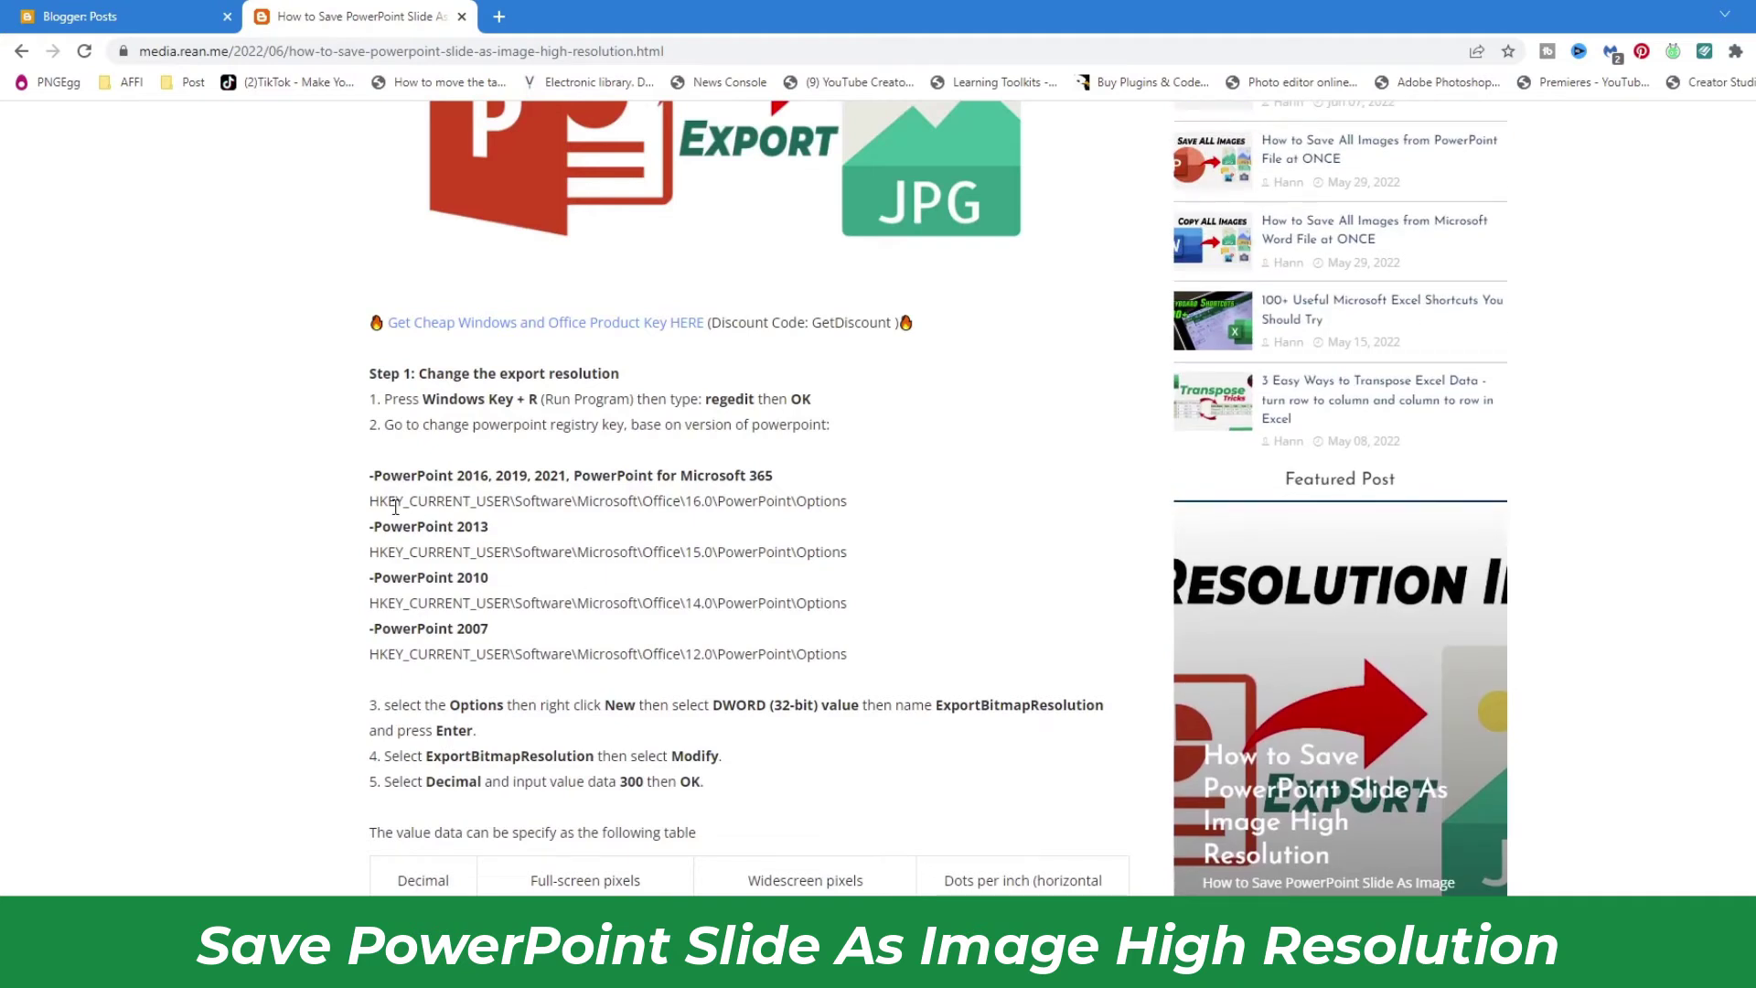
Highlight the PowerPoint 2016 heading, its registry path and the word 'regedit' in the article
left_click_drag(374, 478, 776, 475)
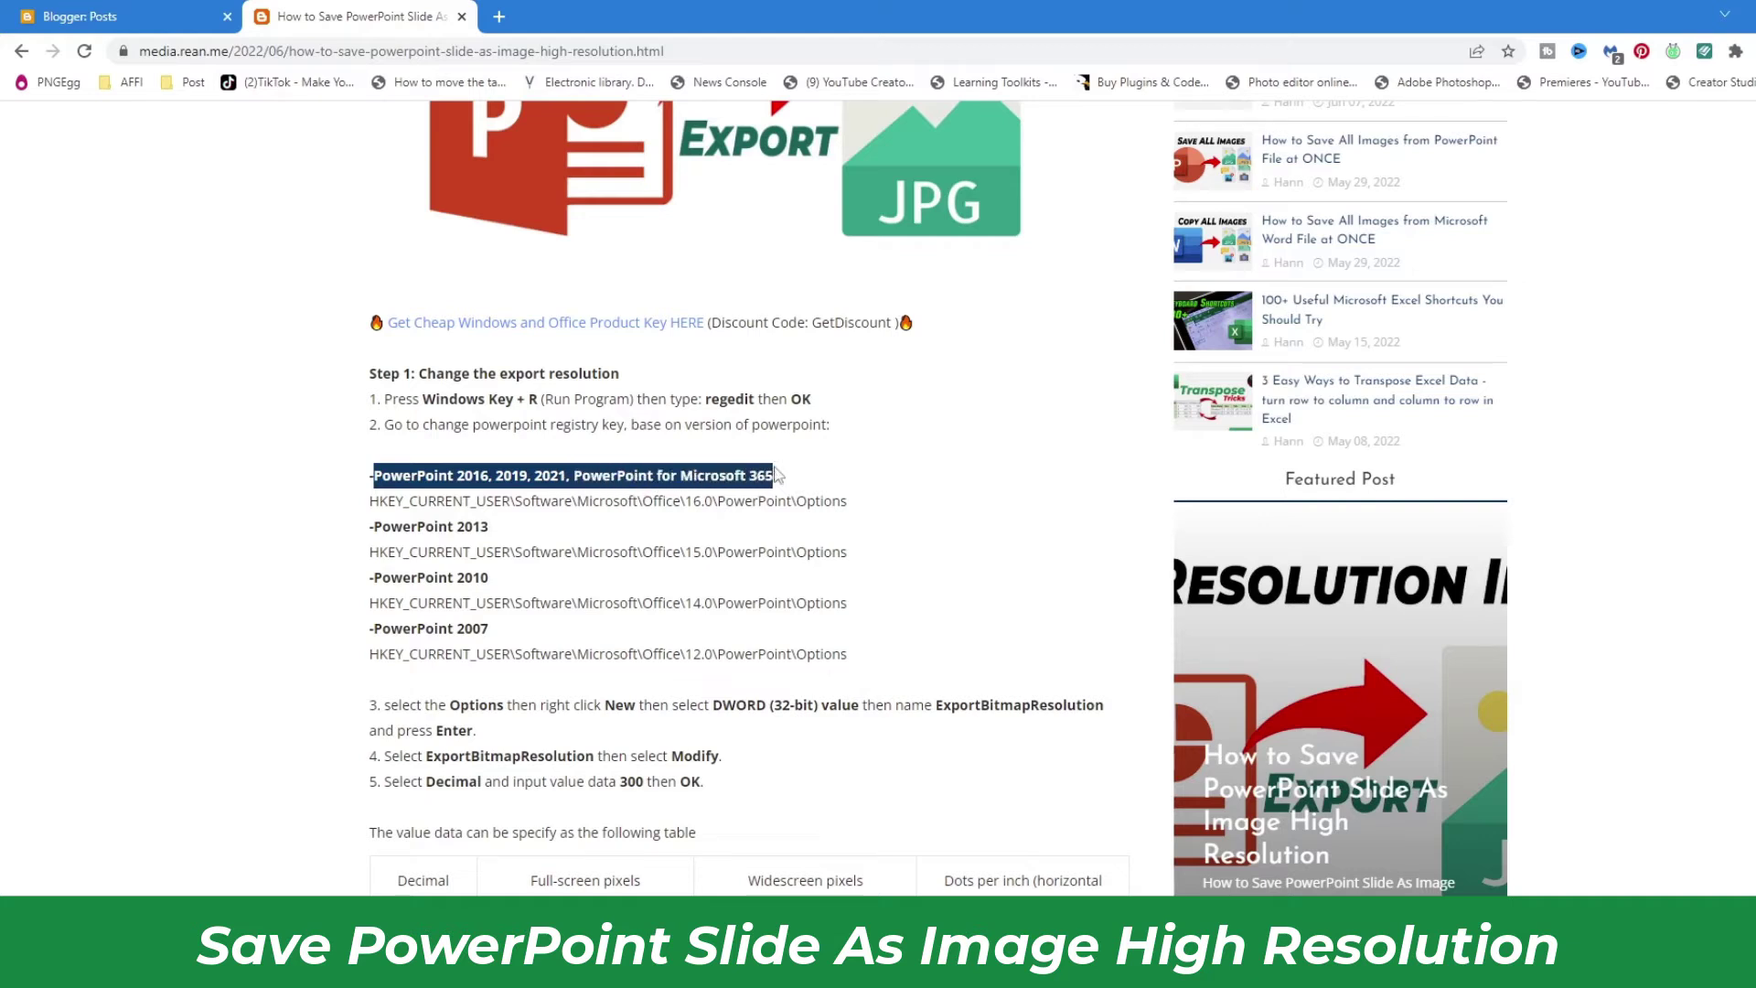
left_click(393, 499)
left_click_drag(377, 501, 463, 501)
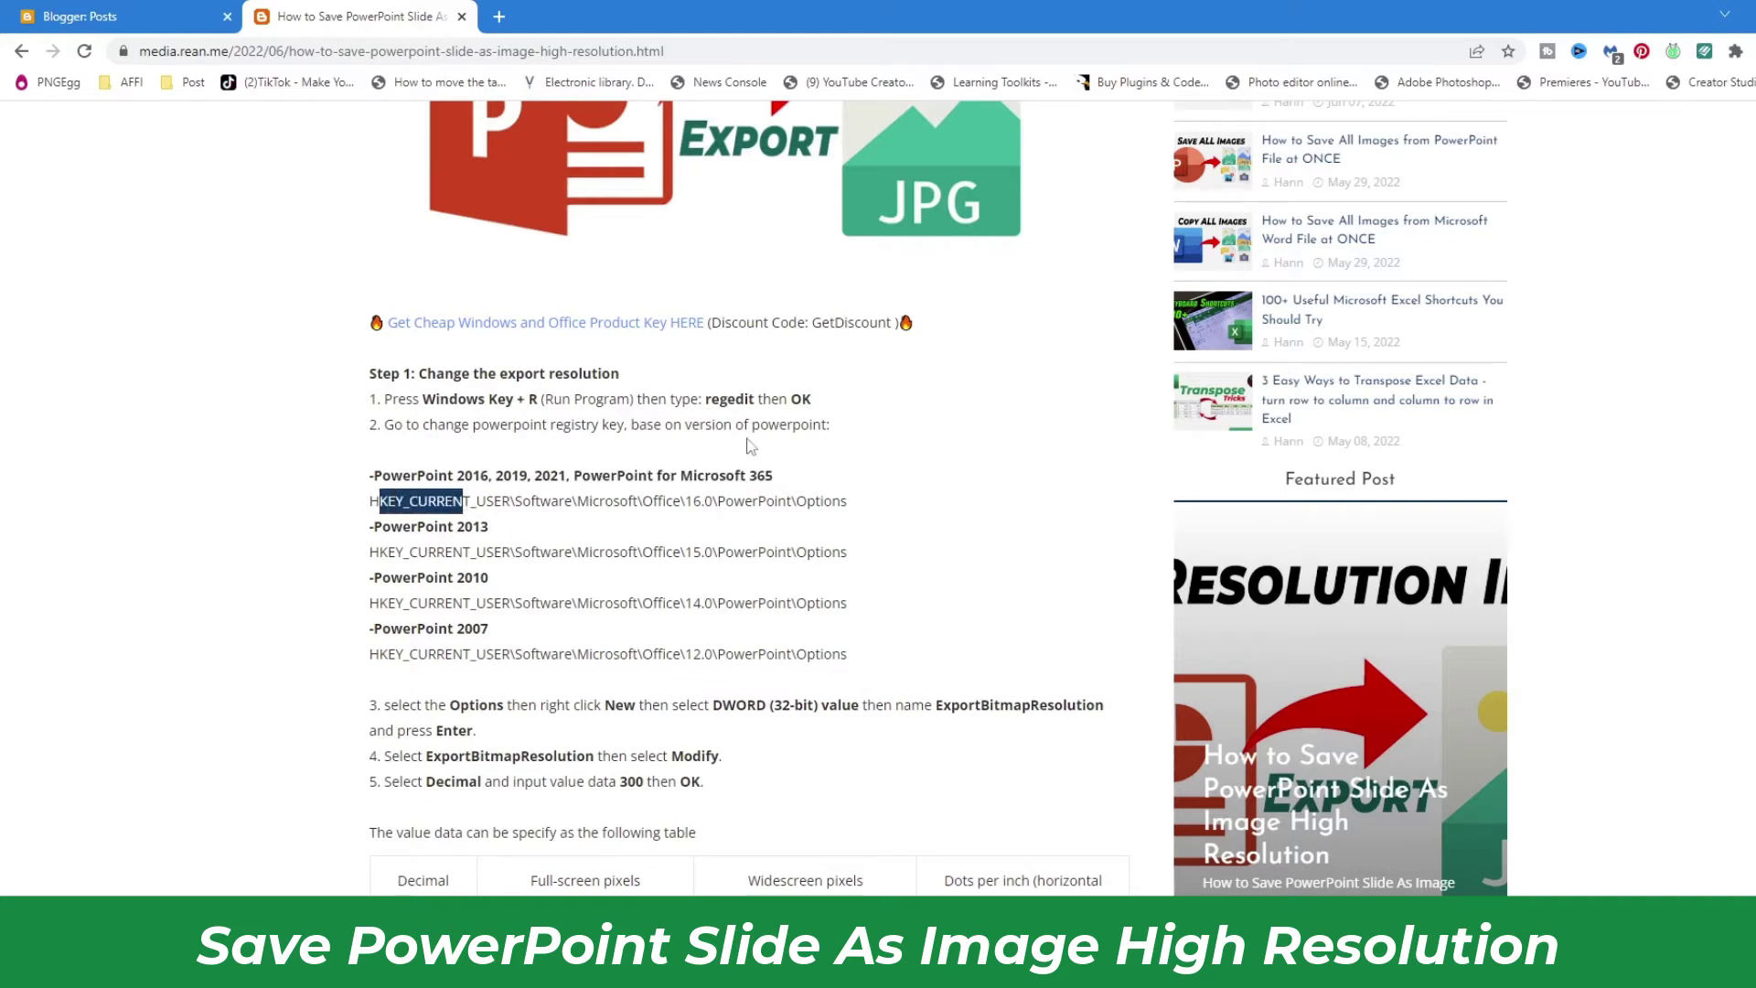
left_click_drag(706, 399, 739, 400)
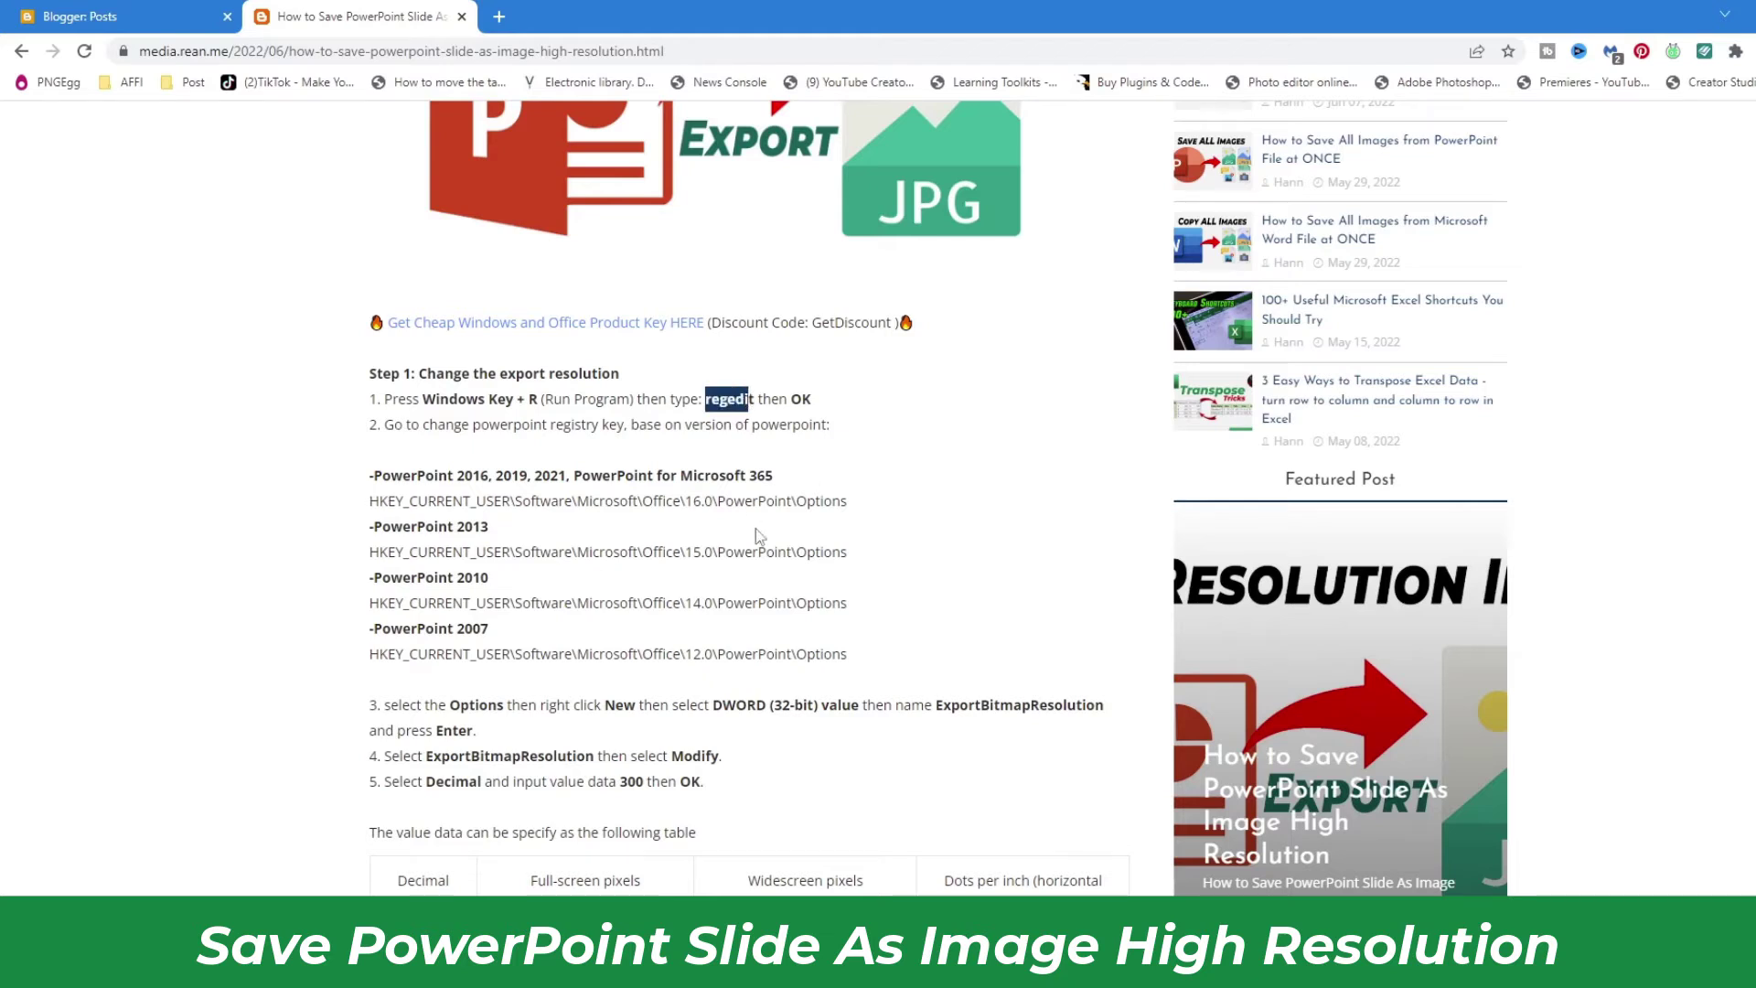
Launch Registry Editor by submitting regedit in the Run box
key("super+r")
left_click_drag(231, 842, 810, 581)
left_click(744, 728)
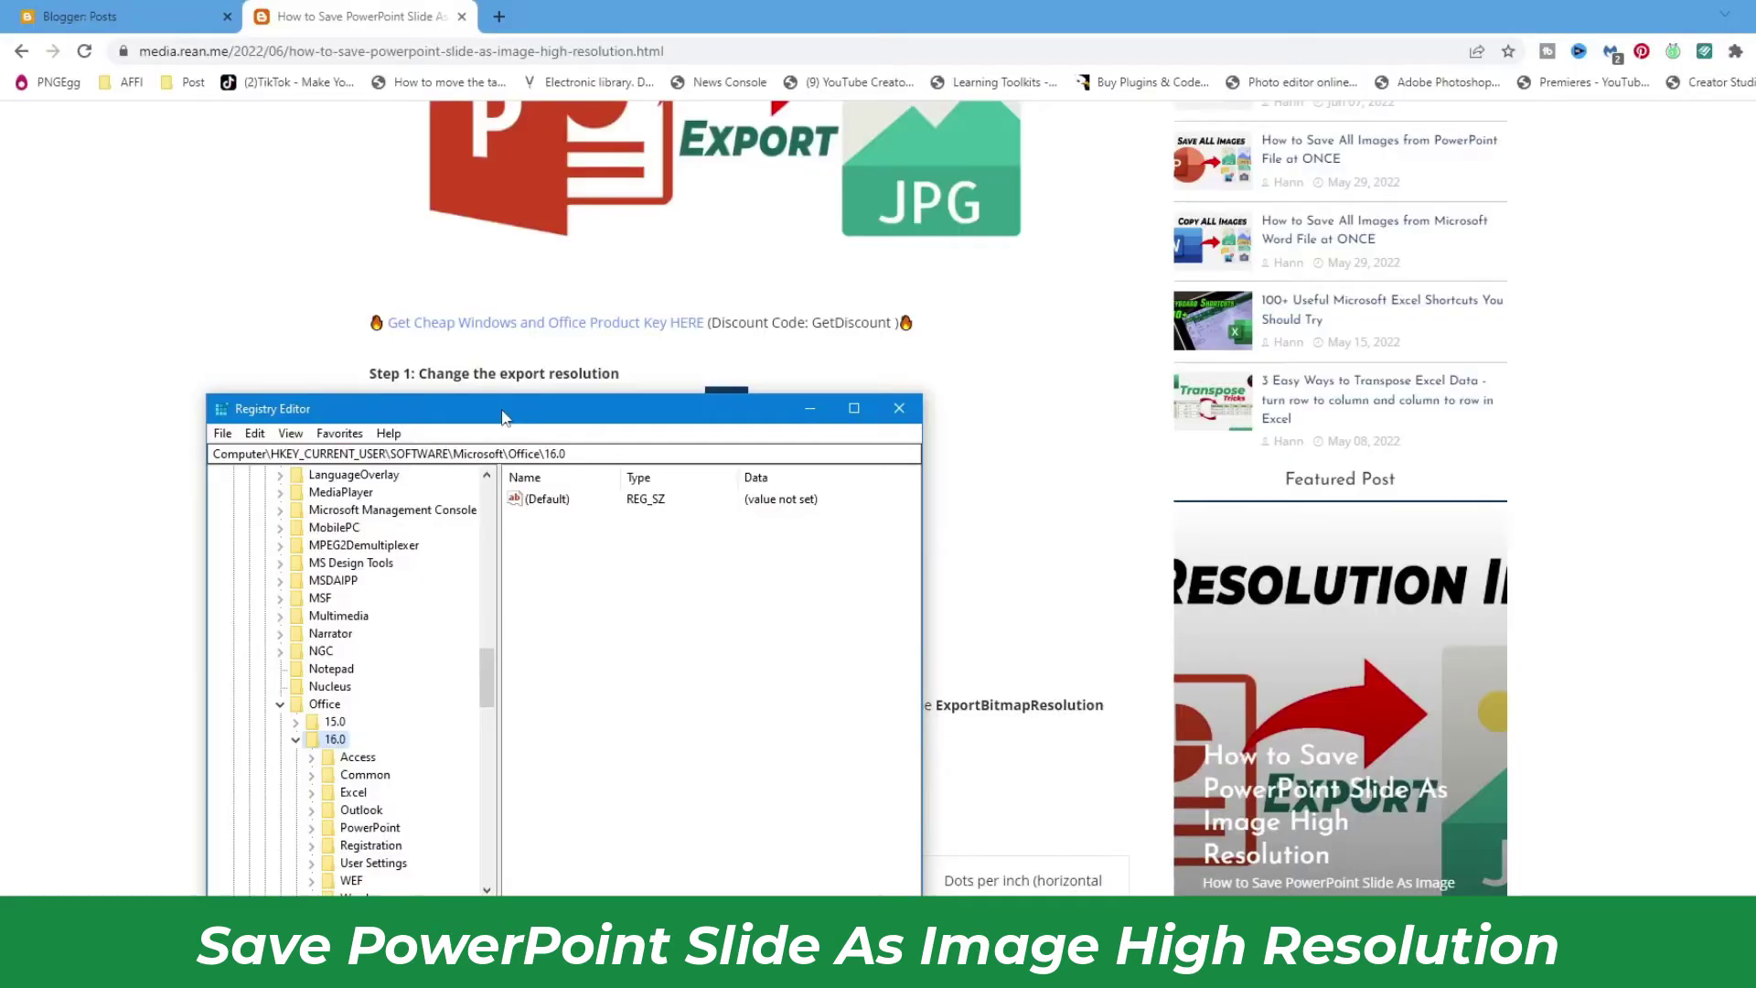
Select the article's HKEY_CURRENT_USER\Software\Microsoft\Office\16.0\PowerPoint\Options path for copying
left_click_drag(501, 412, 616, 620)
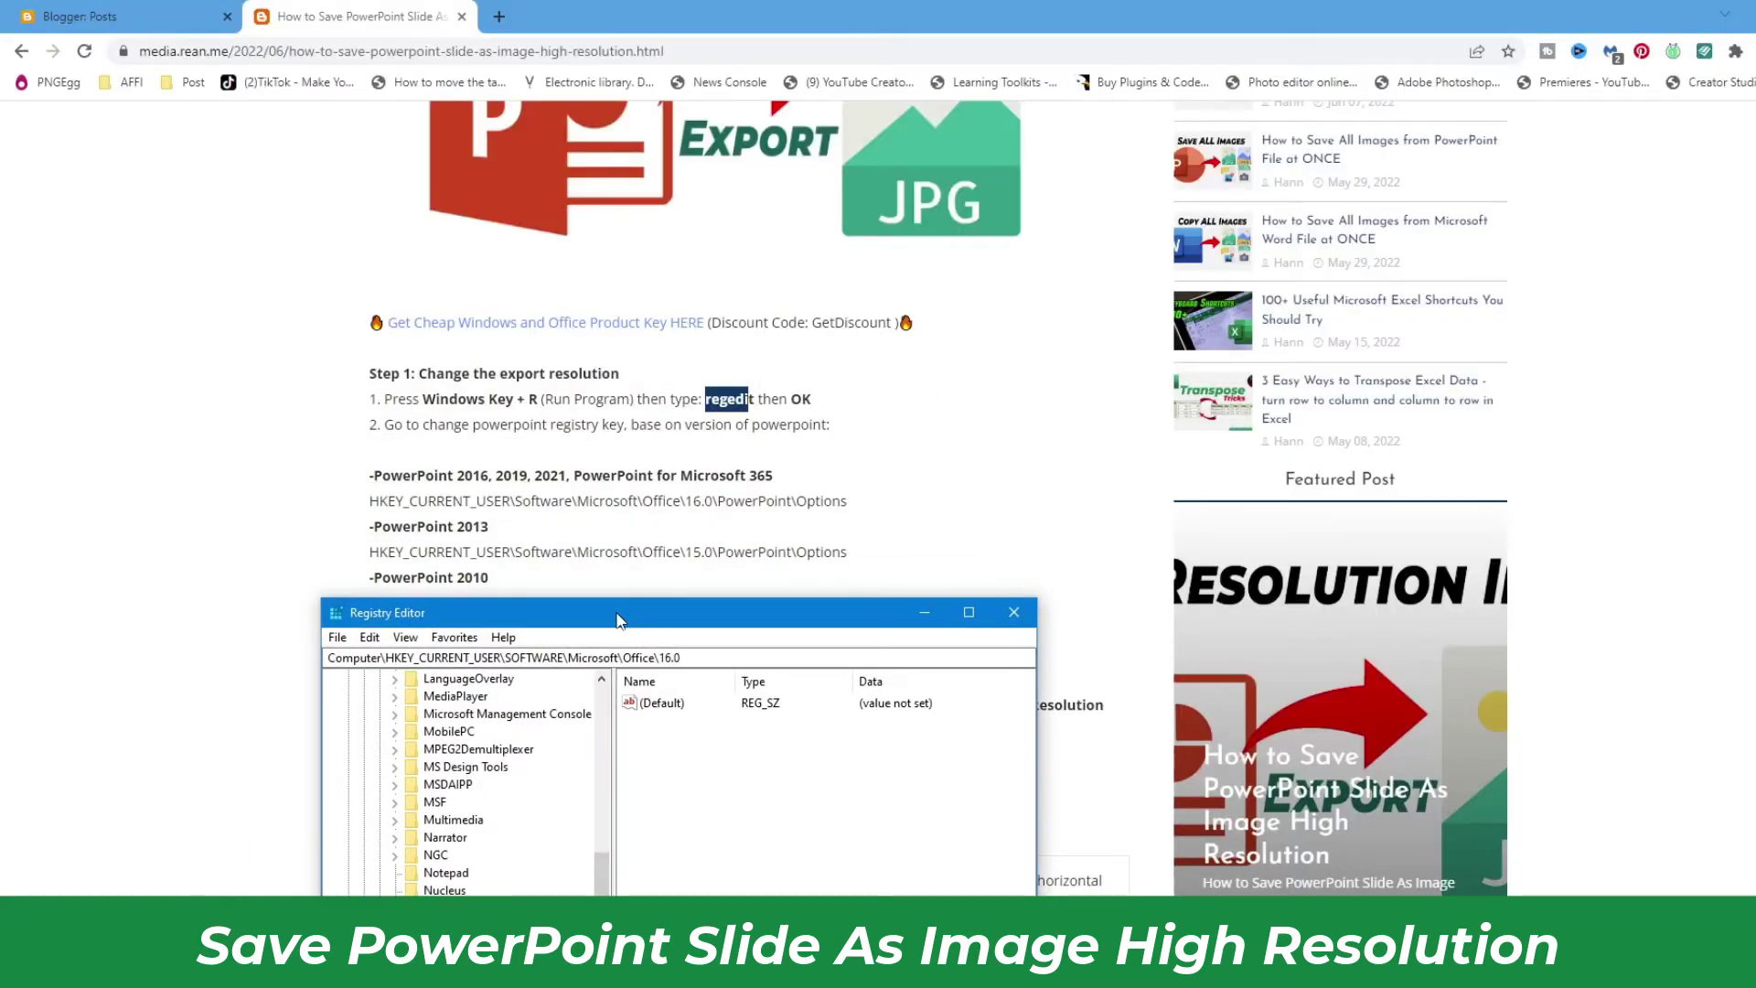
left_click(443, 501)
left_click_drag(379, 478, 584, 485)
left_click(405, 501)
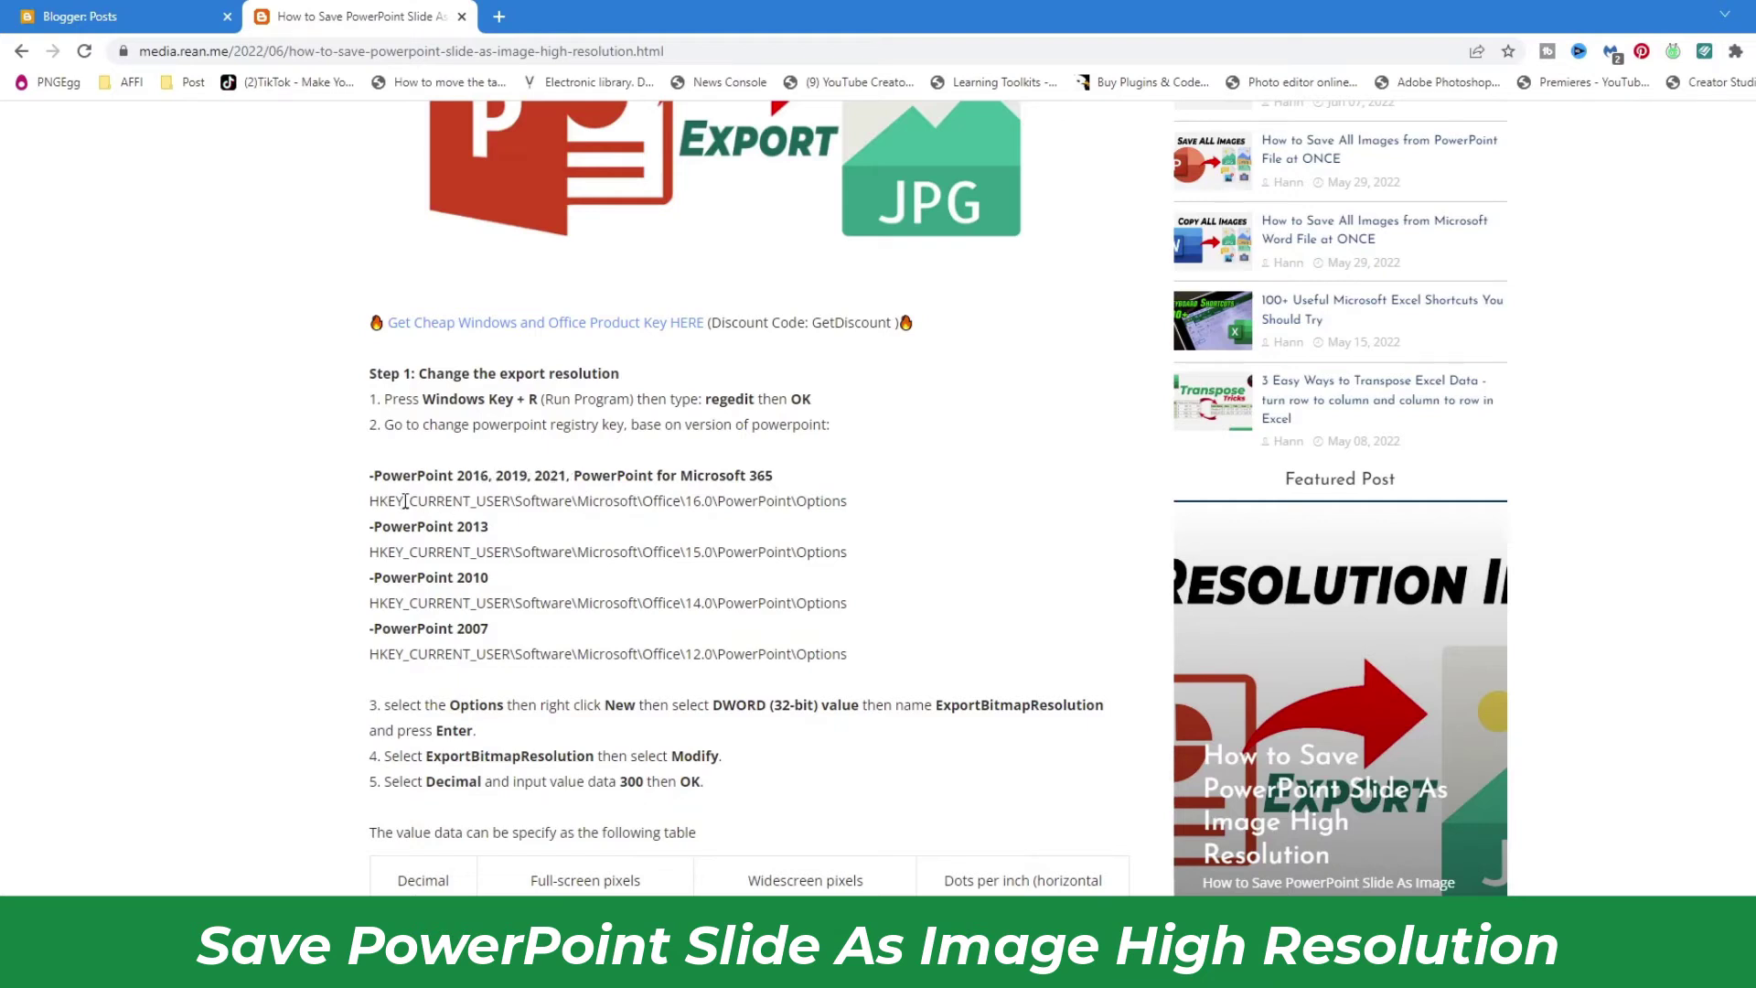
left_click_drag(372, 500, 843, 510)
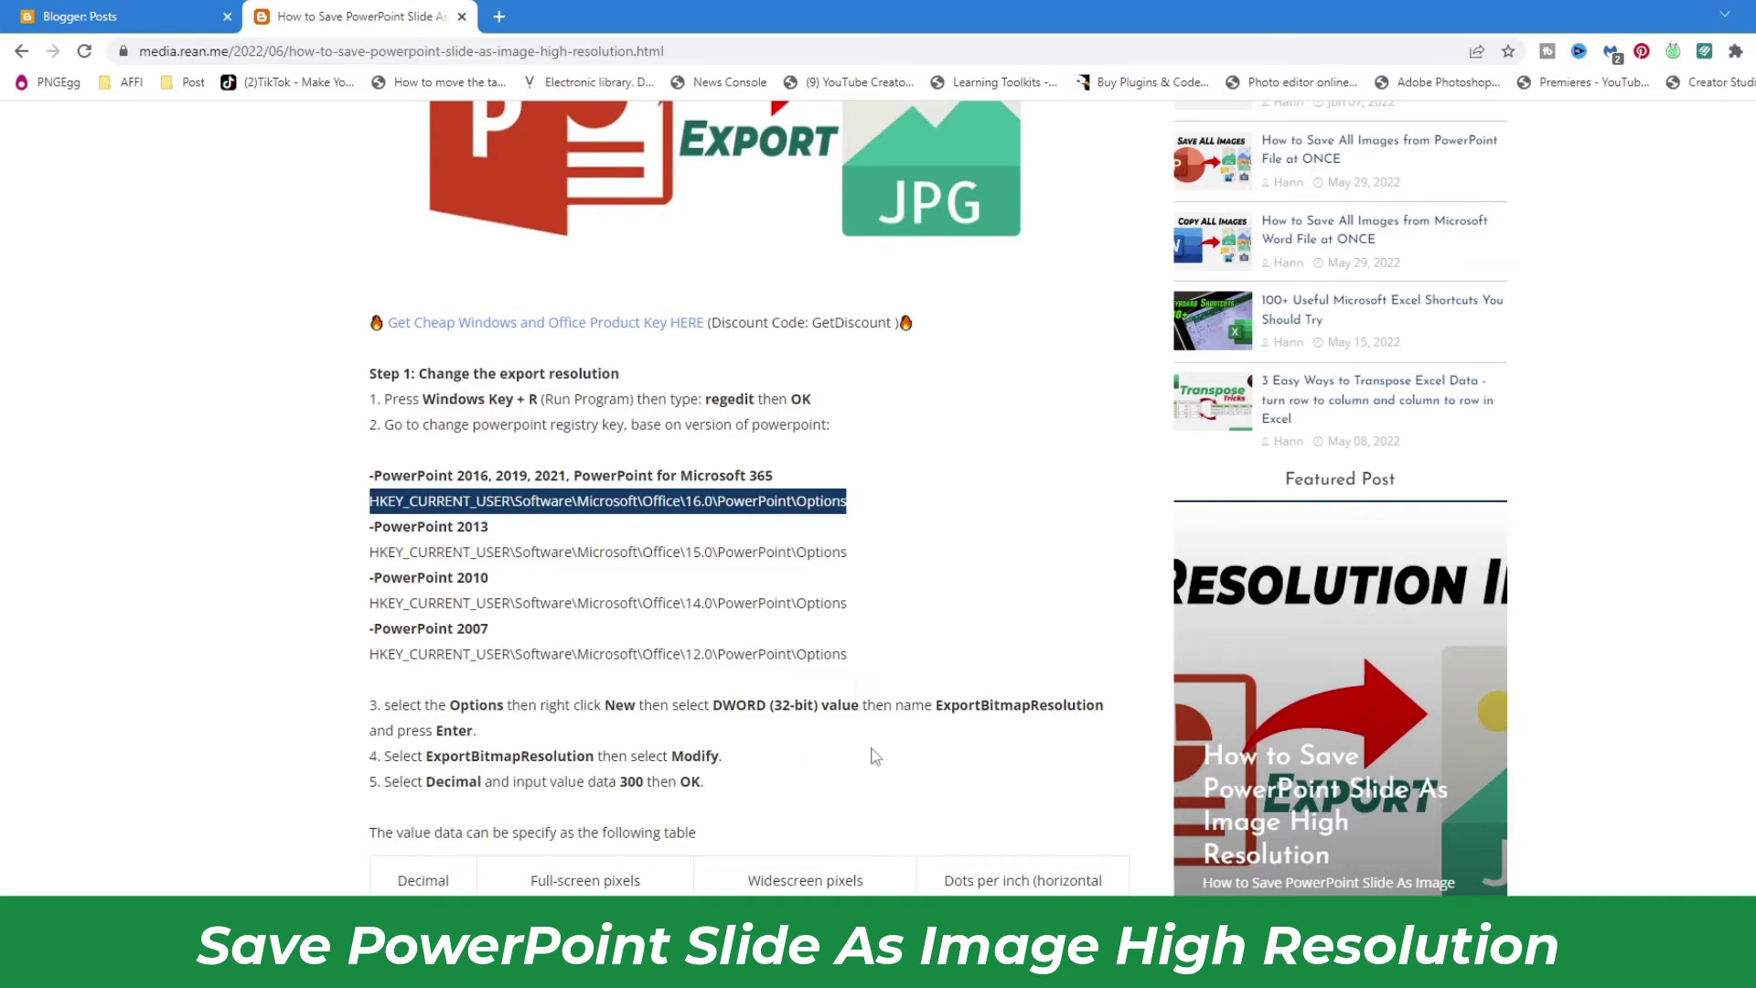
Paste the 16.0 PowerPoint Options path into Registry Editor's address bar and go to that key
left_click(716, 638)
right_click(418, 643)
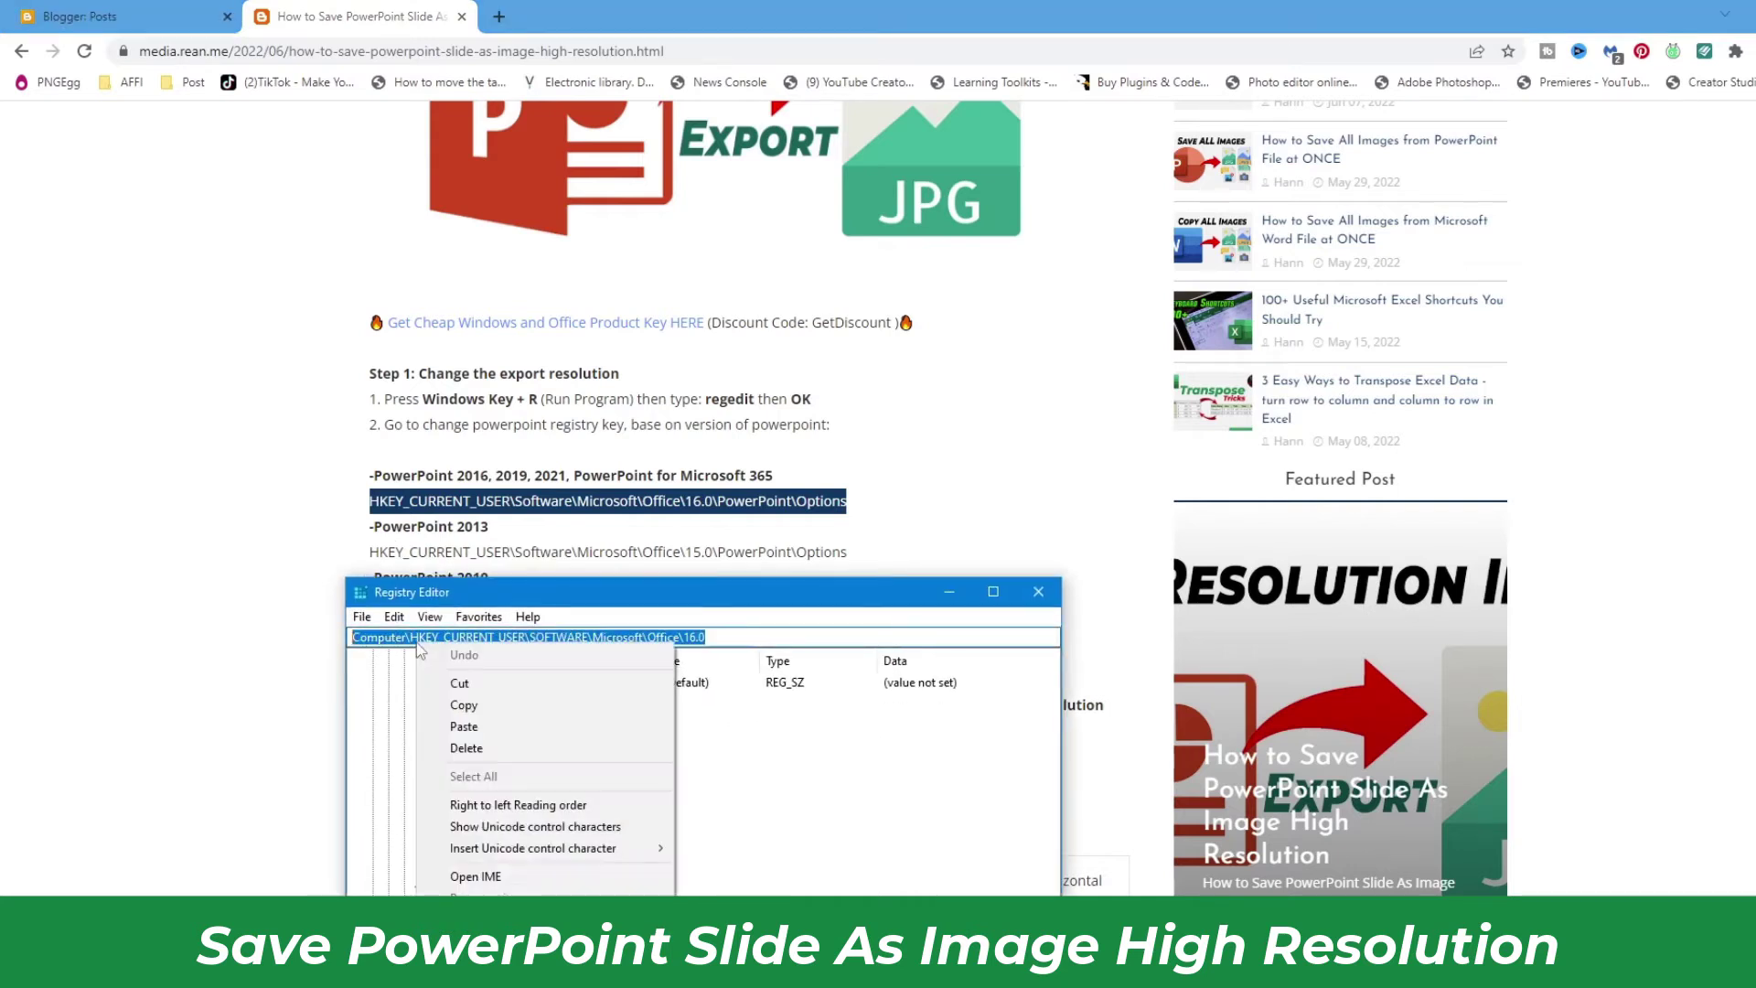
left_click(480, 731)
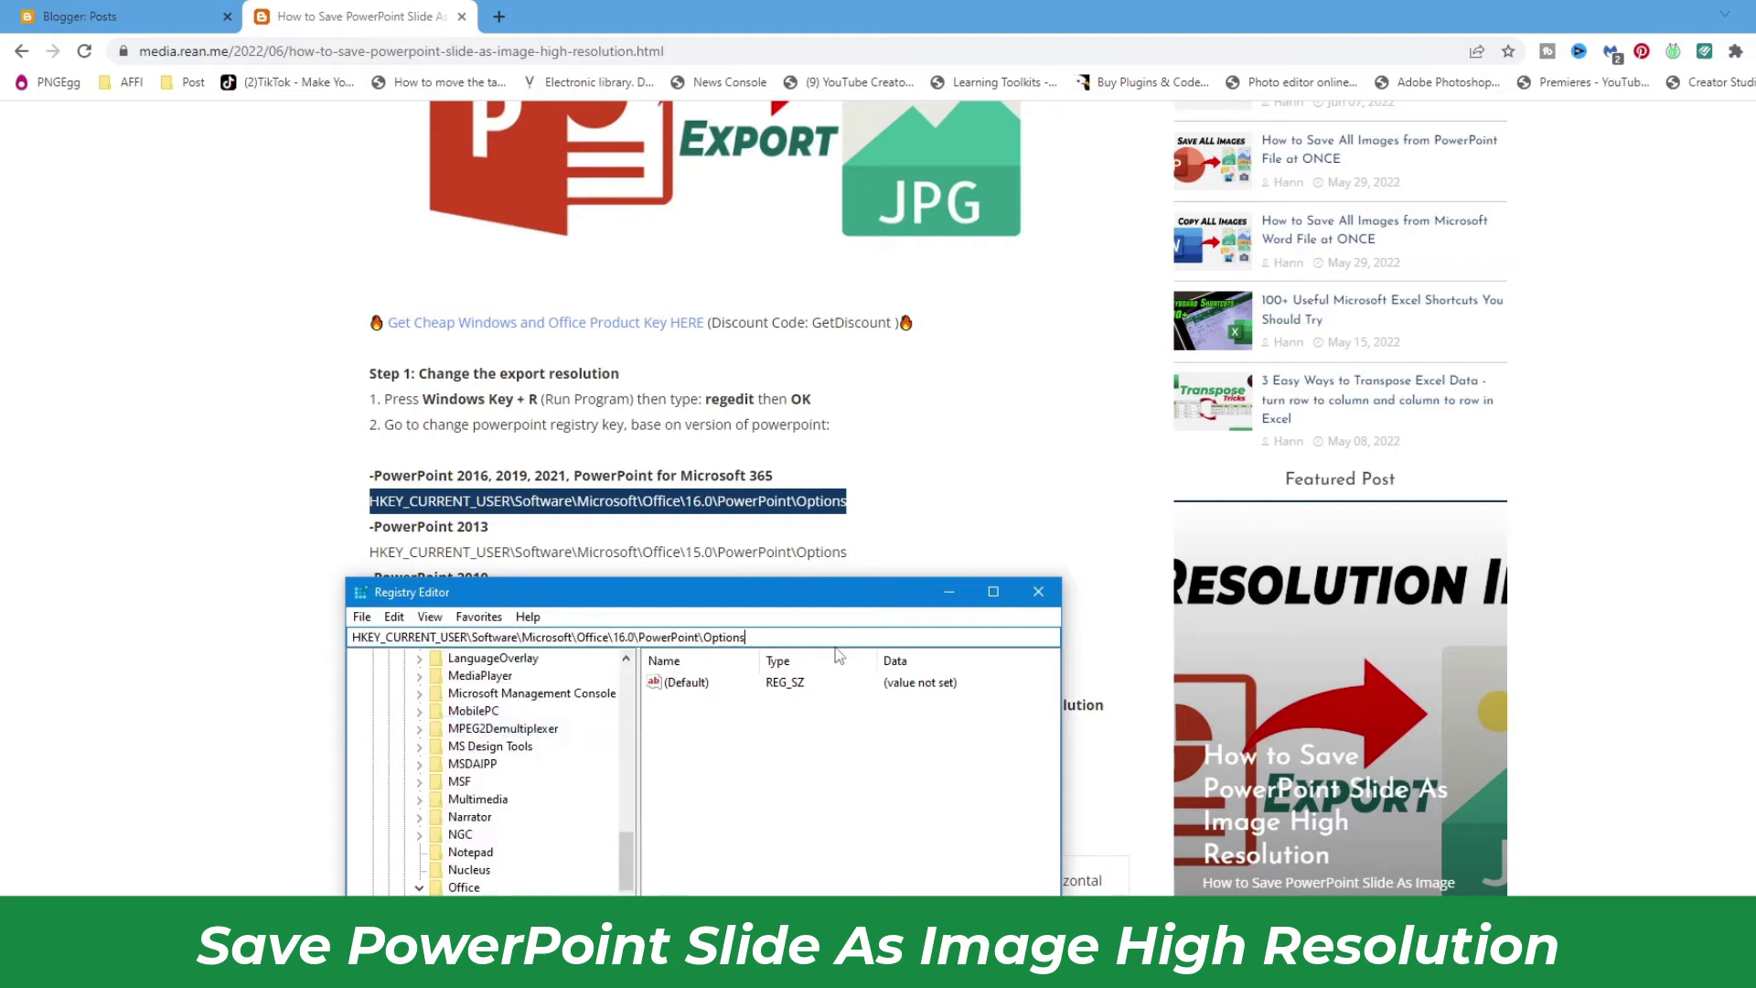
key("Return")
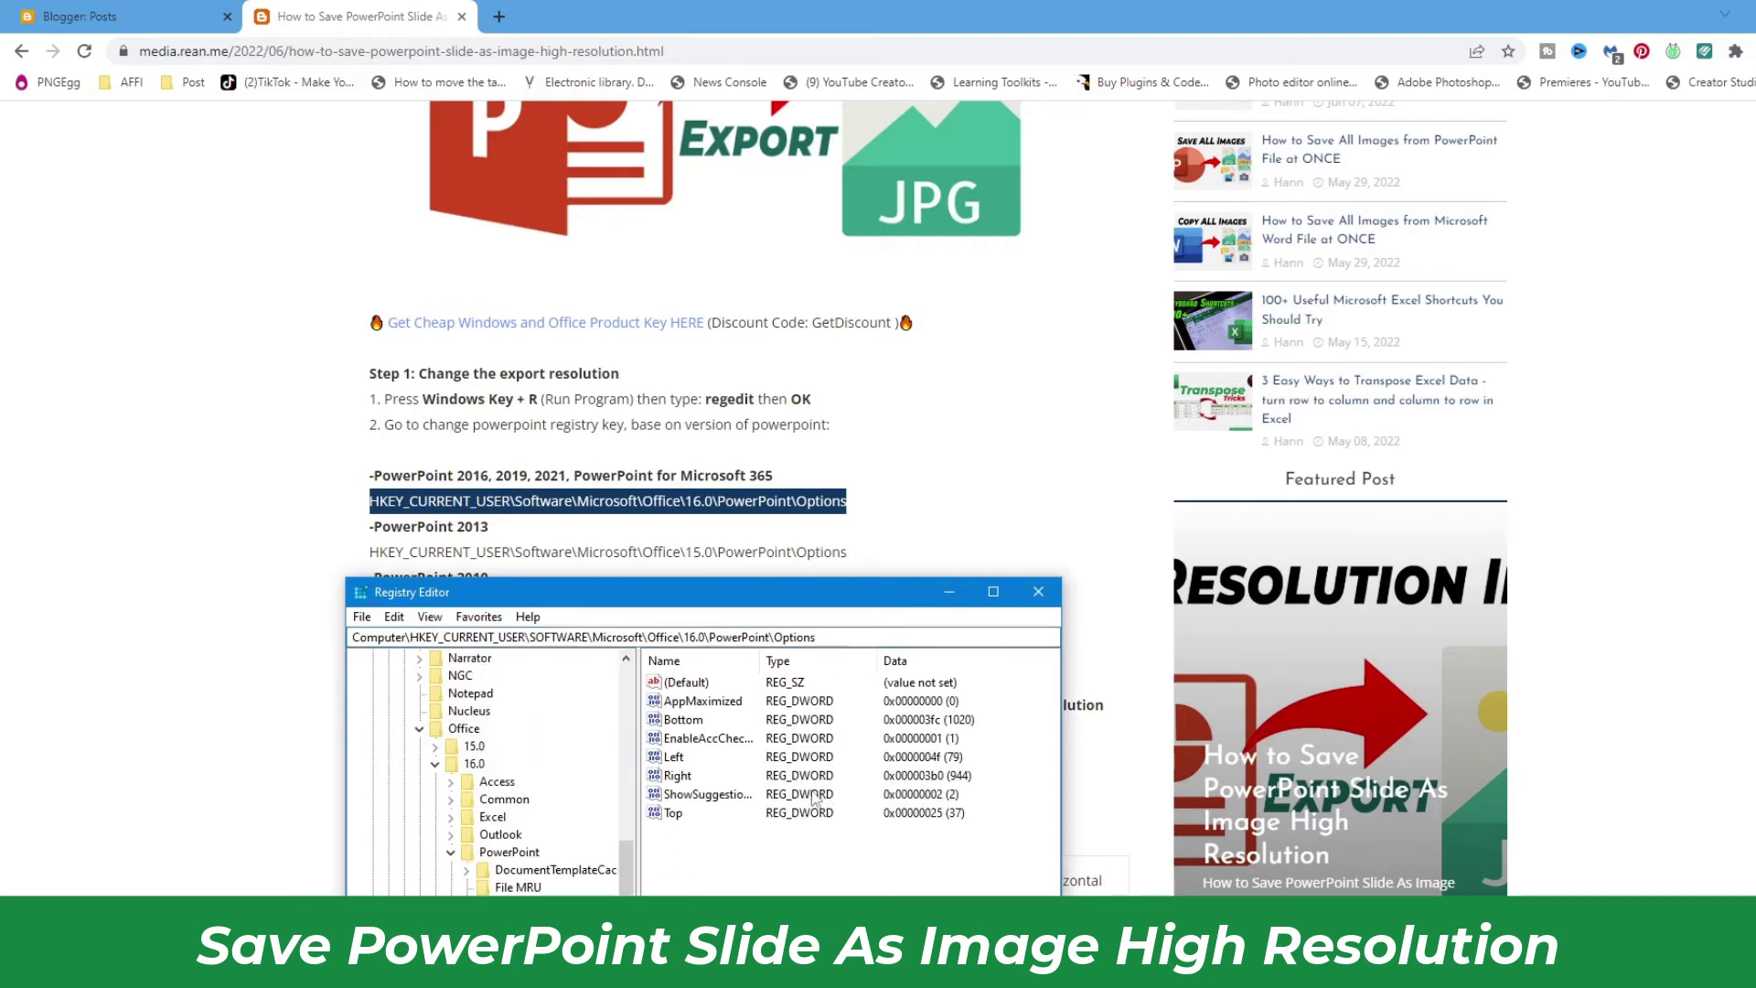
left_click_drag(772, 596, 451, 839)
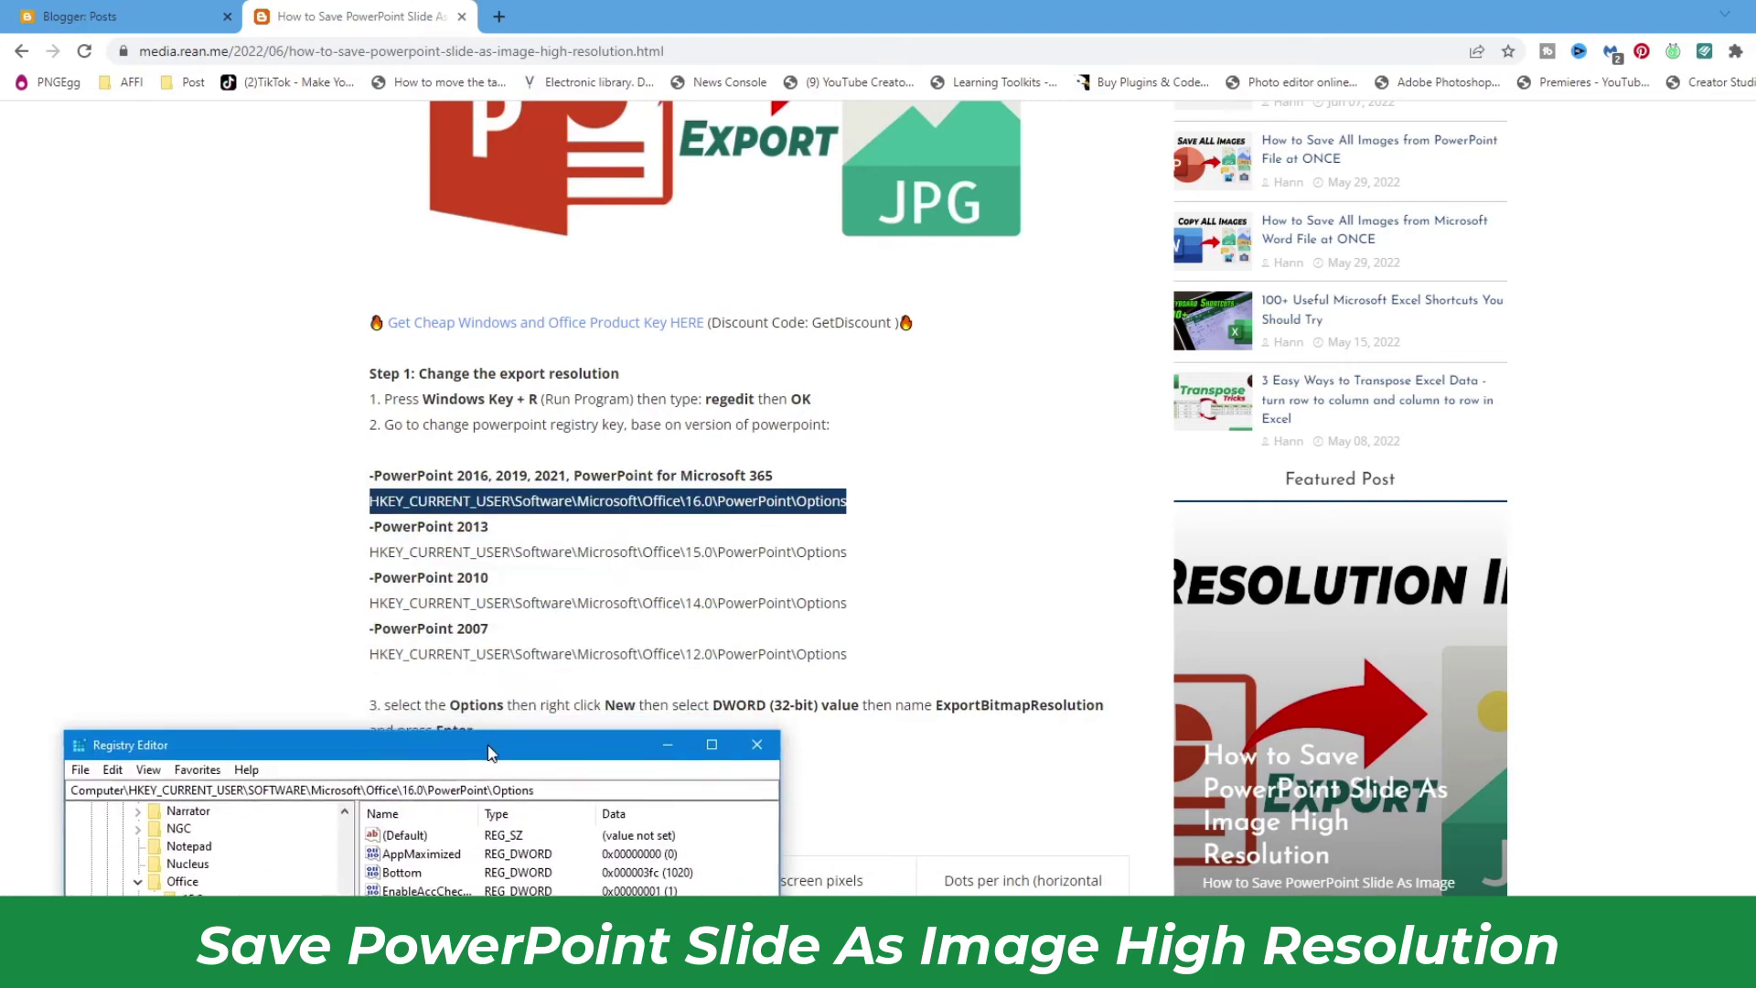
left_click(749, 710)
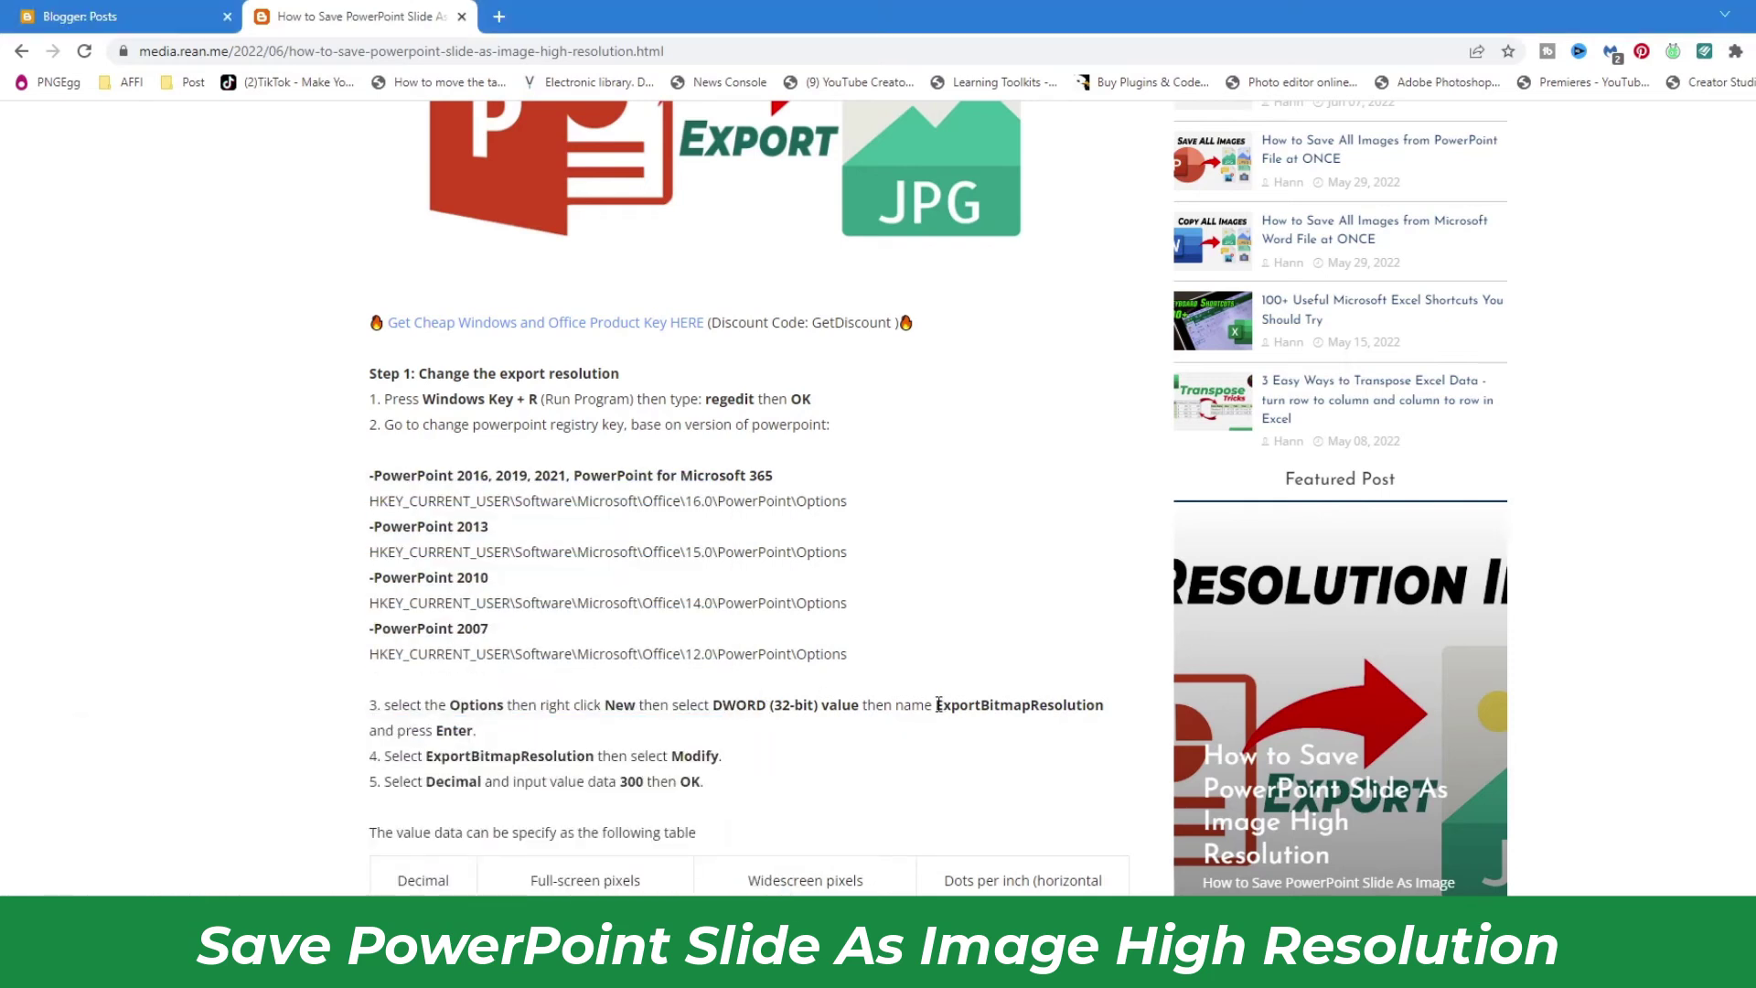
Create a new DWORD (32-bit) value named ExportBitmapResolution under the Options key
left_click_drag(936, 705, 1104, 706)
key("ctrl+c")
right_click(1064, 703)
left_click(1089, 723)
key("alt+Tab")
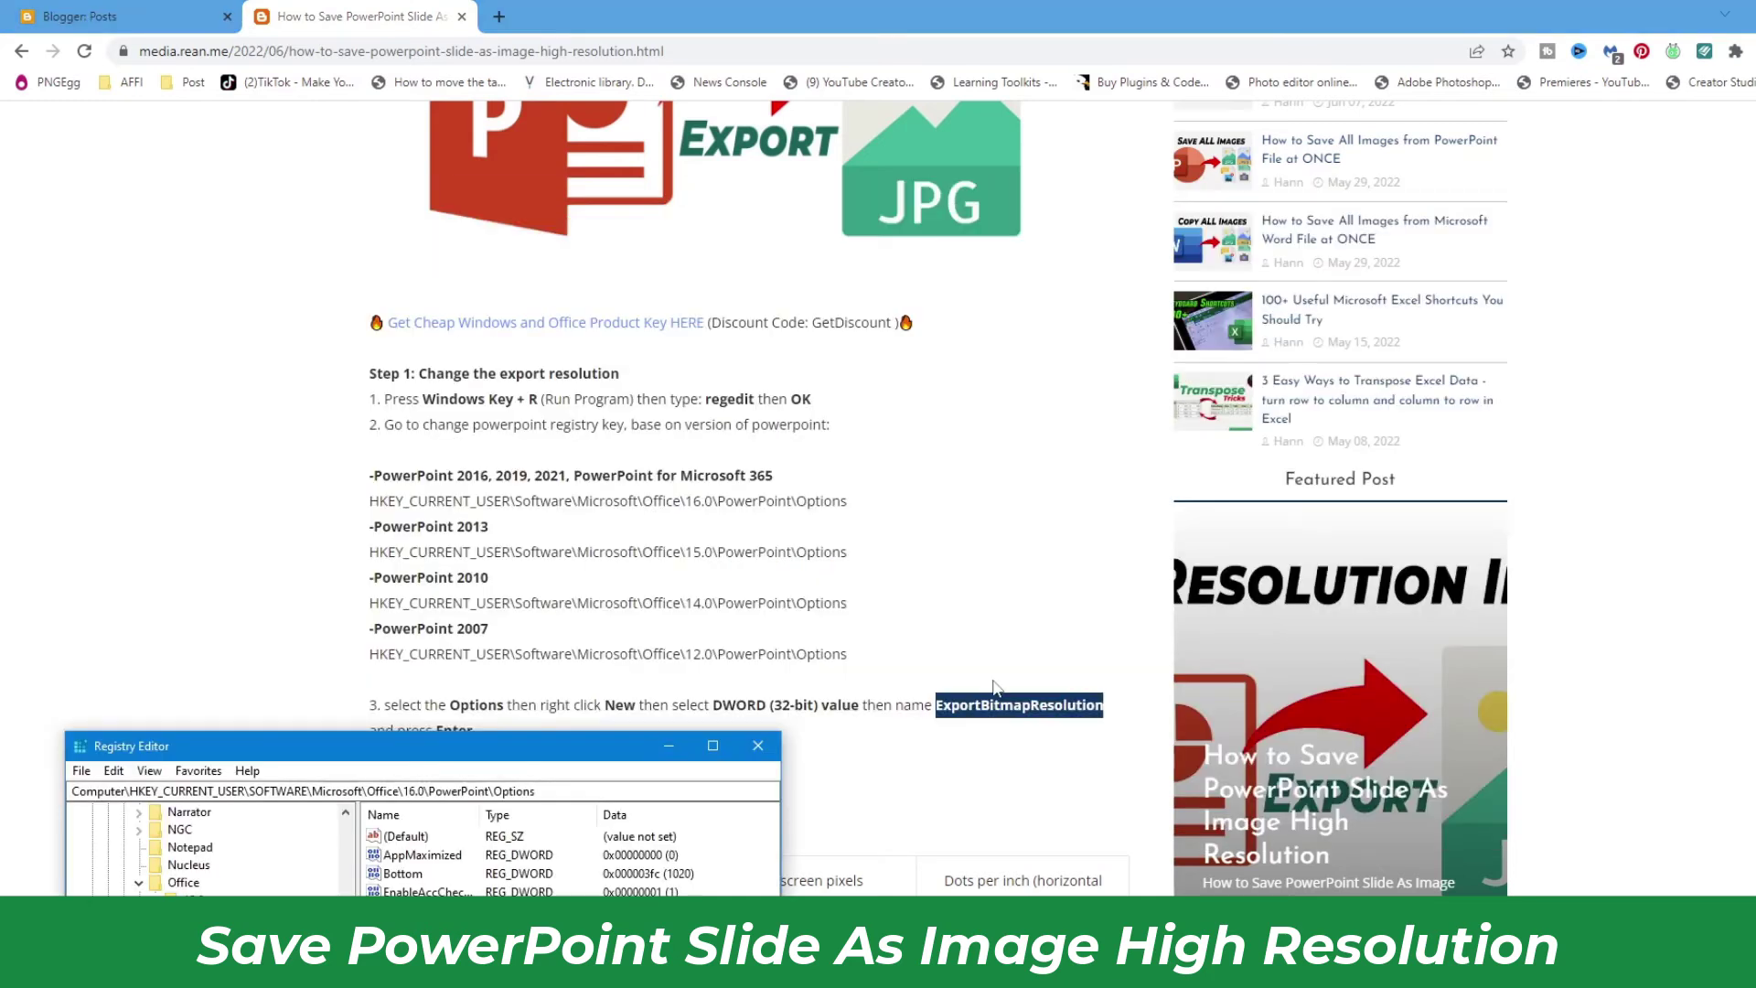
left_click_drag(536, 752, 630, 519)
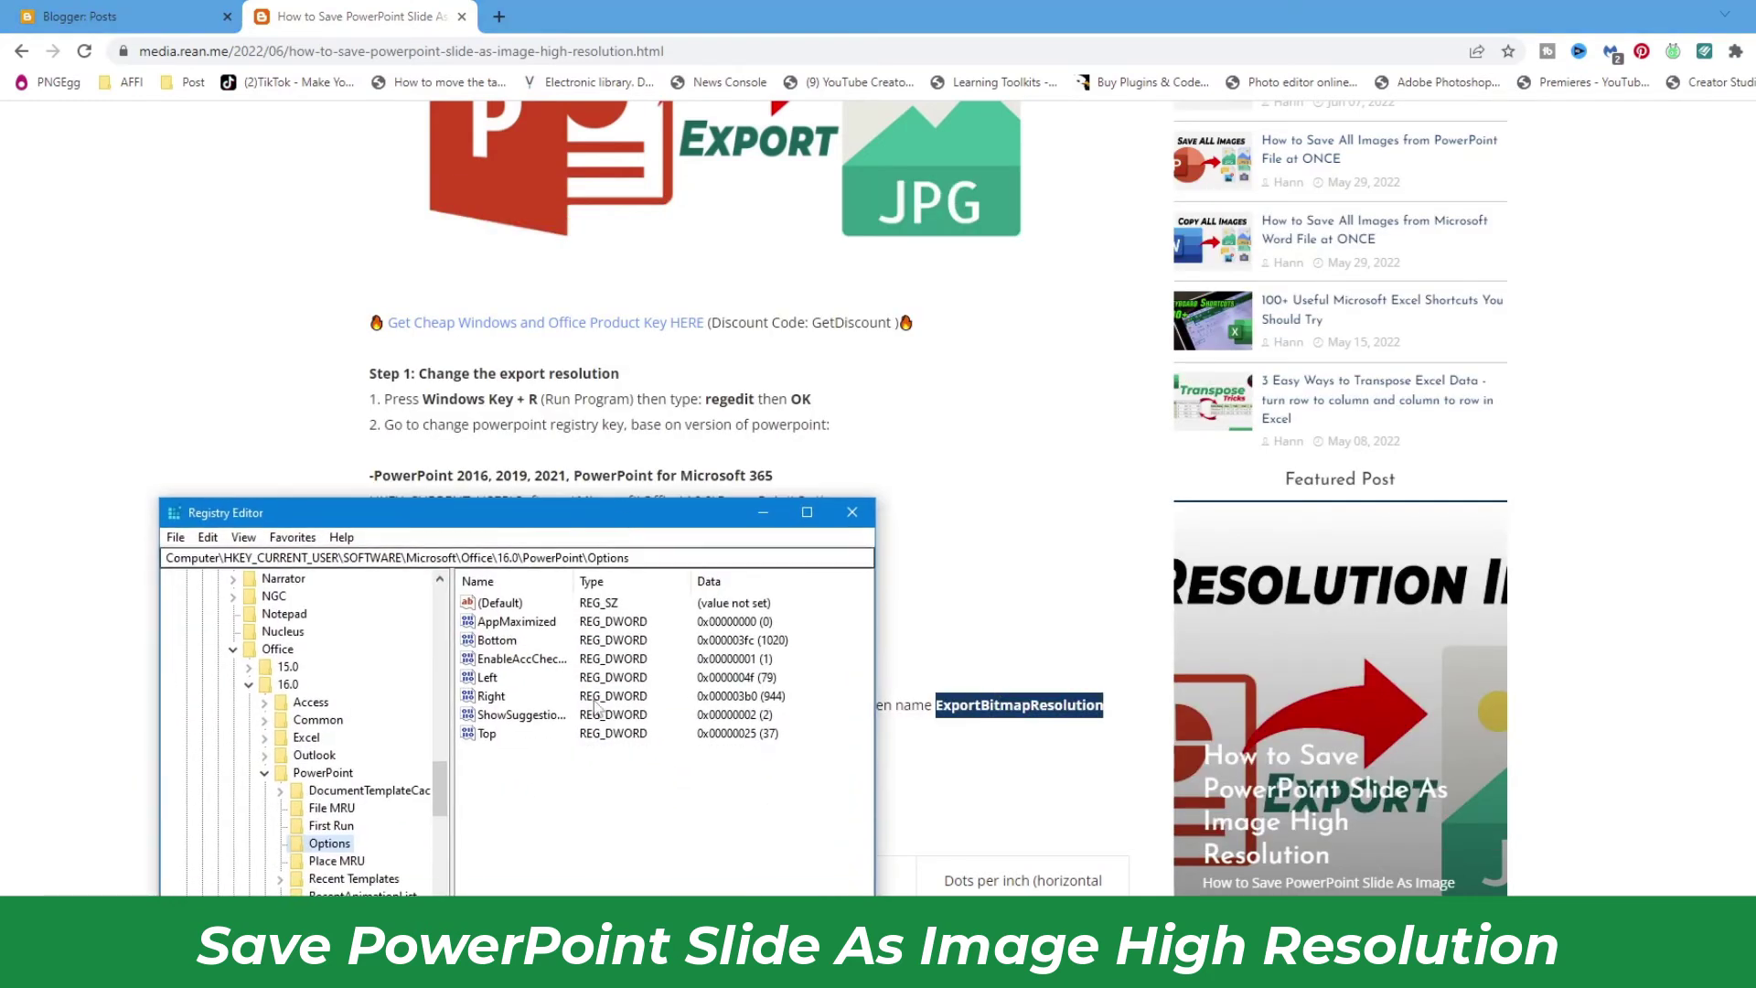
right_click(531, 767)
mouse_move(583, 785)
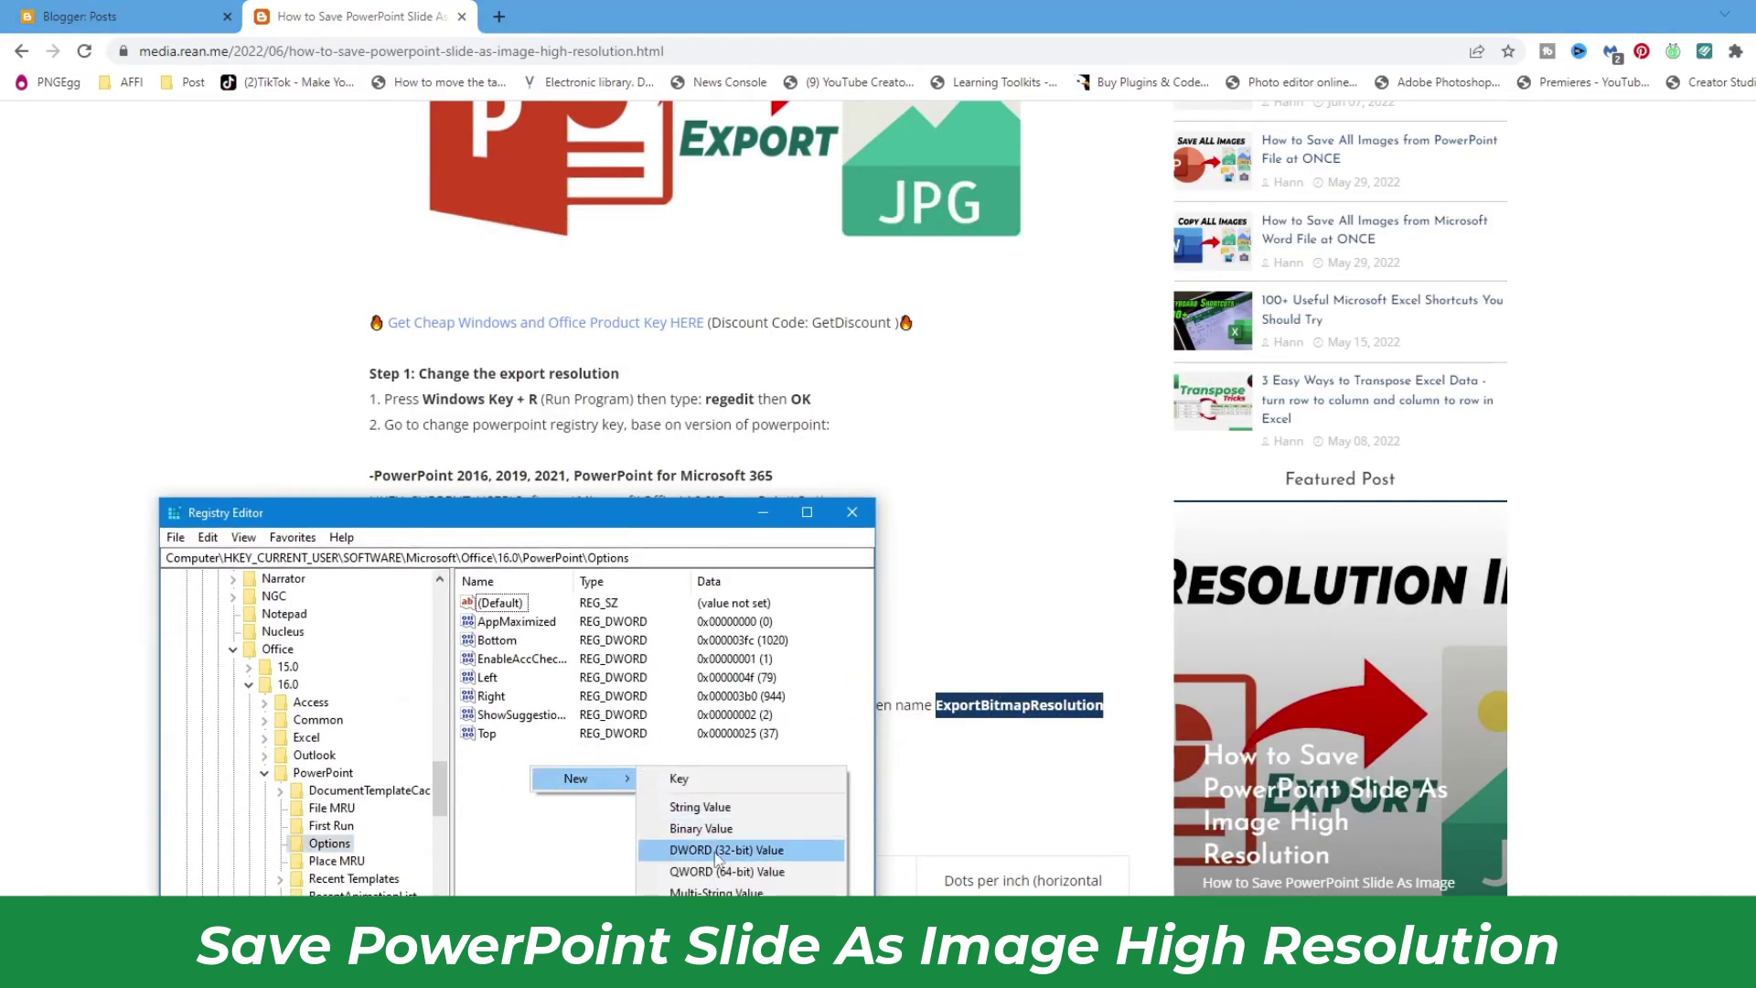
left_click(771, 851)
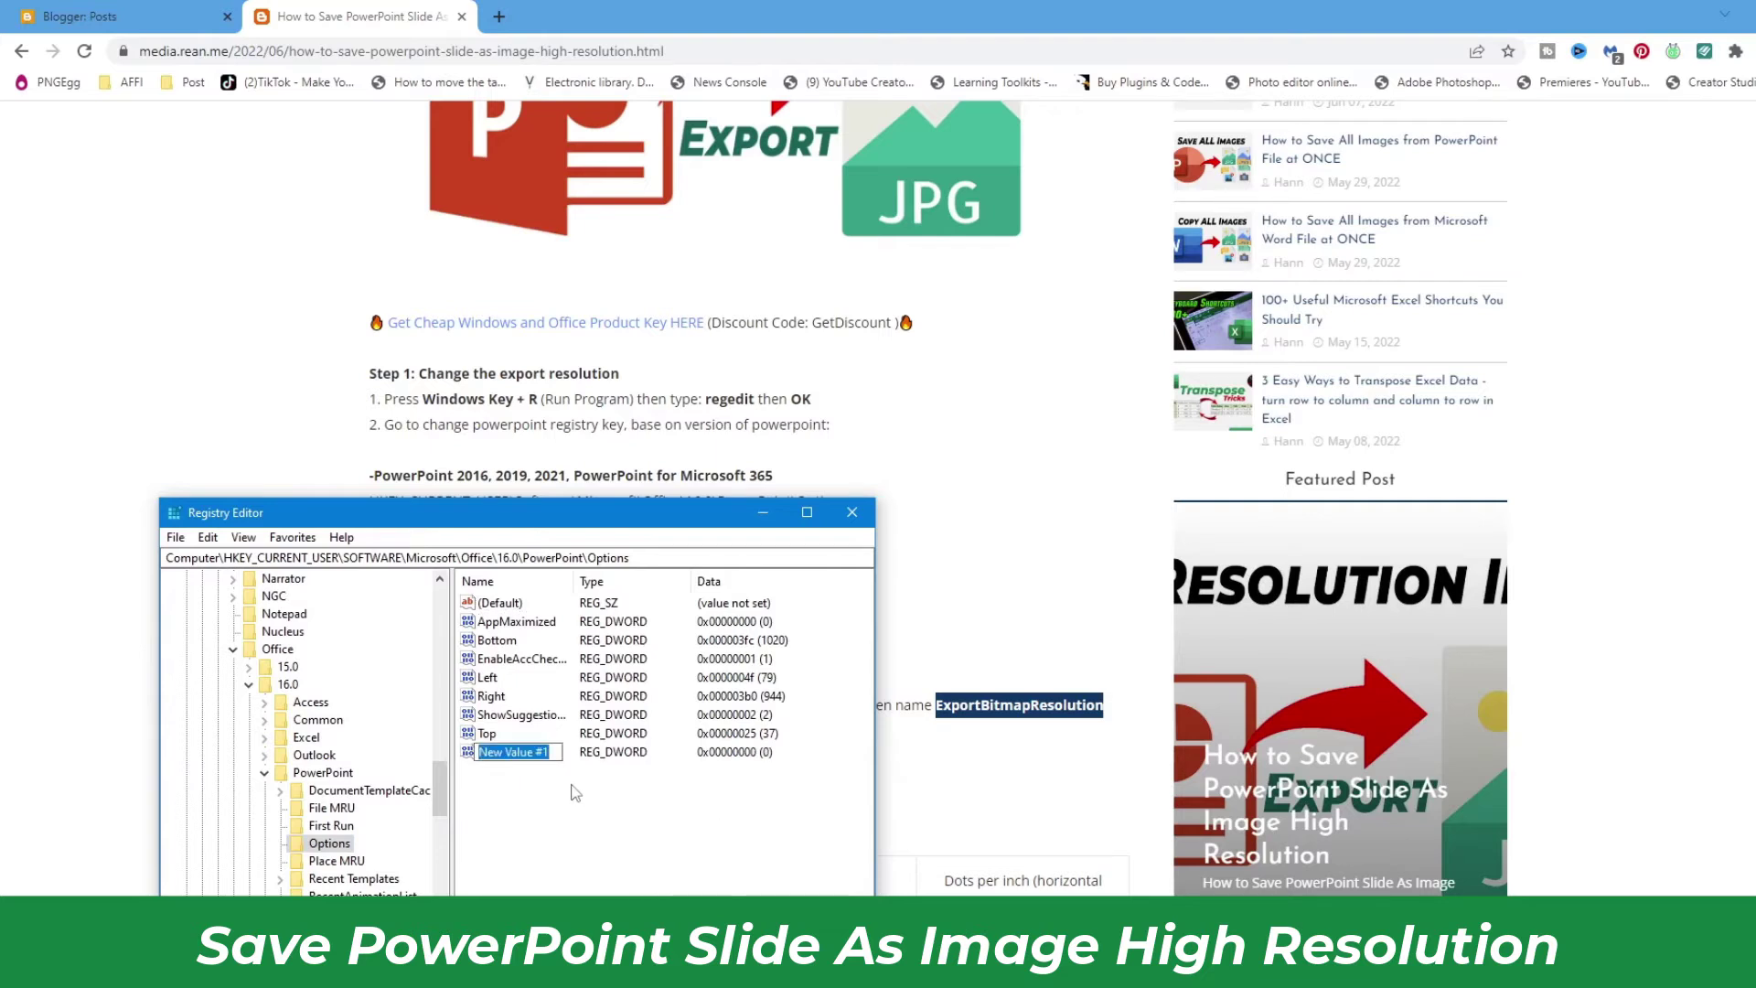
key("ctrl+v")
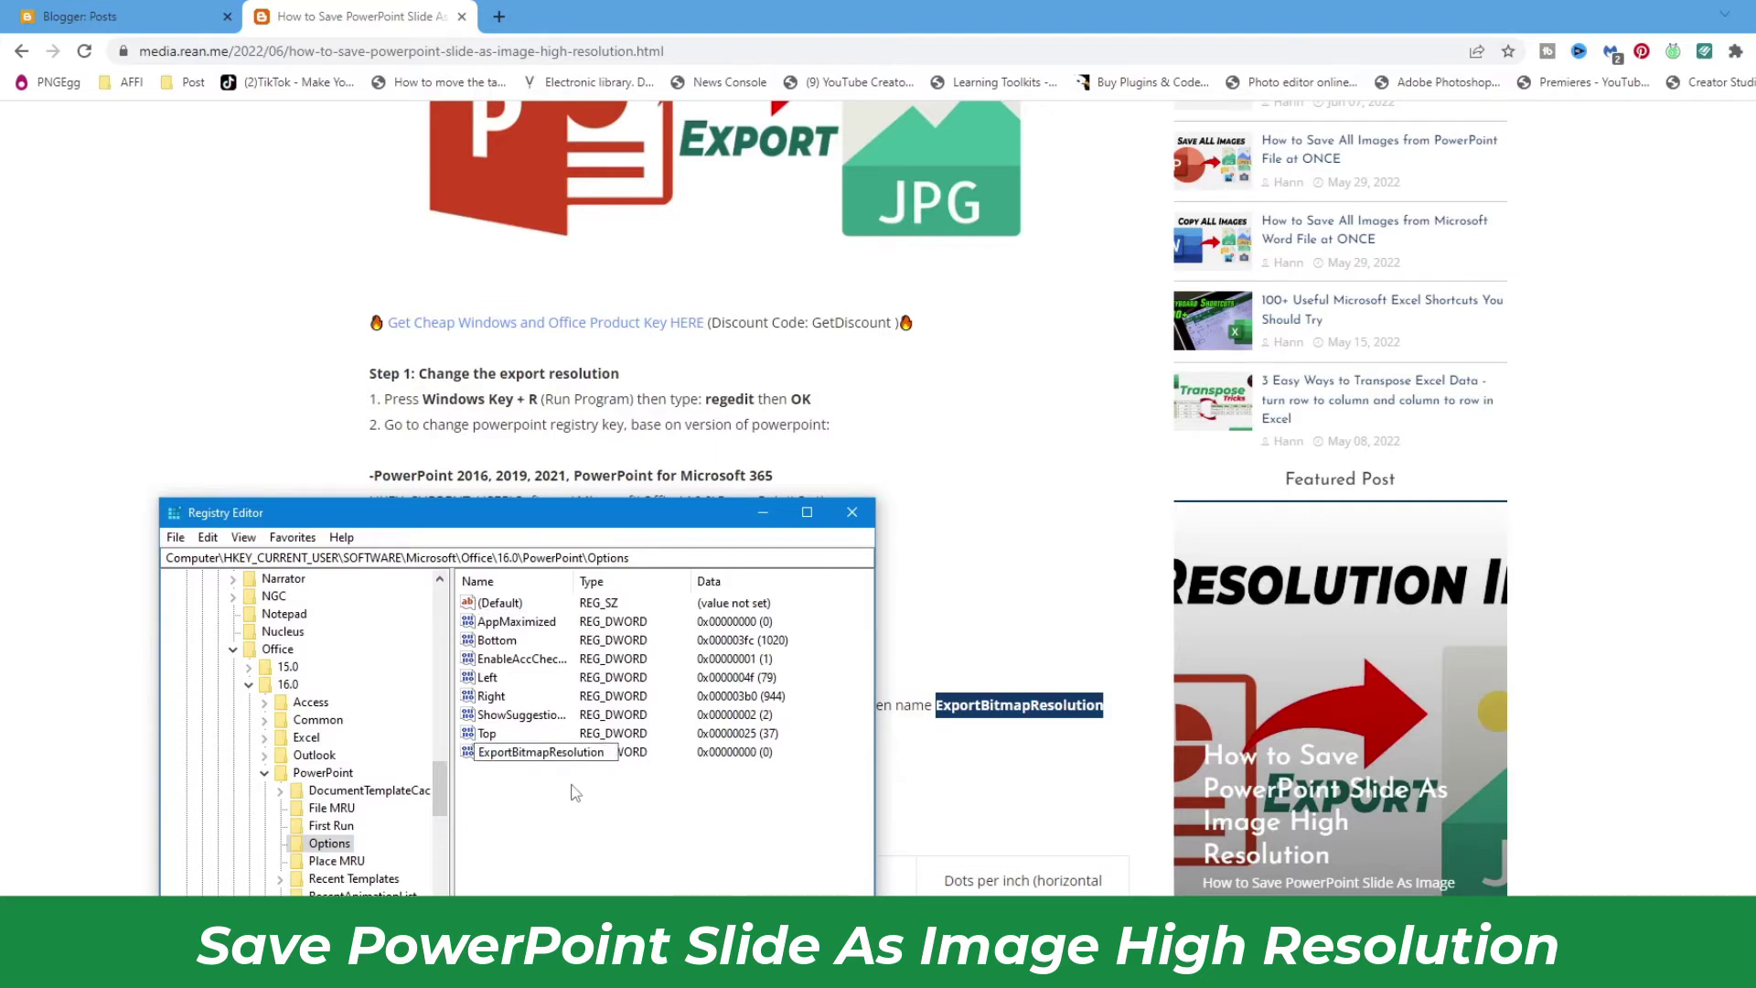
key("Return")
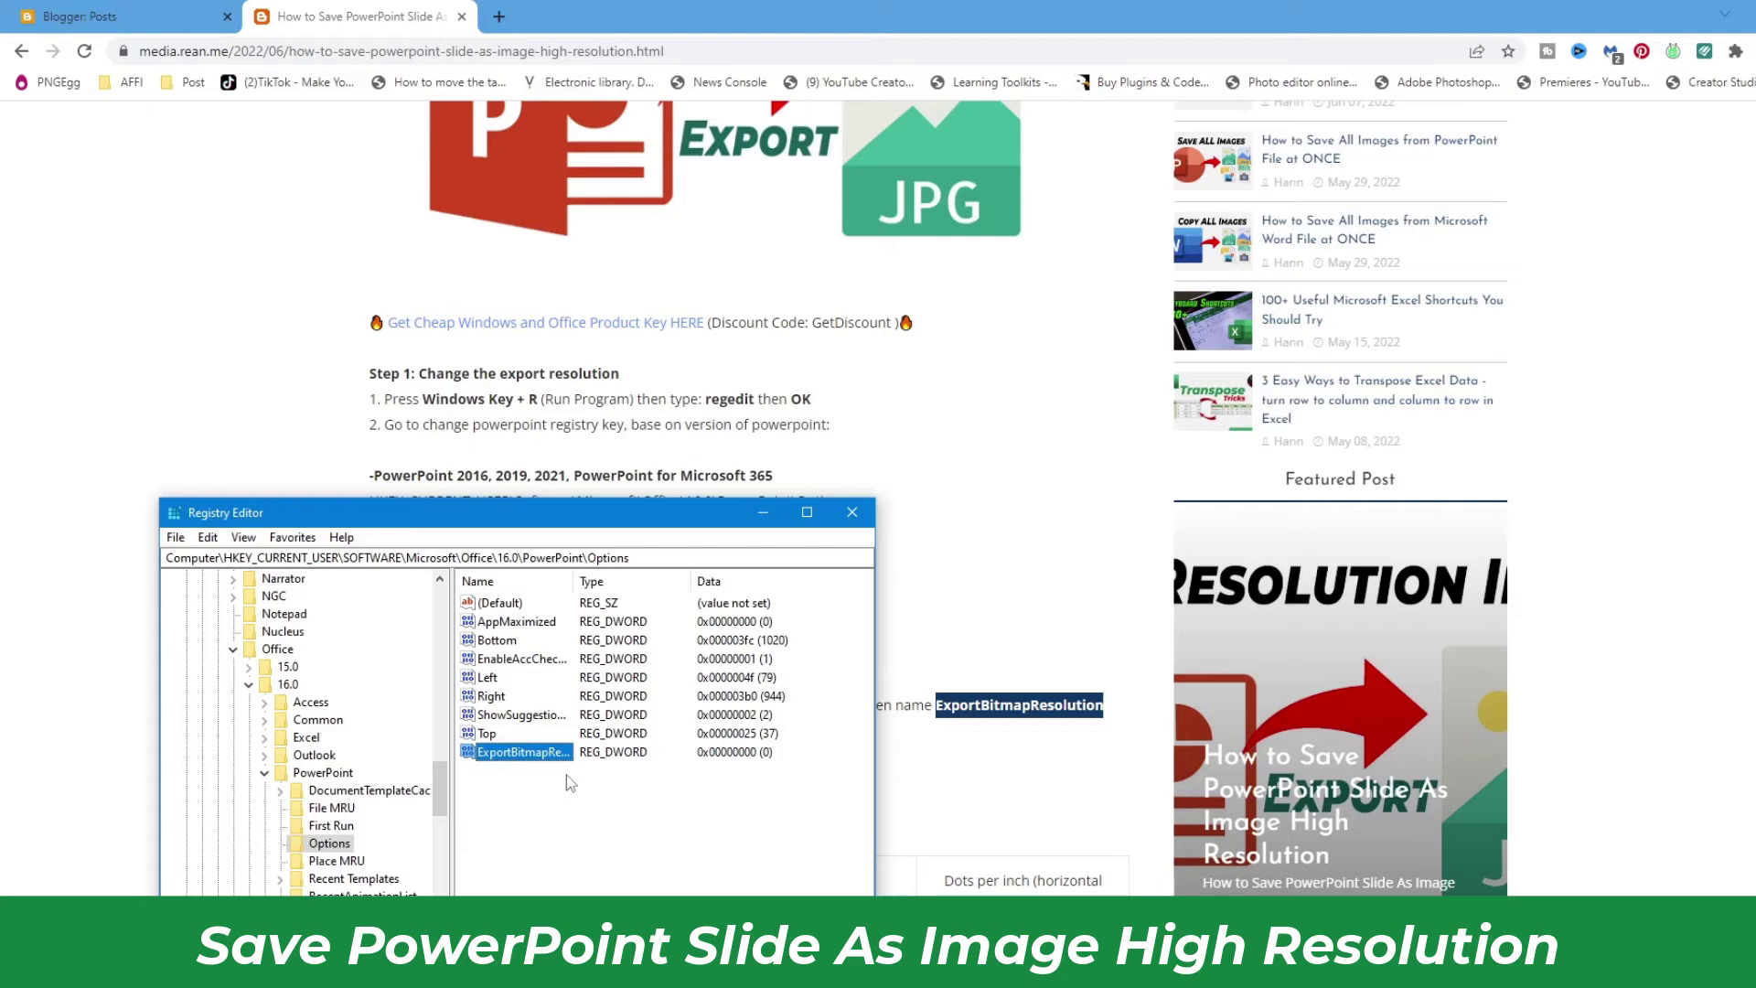
Set ExportBitmapResolution to decimal 300 and close Registry Editor
double_click(540, 755)
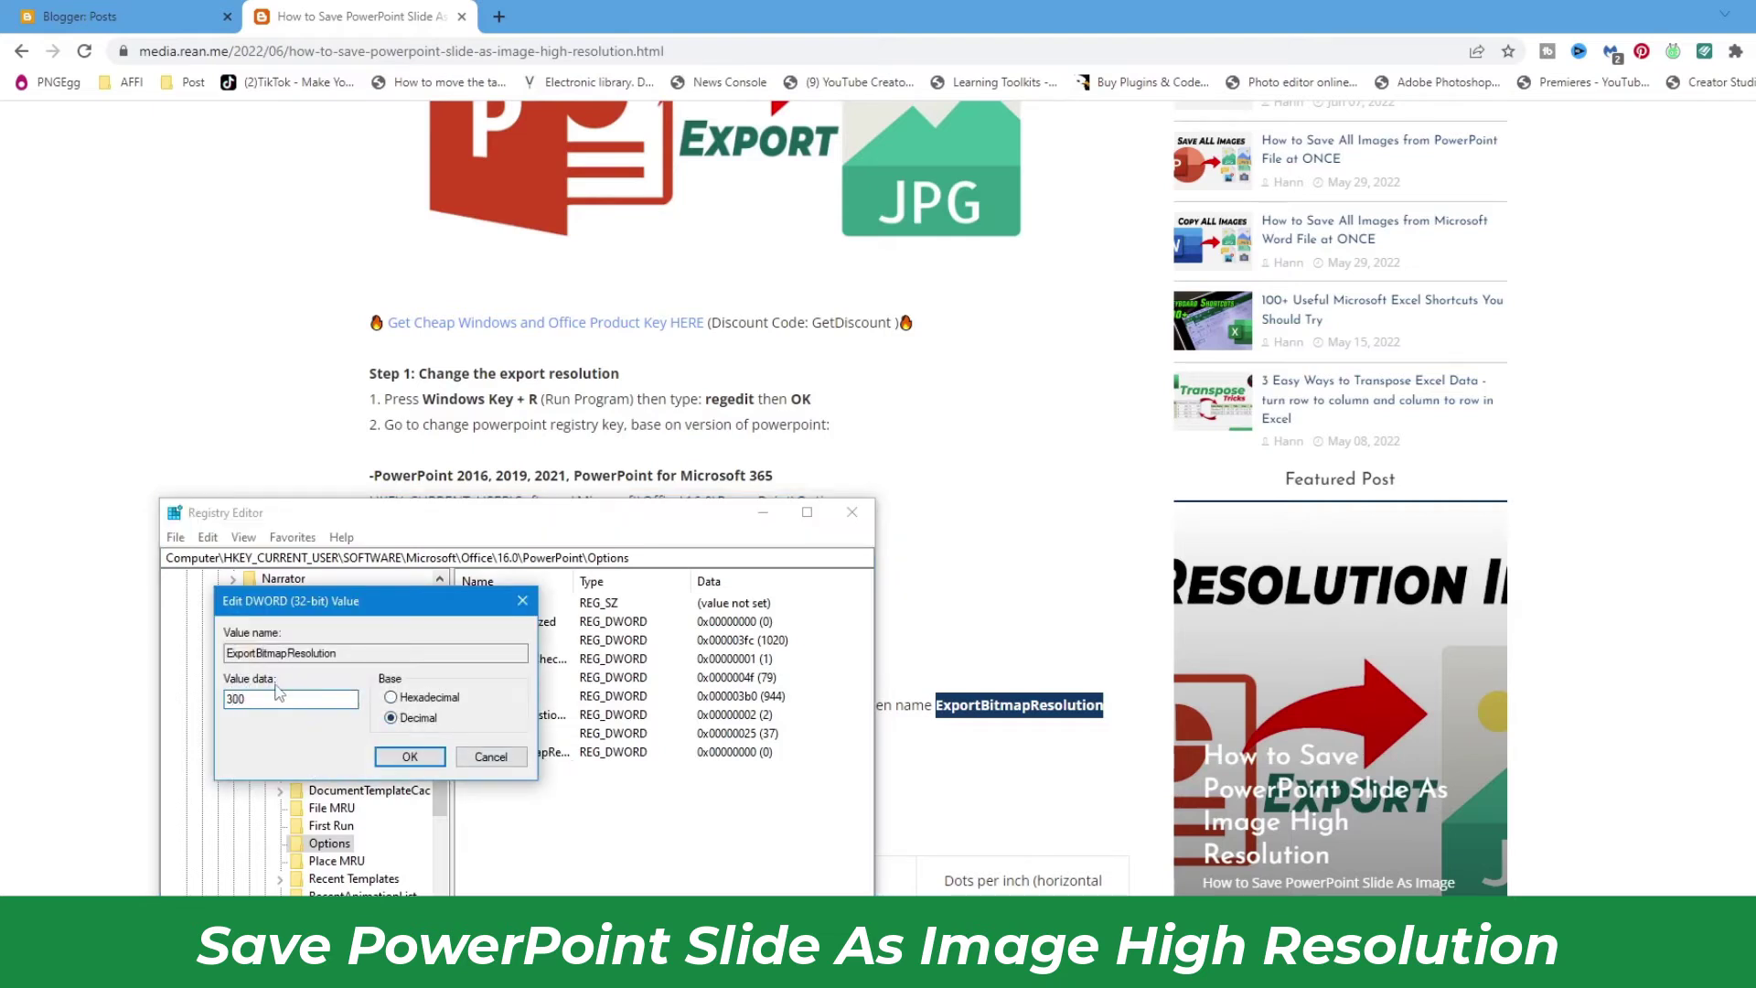
left_click(395, 761)
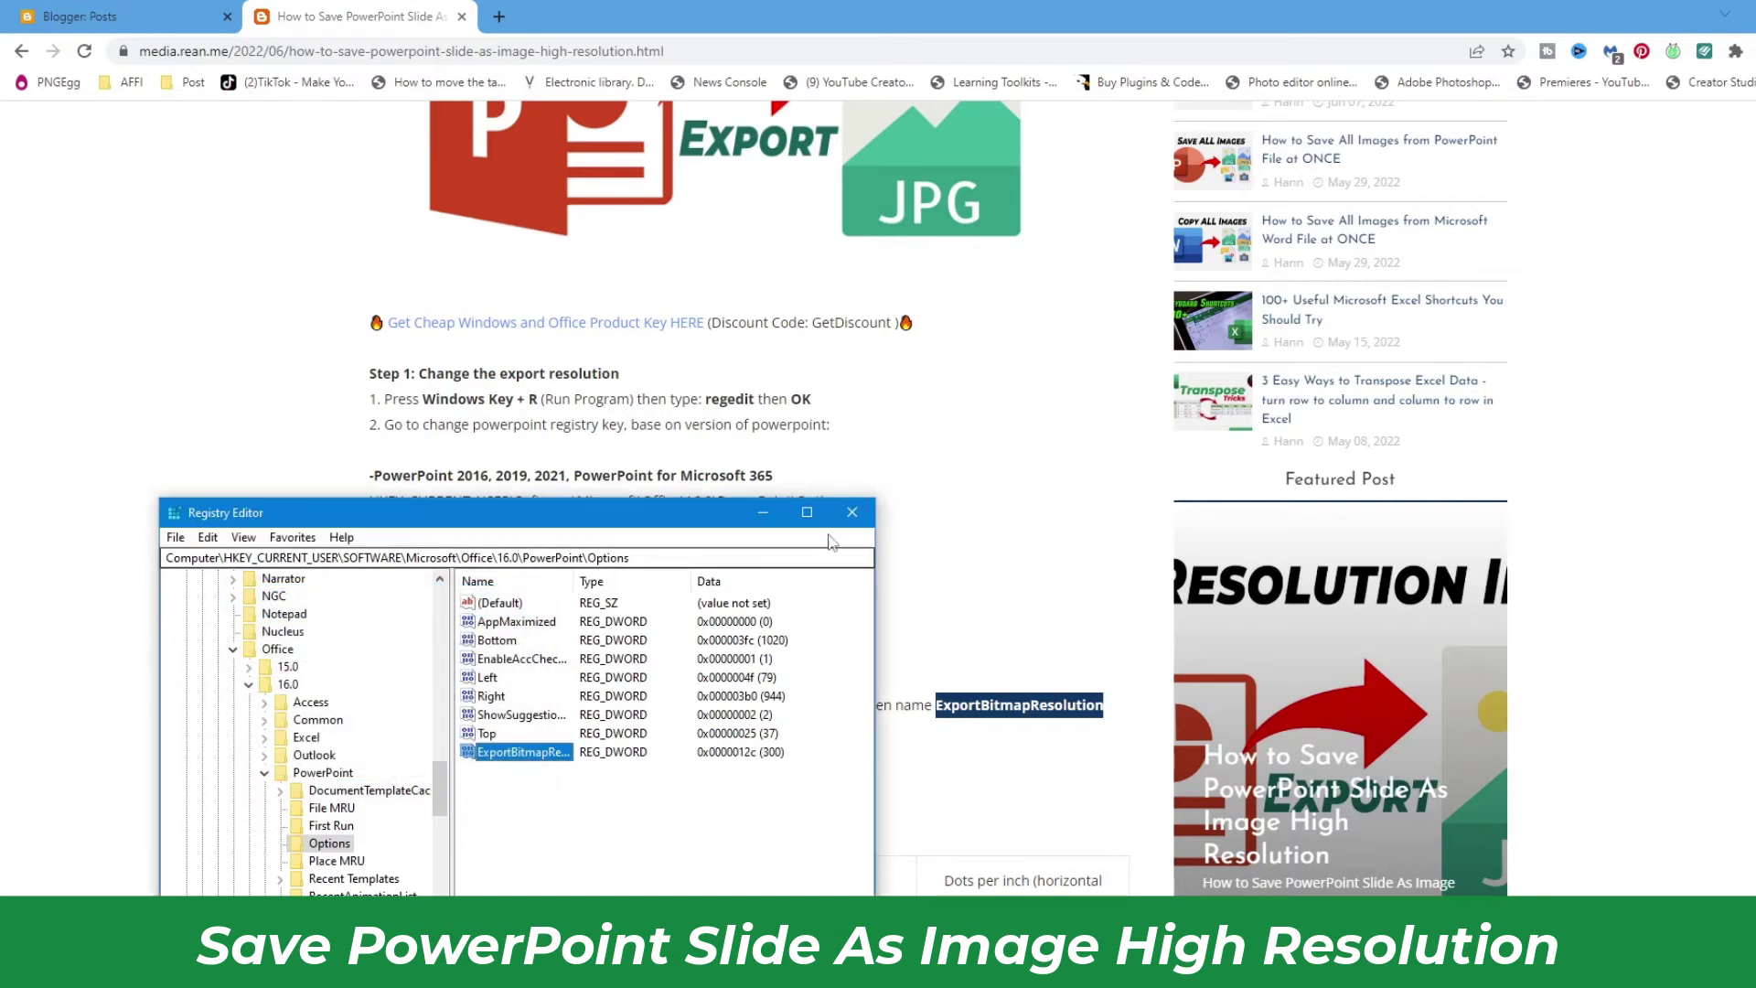
left_click(852, 512)
Scroll the article down to the table of decimal values with their pixel sizes and dpi
scroll(716, 799, "down", 8)
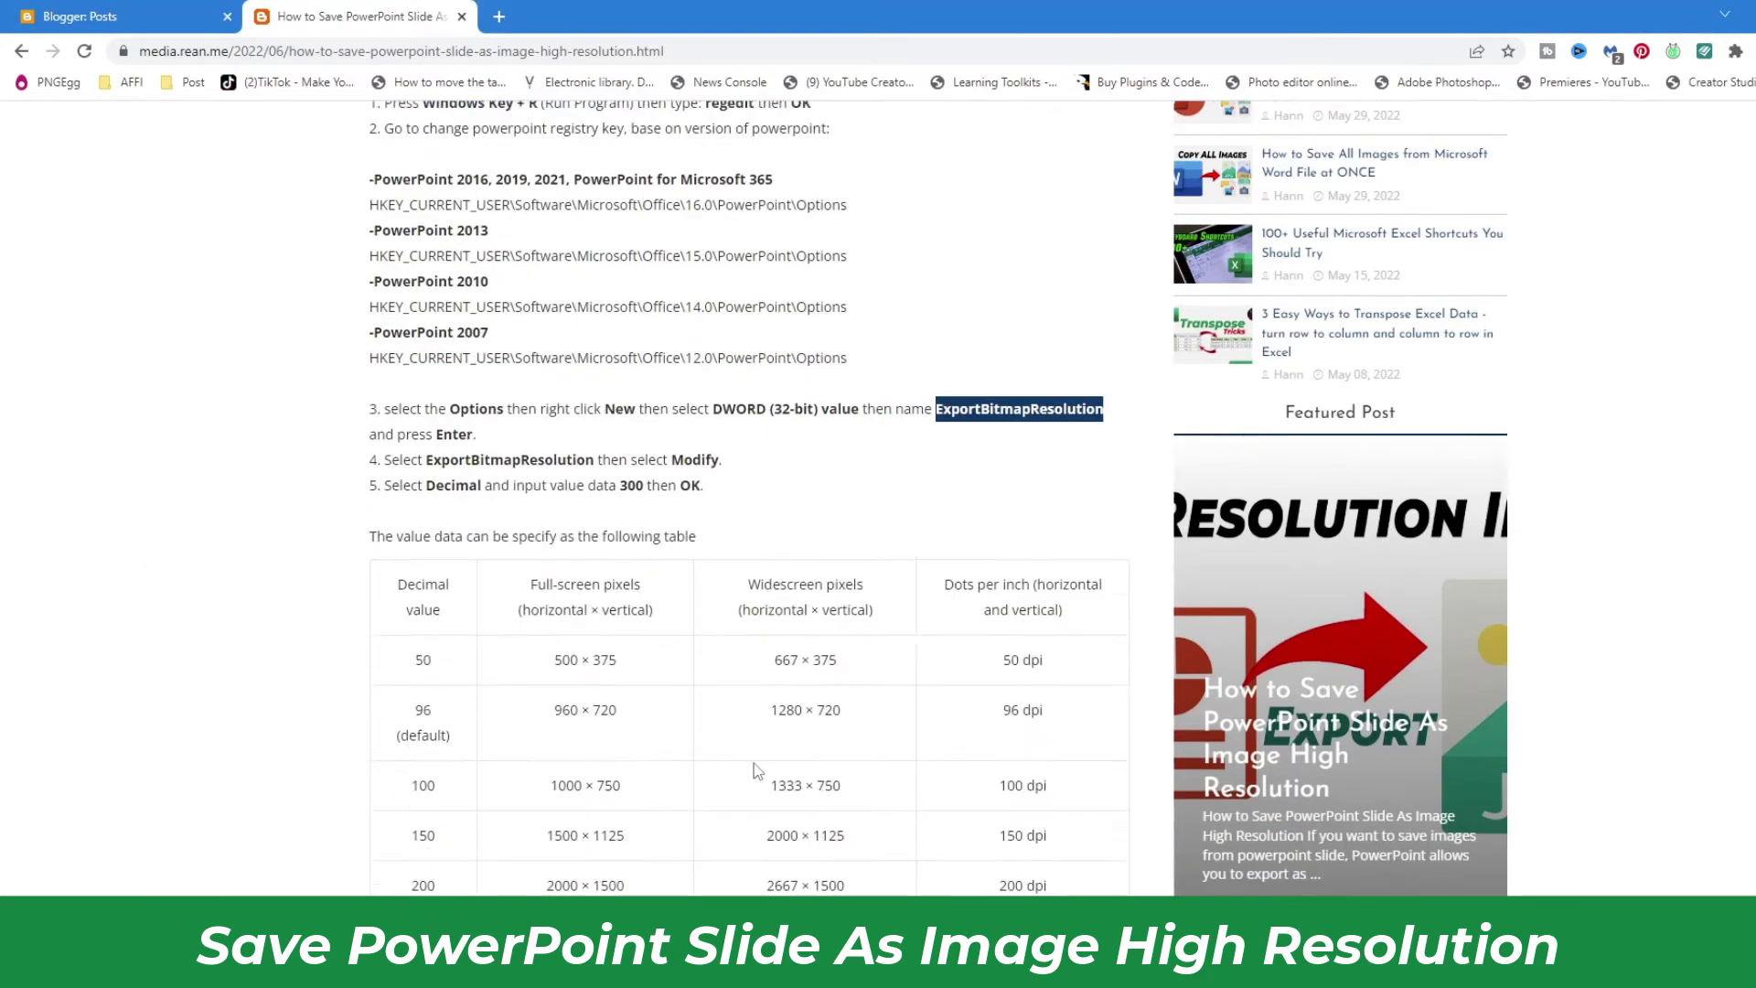
mouse_move(422, 512)
left_mouse_down()
mouse_move(430, 498)
mouse_move(427, 546)
left_mouse_up()
scroll(547, 743, "down", 2)
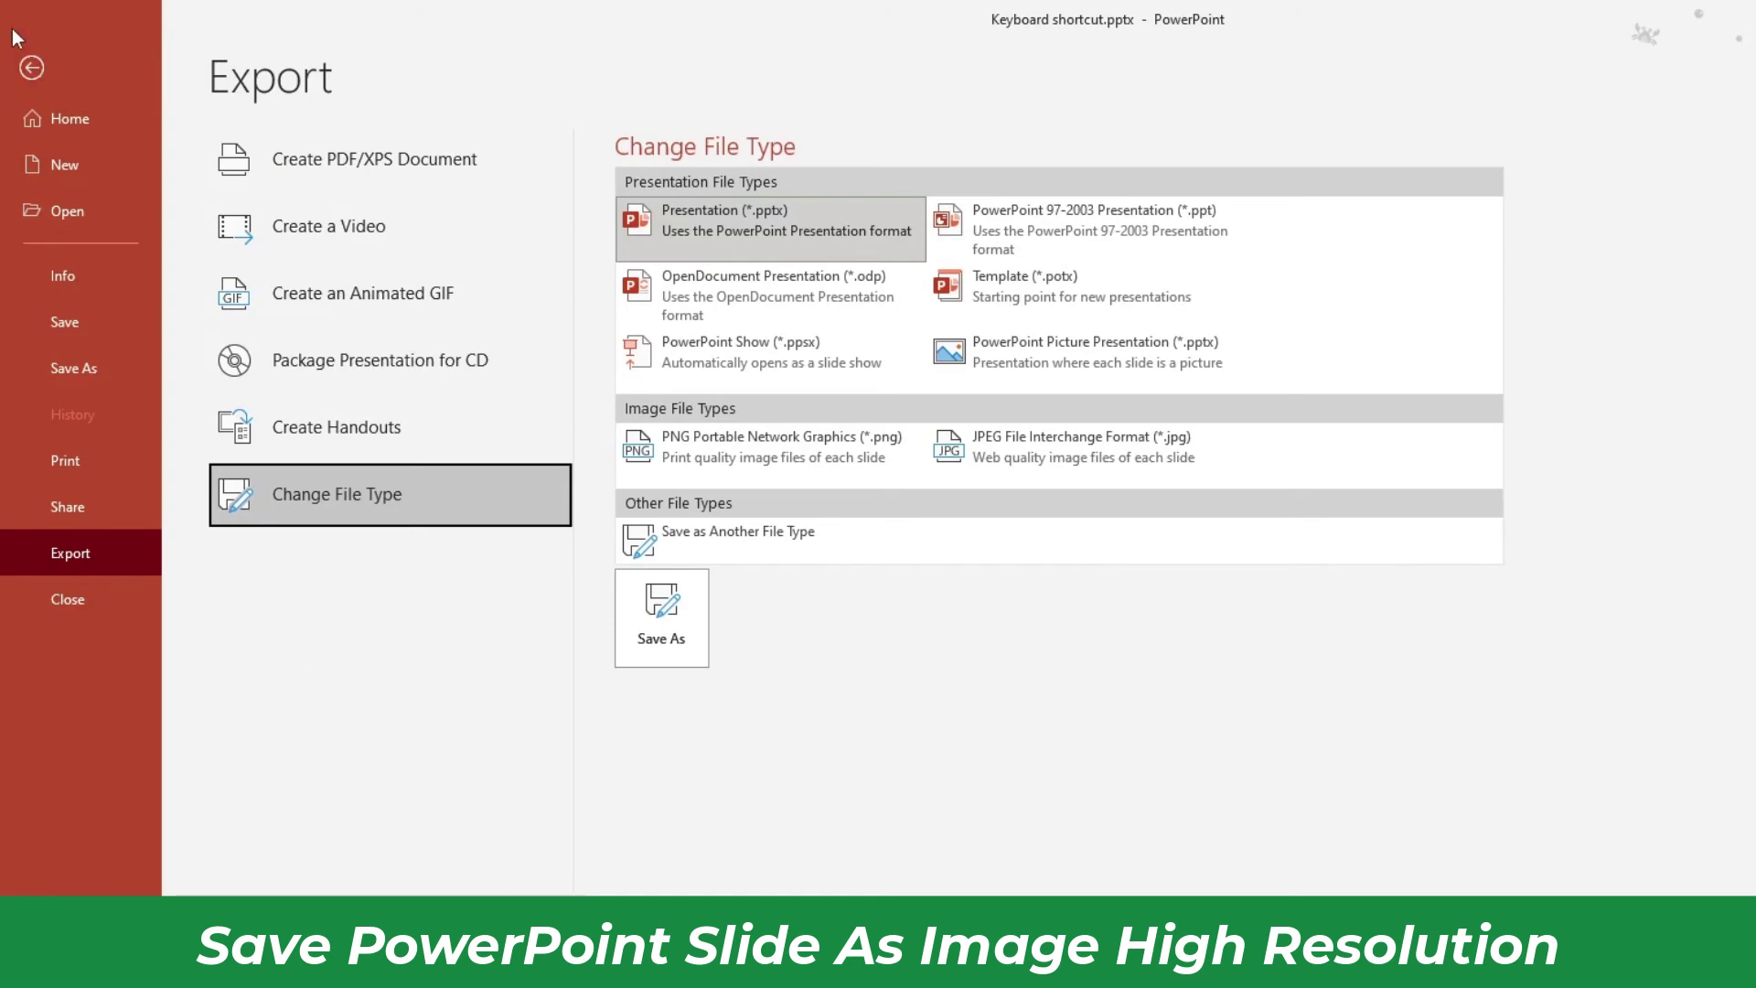
Choose JPEG as the Change File Type export format for Keyboard shortcut.pptx
left_click(33, 68)
left_click(40, 64)
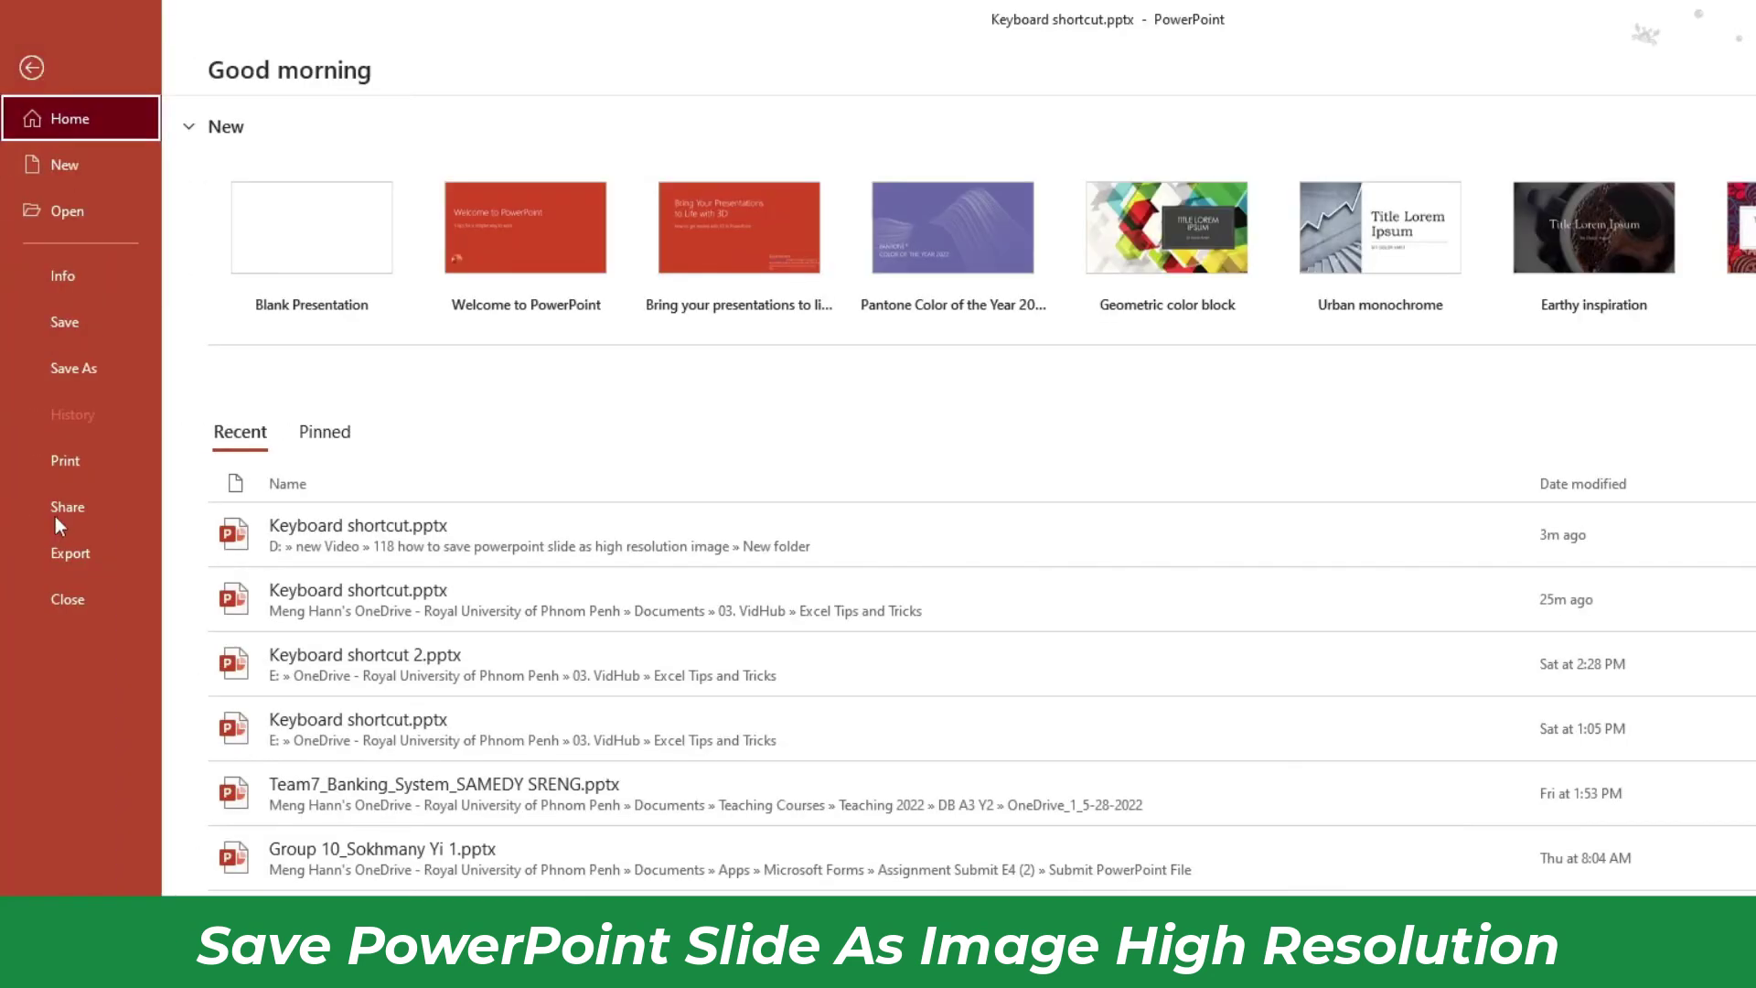
left_click(63, 565)
left_click(366, 494)
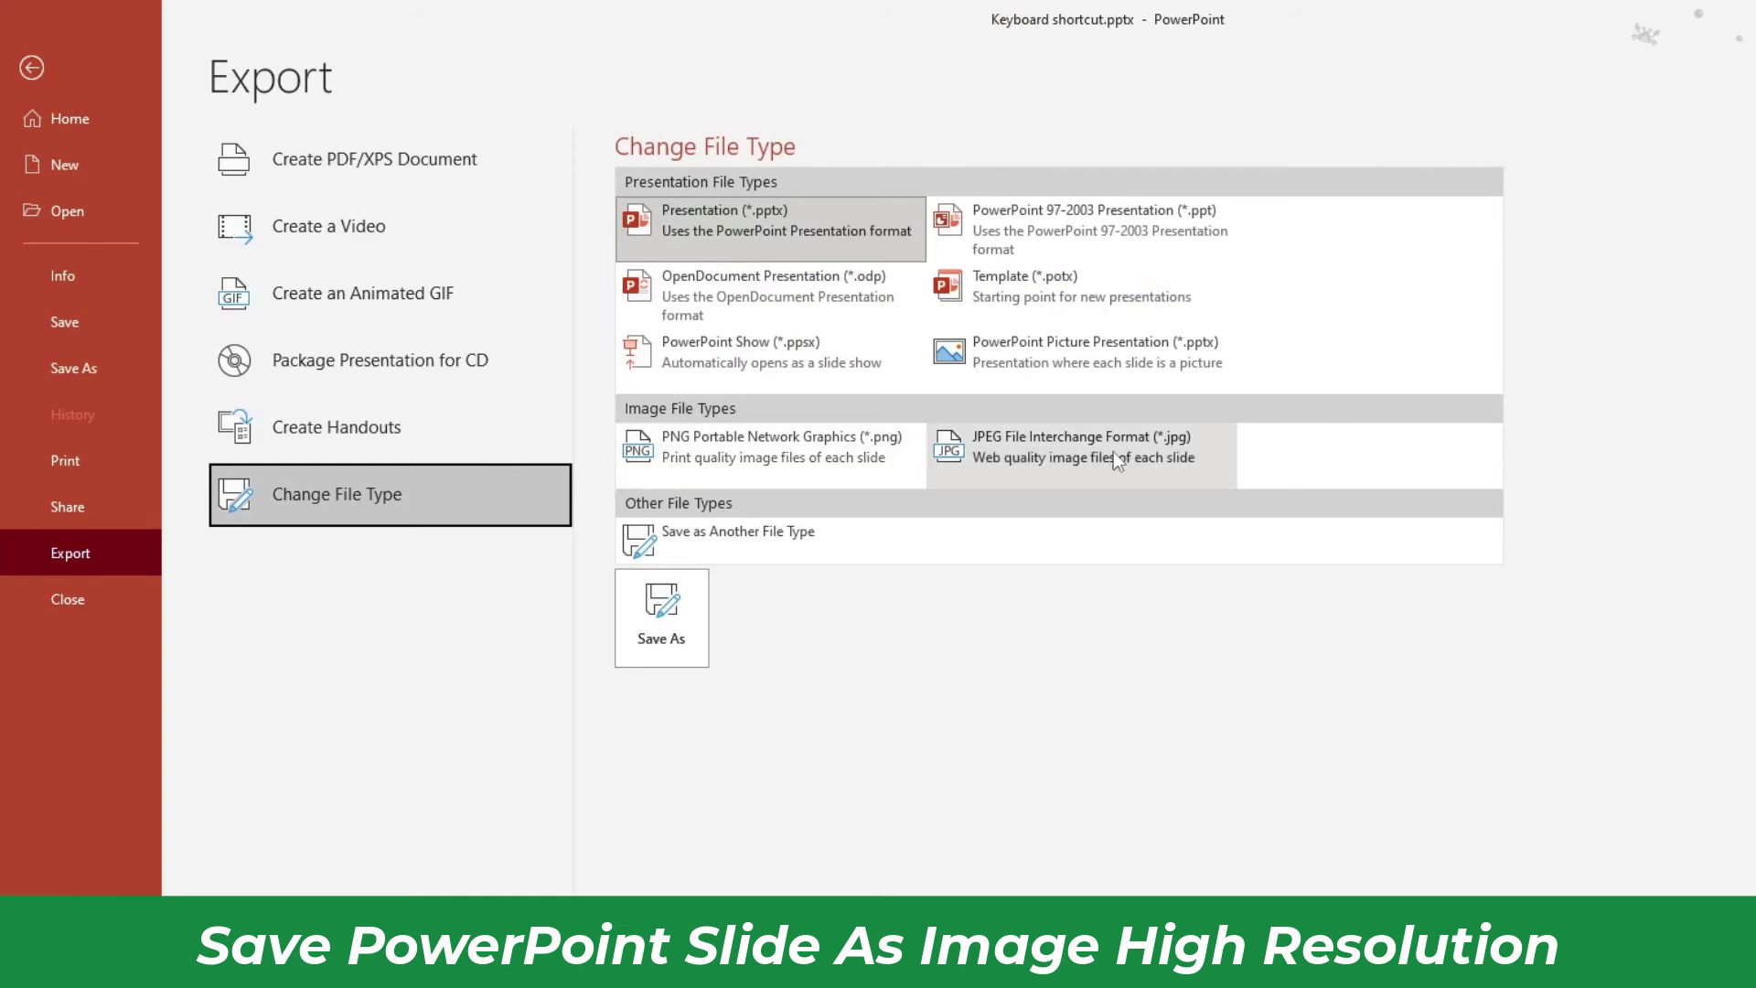
left_click(1029, 459)
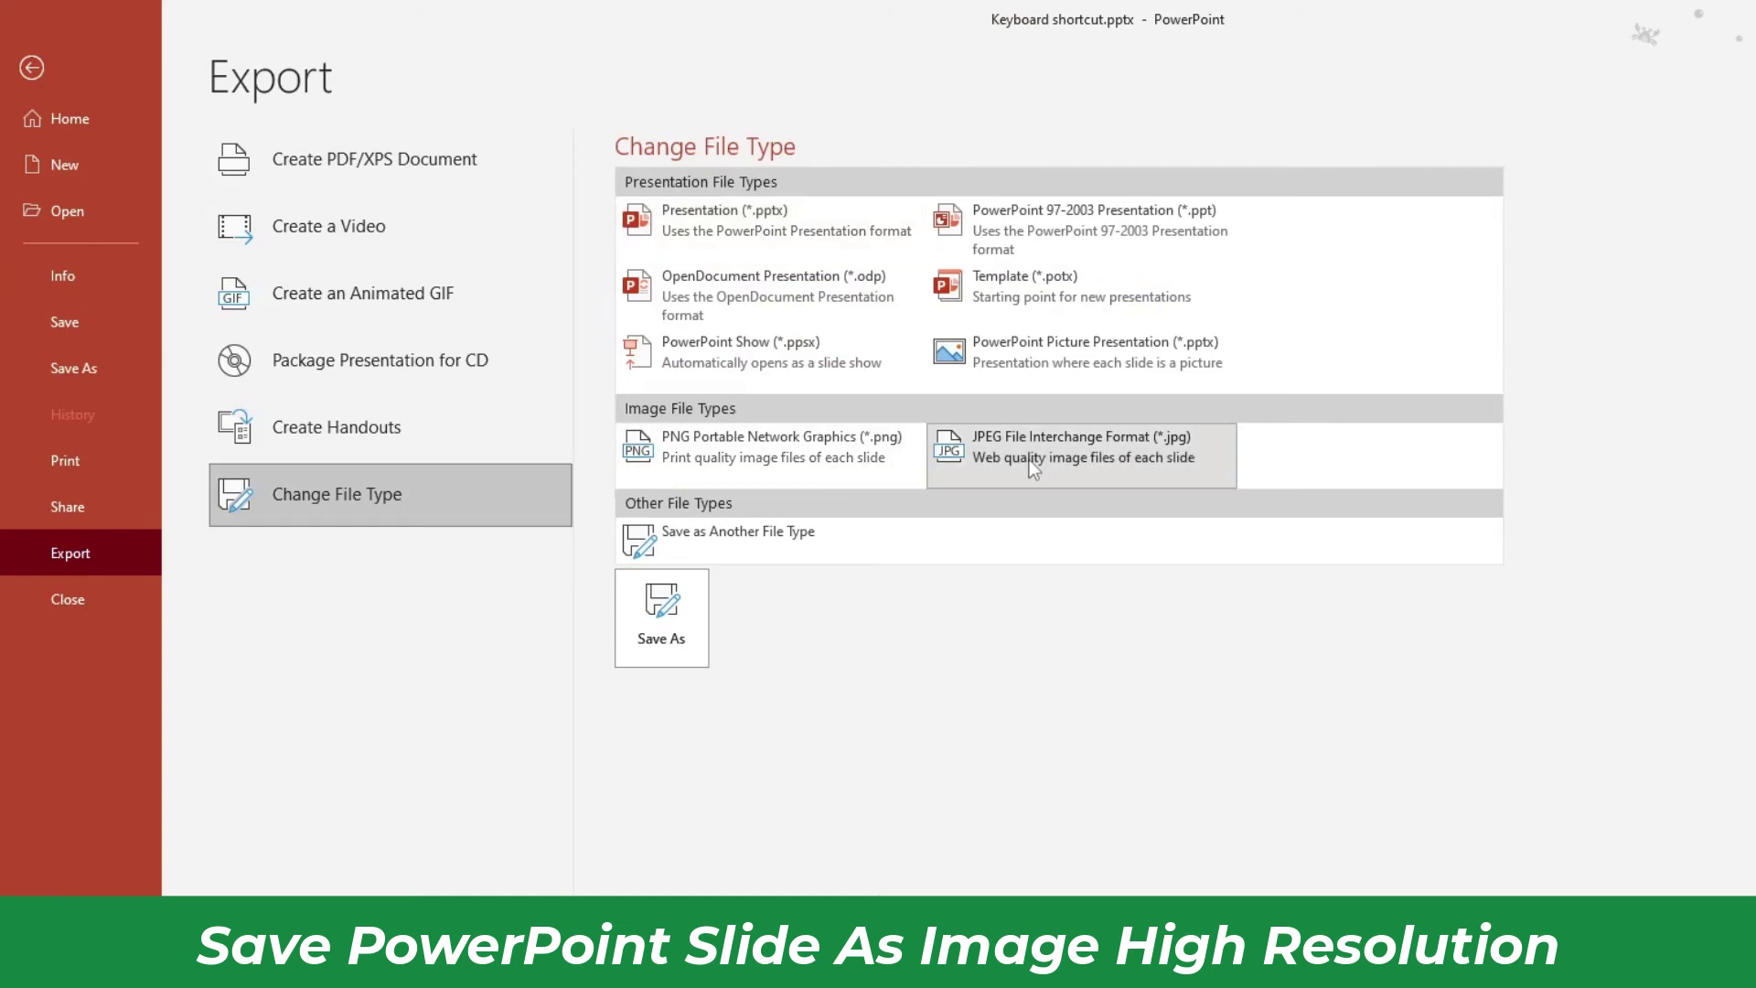
Save the JPEG export into New folder, exporting All Slides
left_click(666, 624)
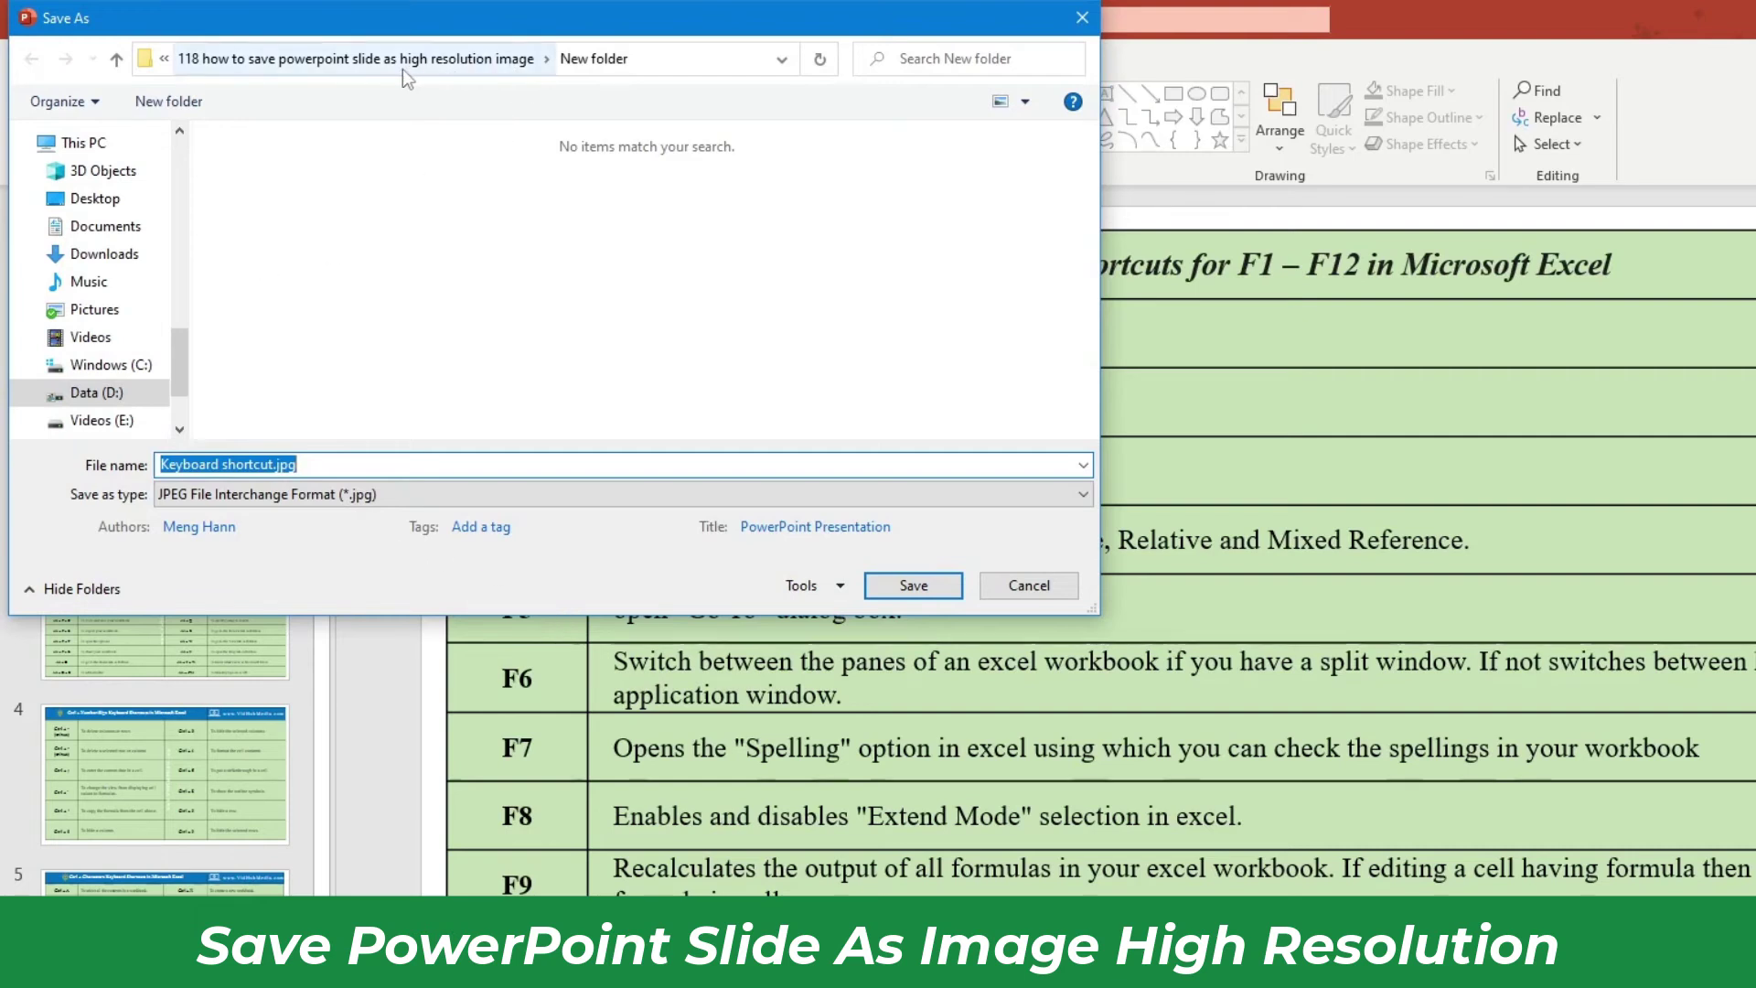
left_click(439, 59)
double_click(271, 240)
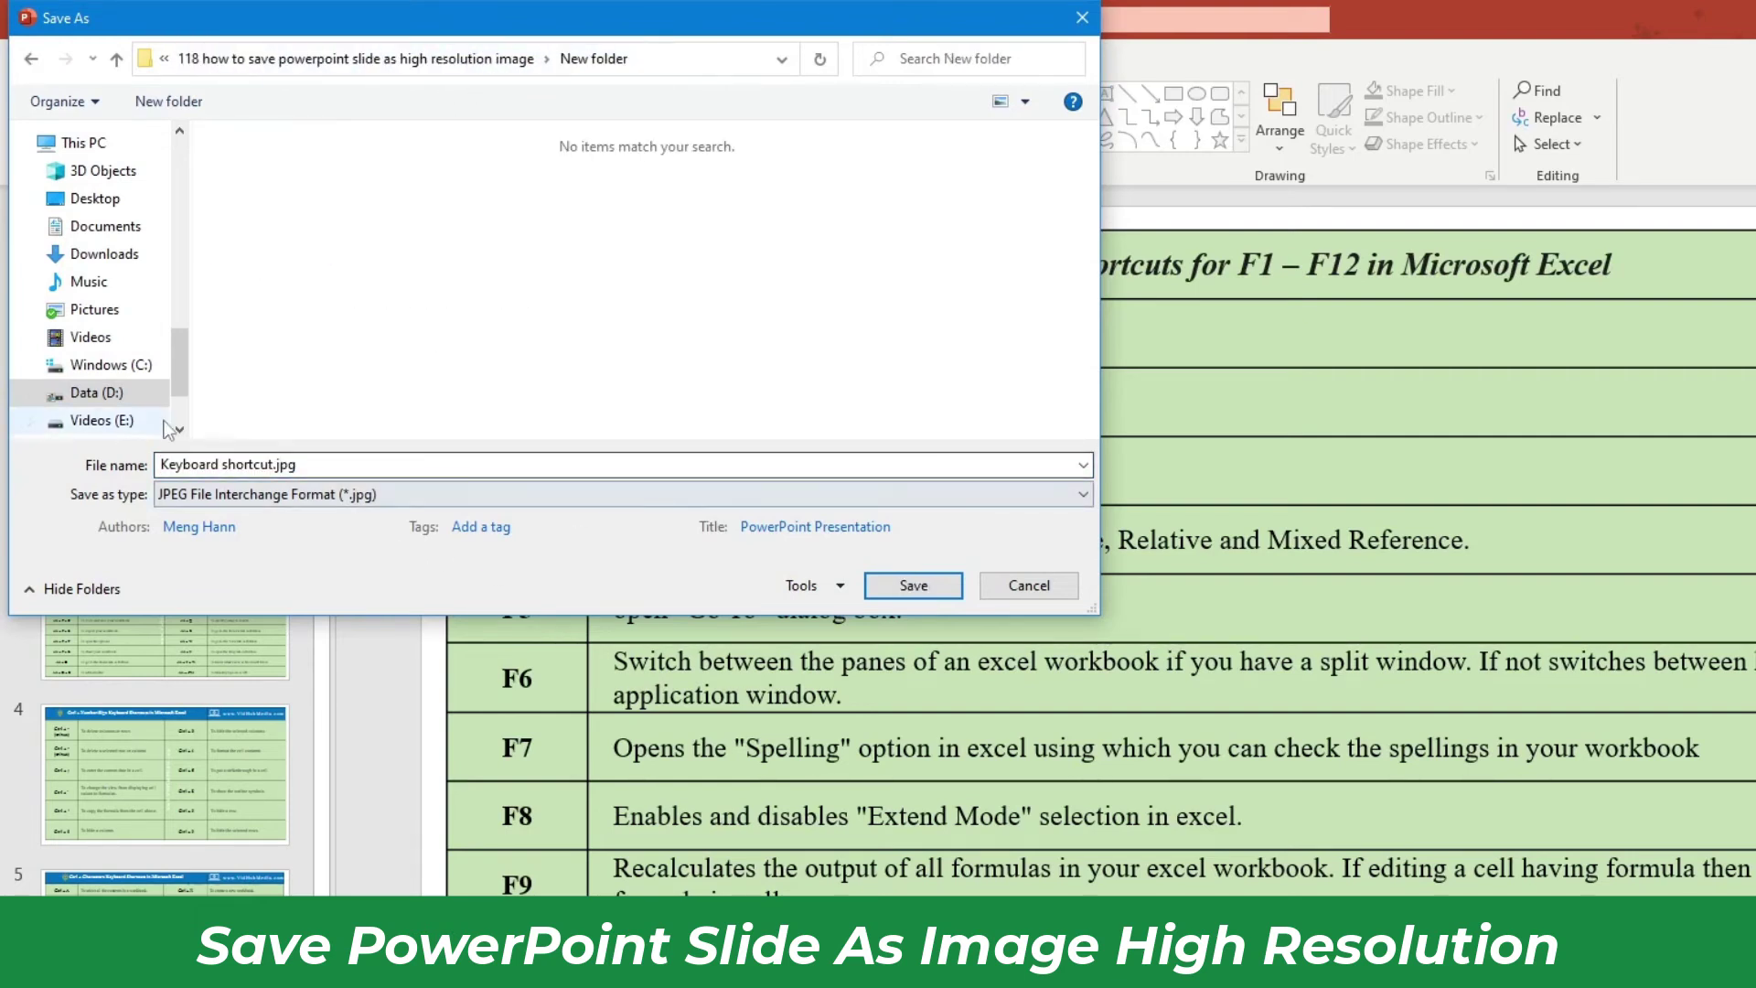
left_click(913, 585)
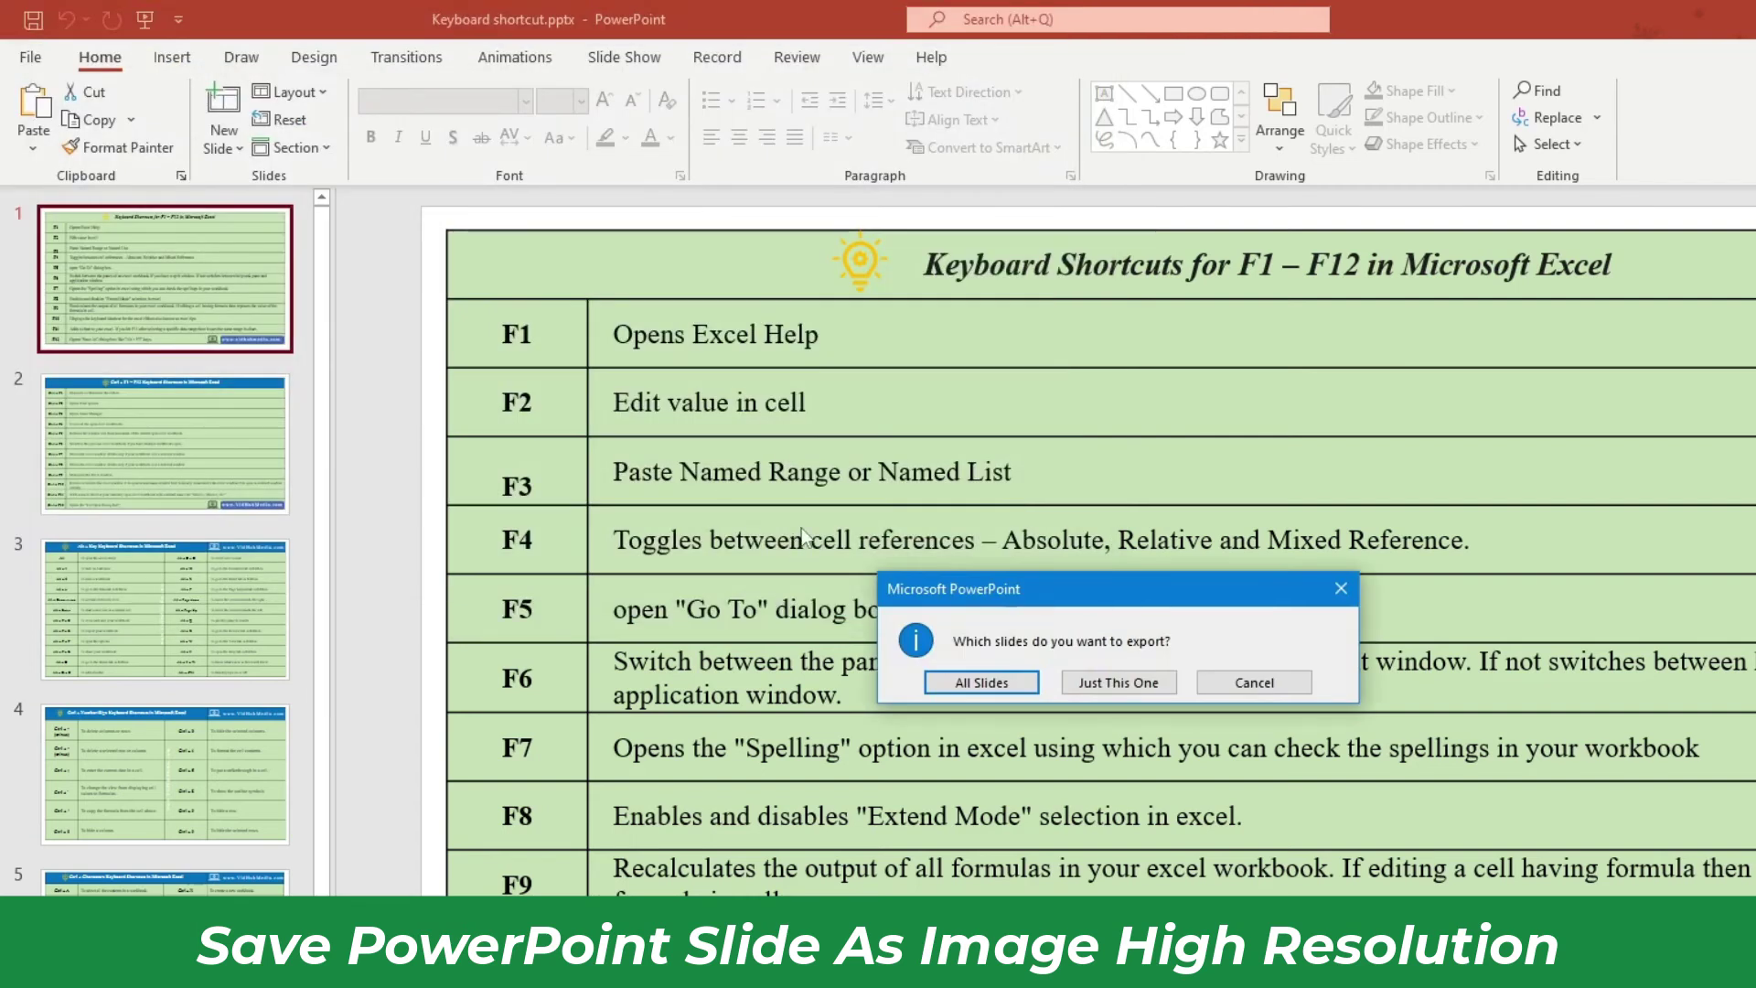
left_click_drag(1022, 596, 503, 524)
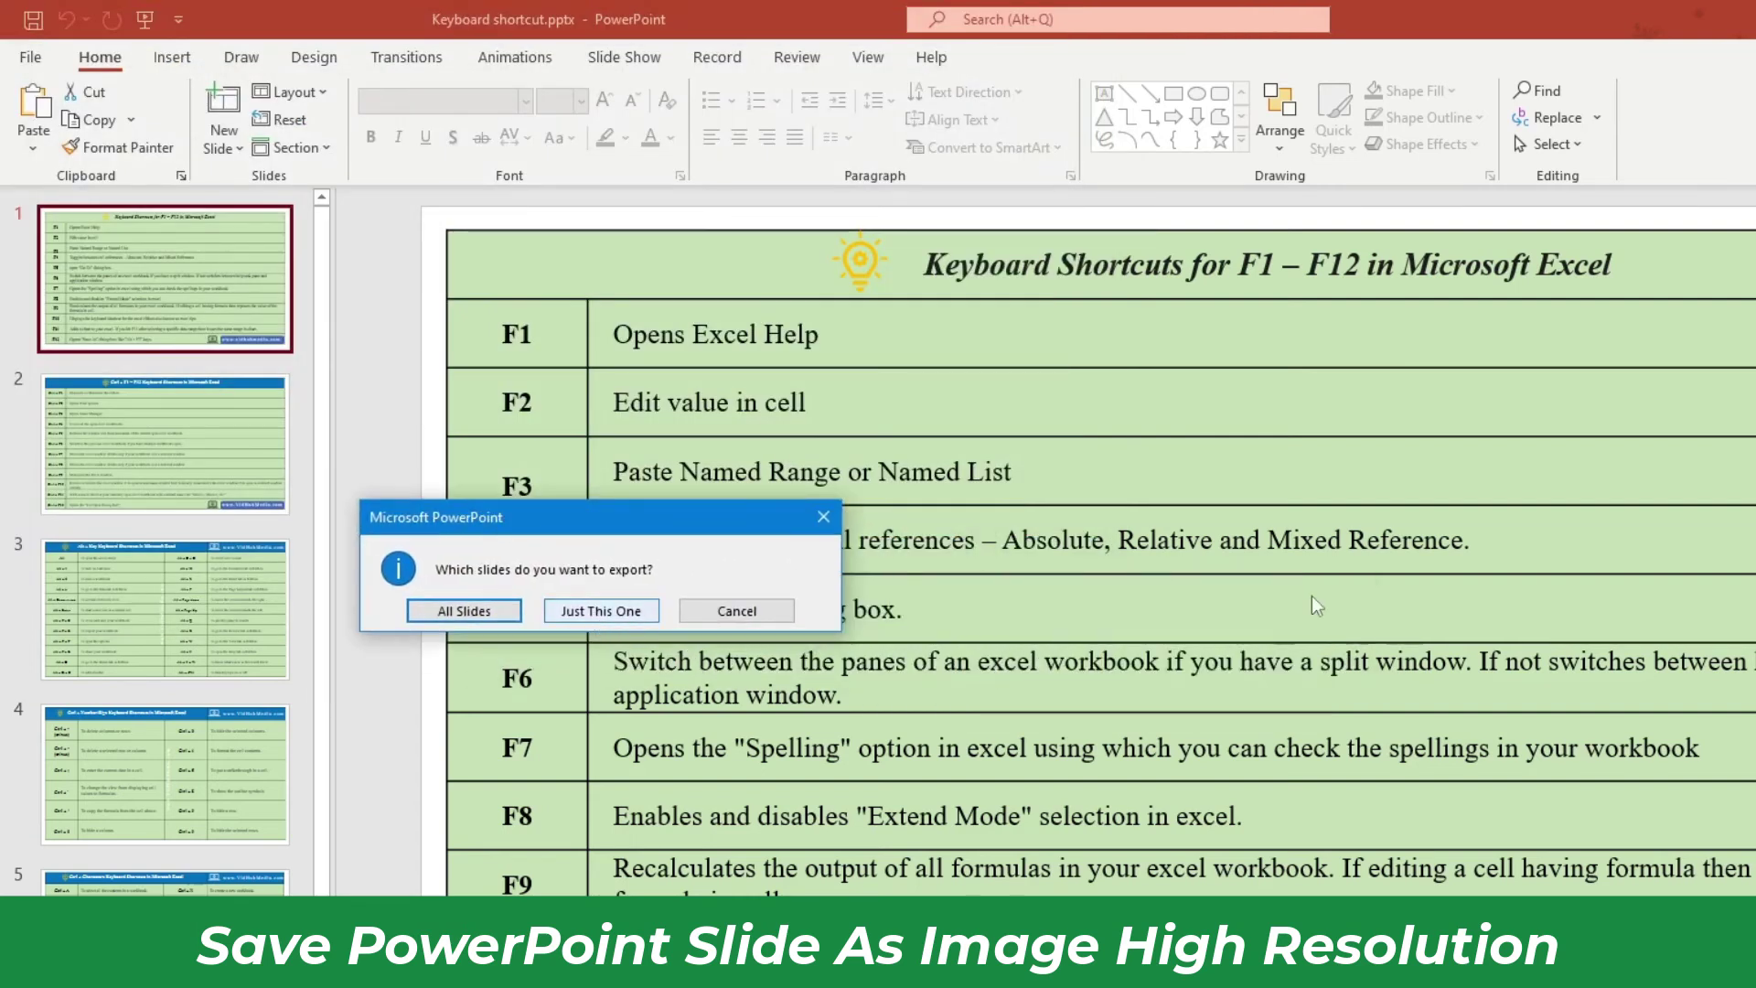
left_click(462, 612)
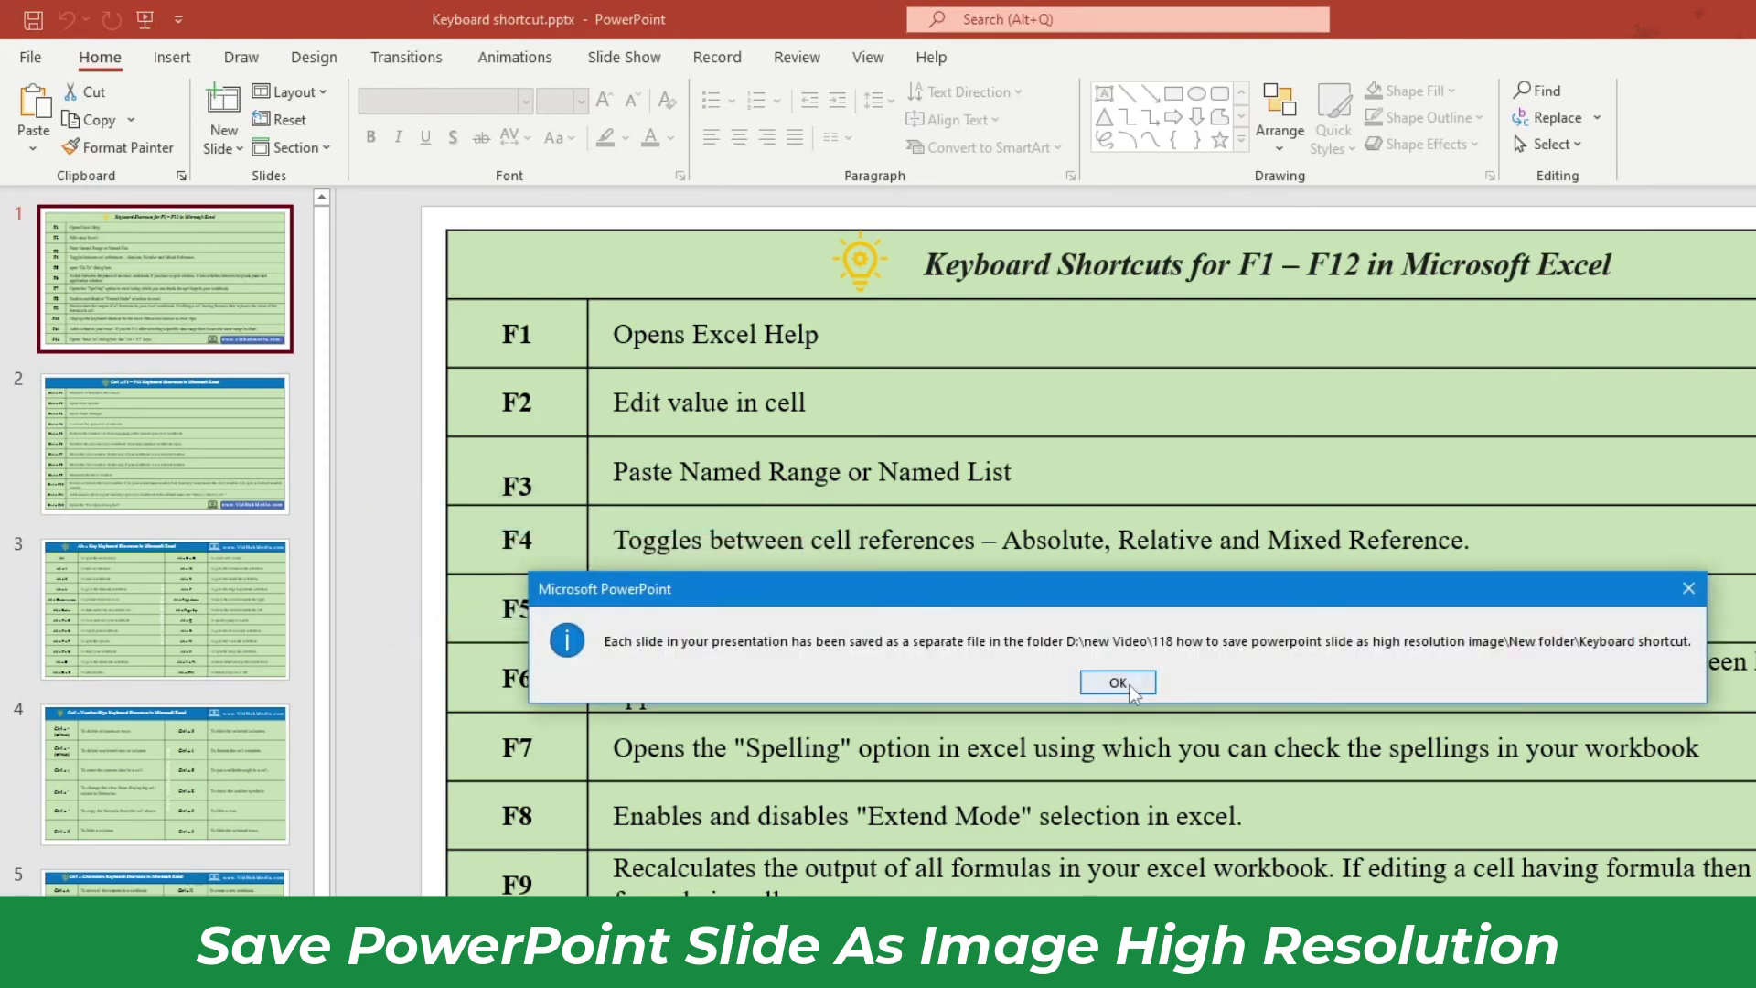
left_click(1131, 688)
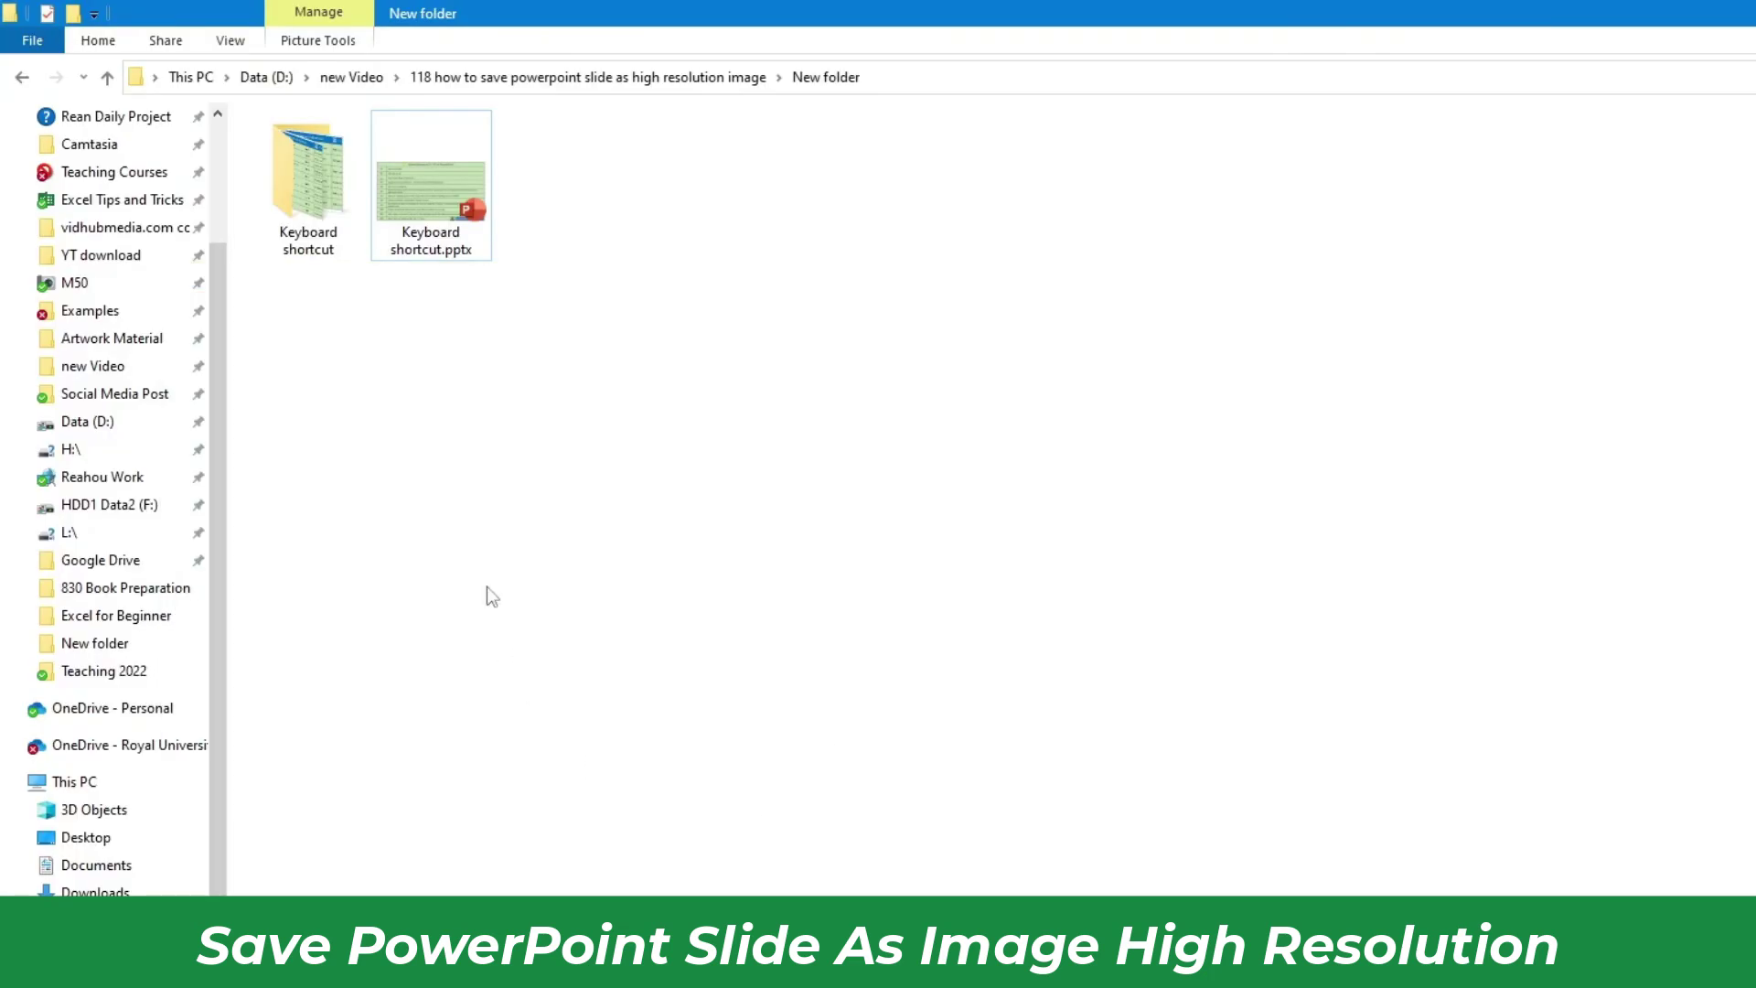
Open the Keyboard shortcut folder and view Slide1.JPG's Details properties
double_click(326, 192)
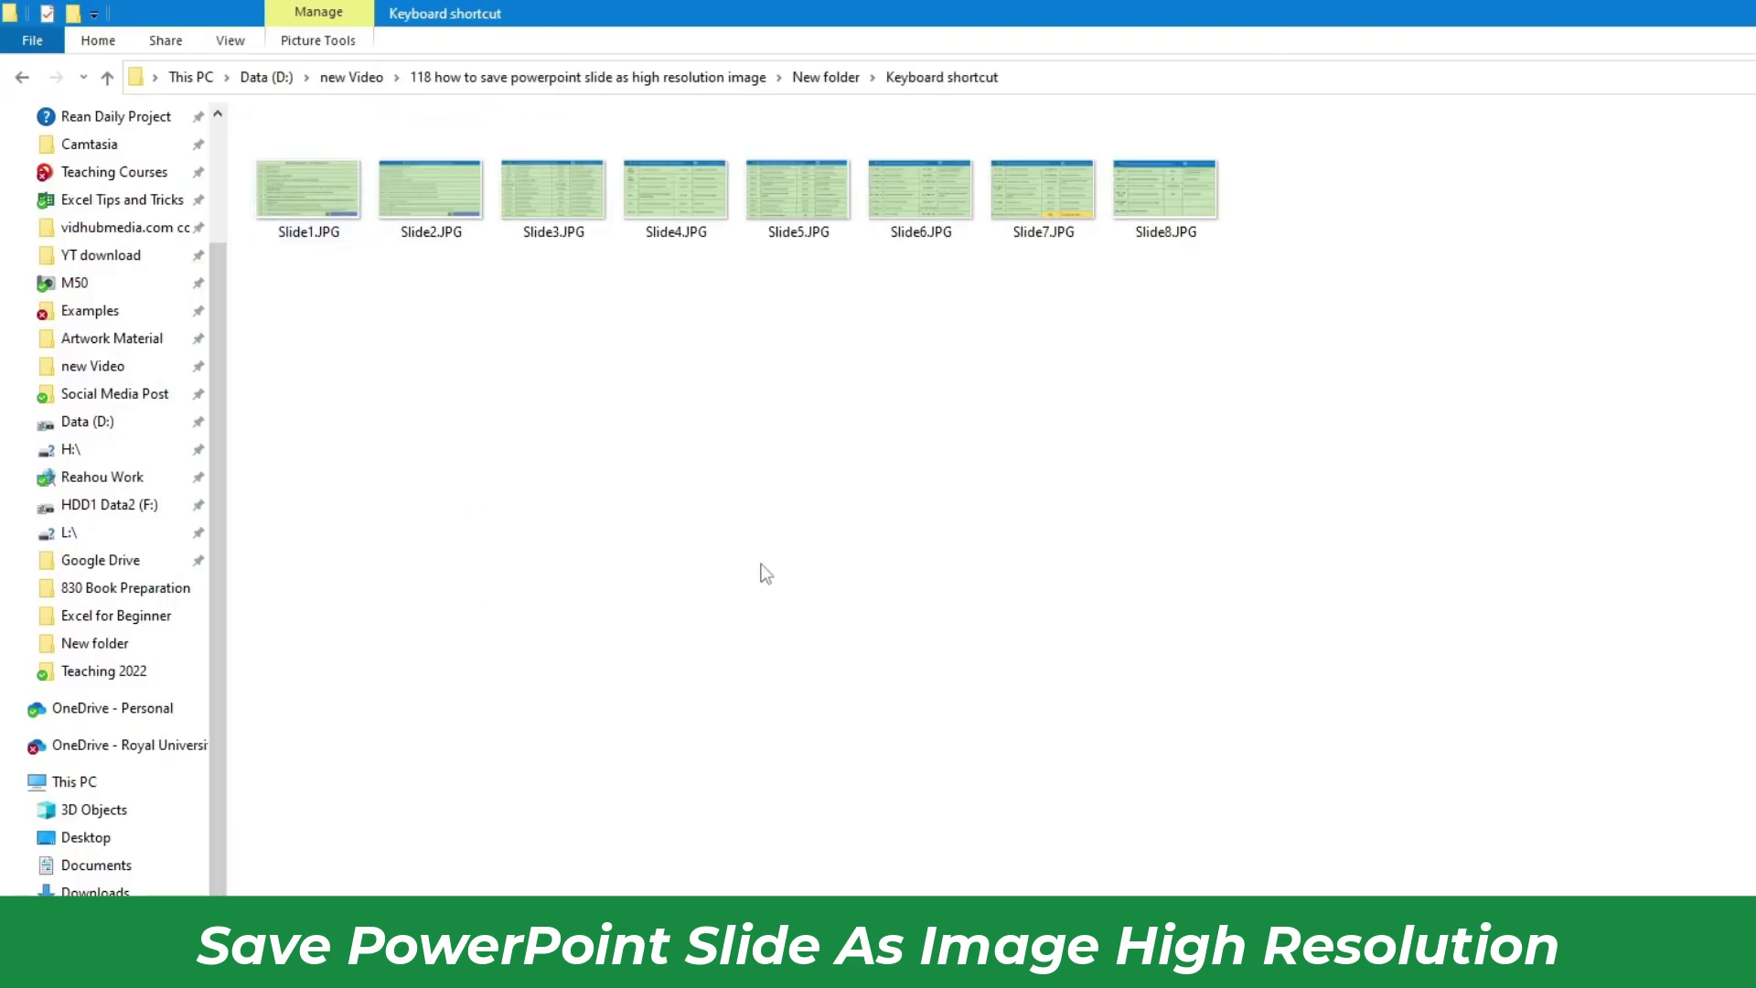
left_click(306, 224)
right_click(307, 224)
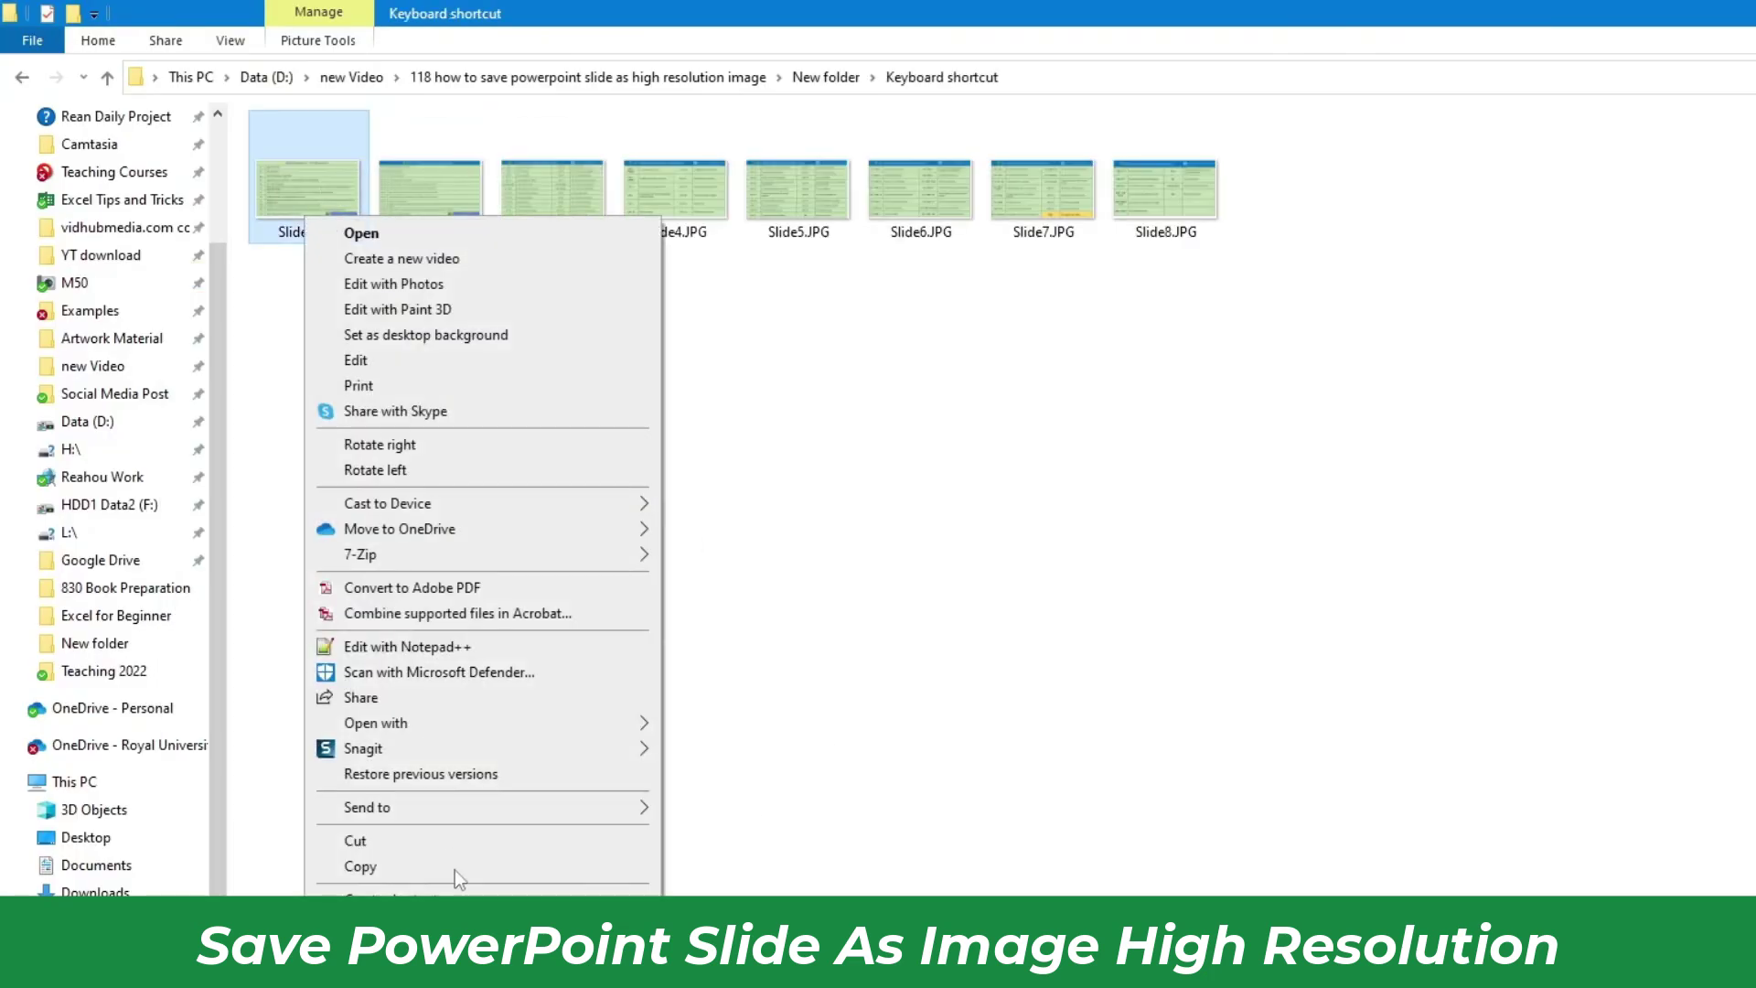
key("r")
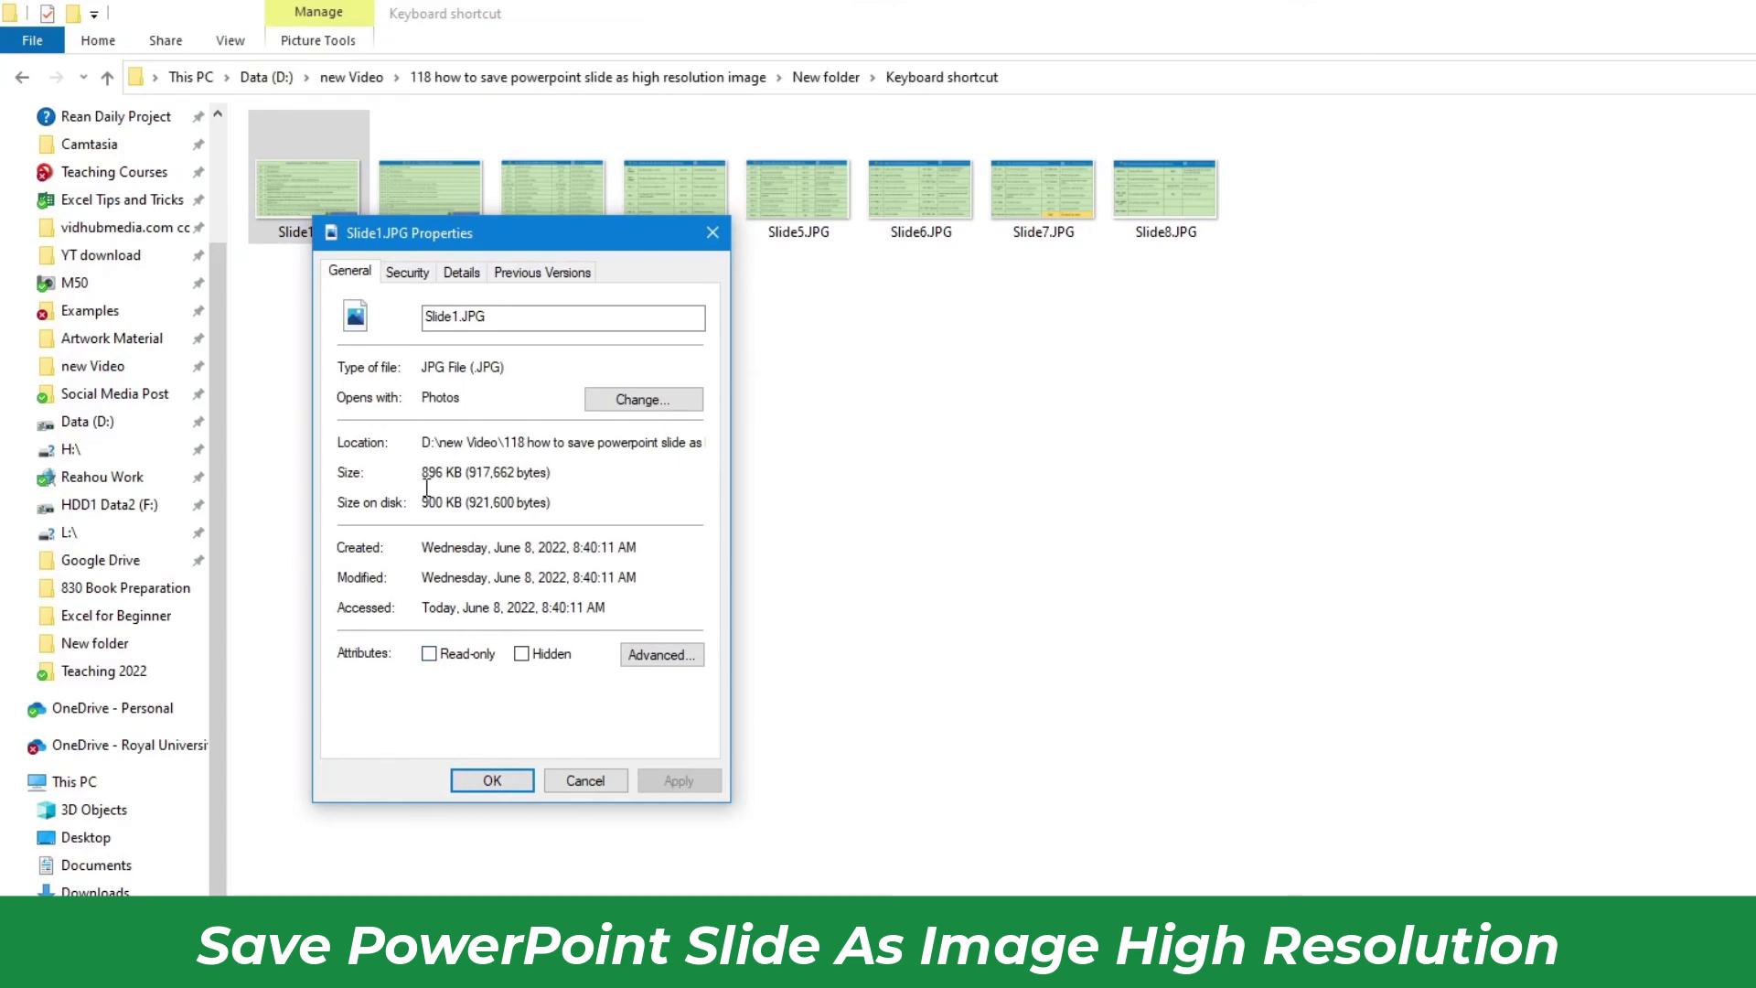
left_click(461, 272)
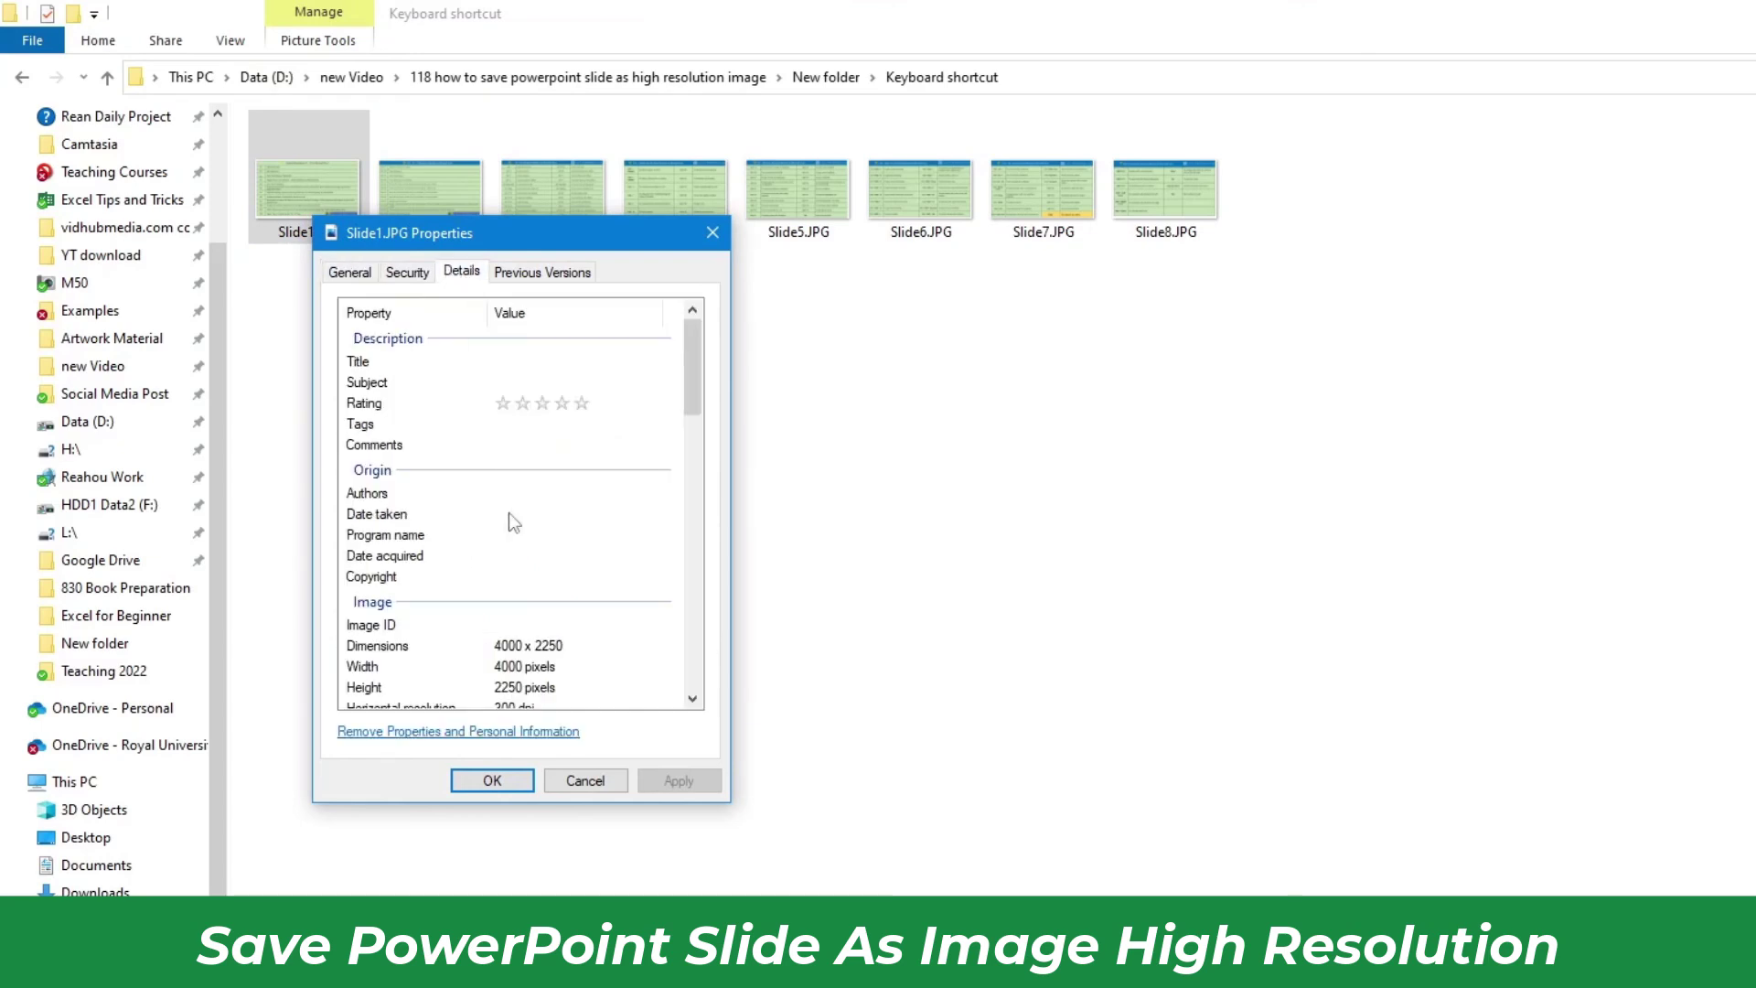
Verify Slide1.JPG is 4000 x 2250 pixels at 300 dpi, then open it in Photos
left_click(528, 633)
left_click(530, 646)
scroll(663, 649, "down", 2)
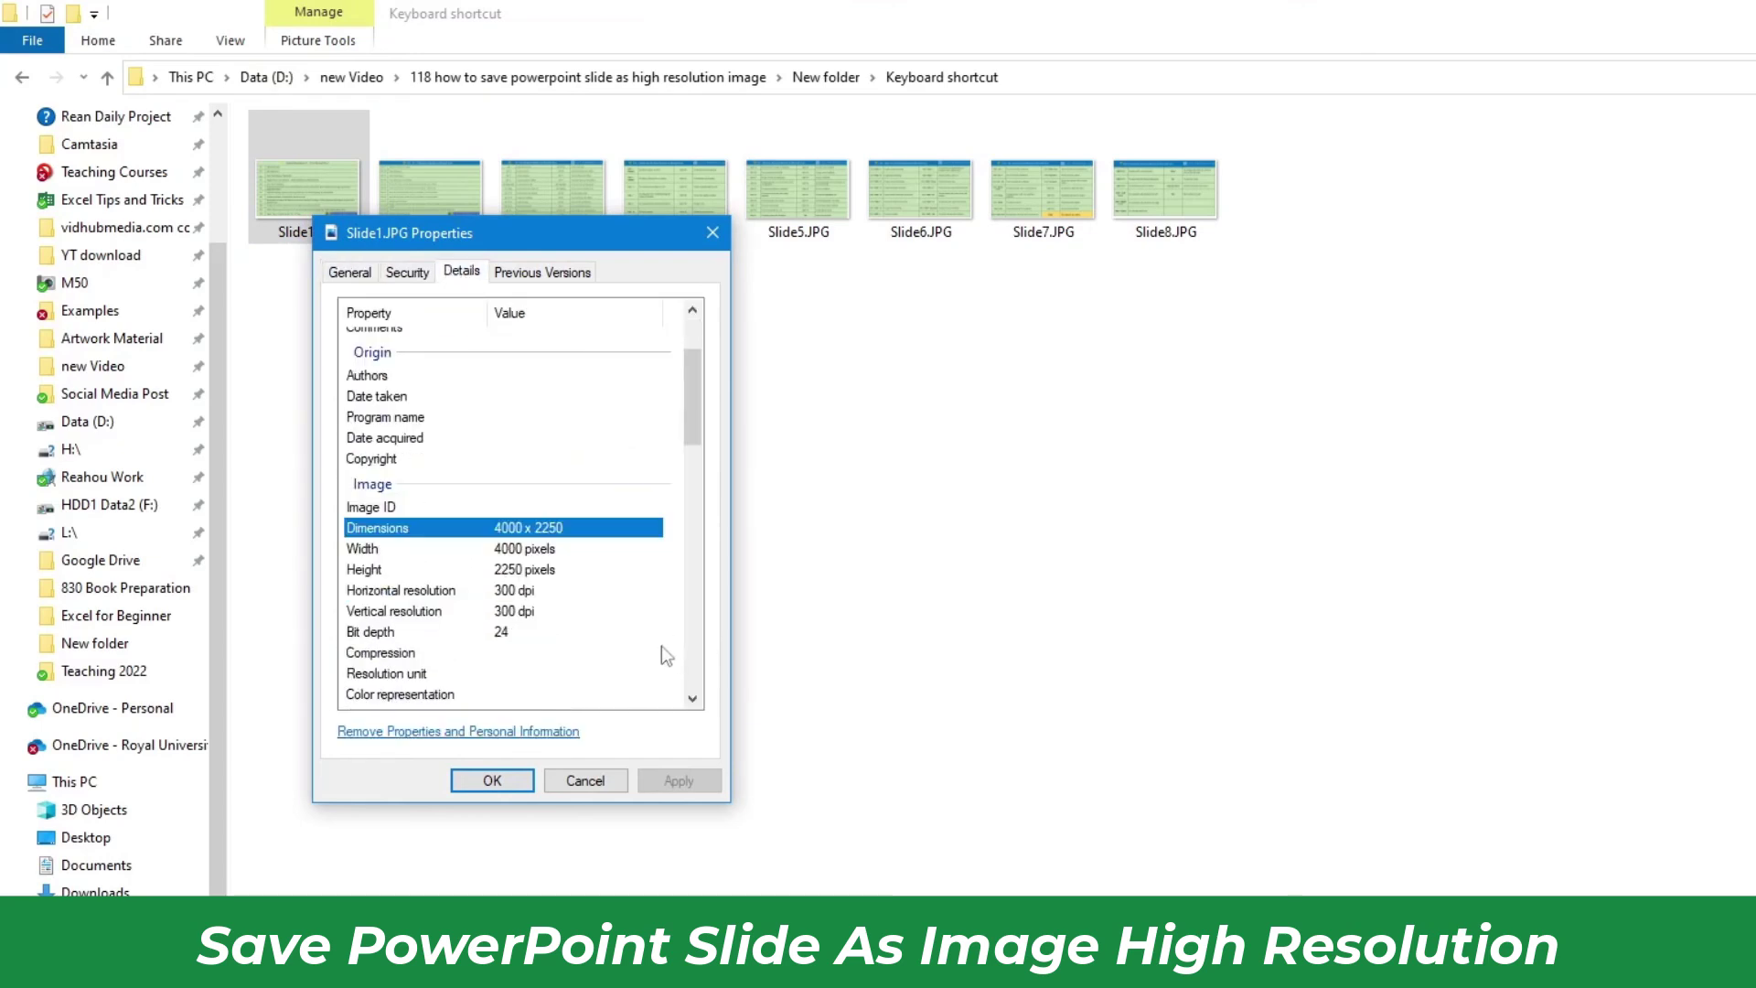
left_click(537, 569)
left_click(526, 591)
left_click(529, 569)
left_click(524, 548)
key("Up")
key("Up")
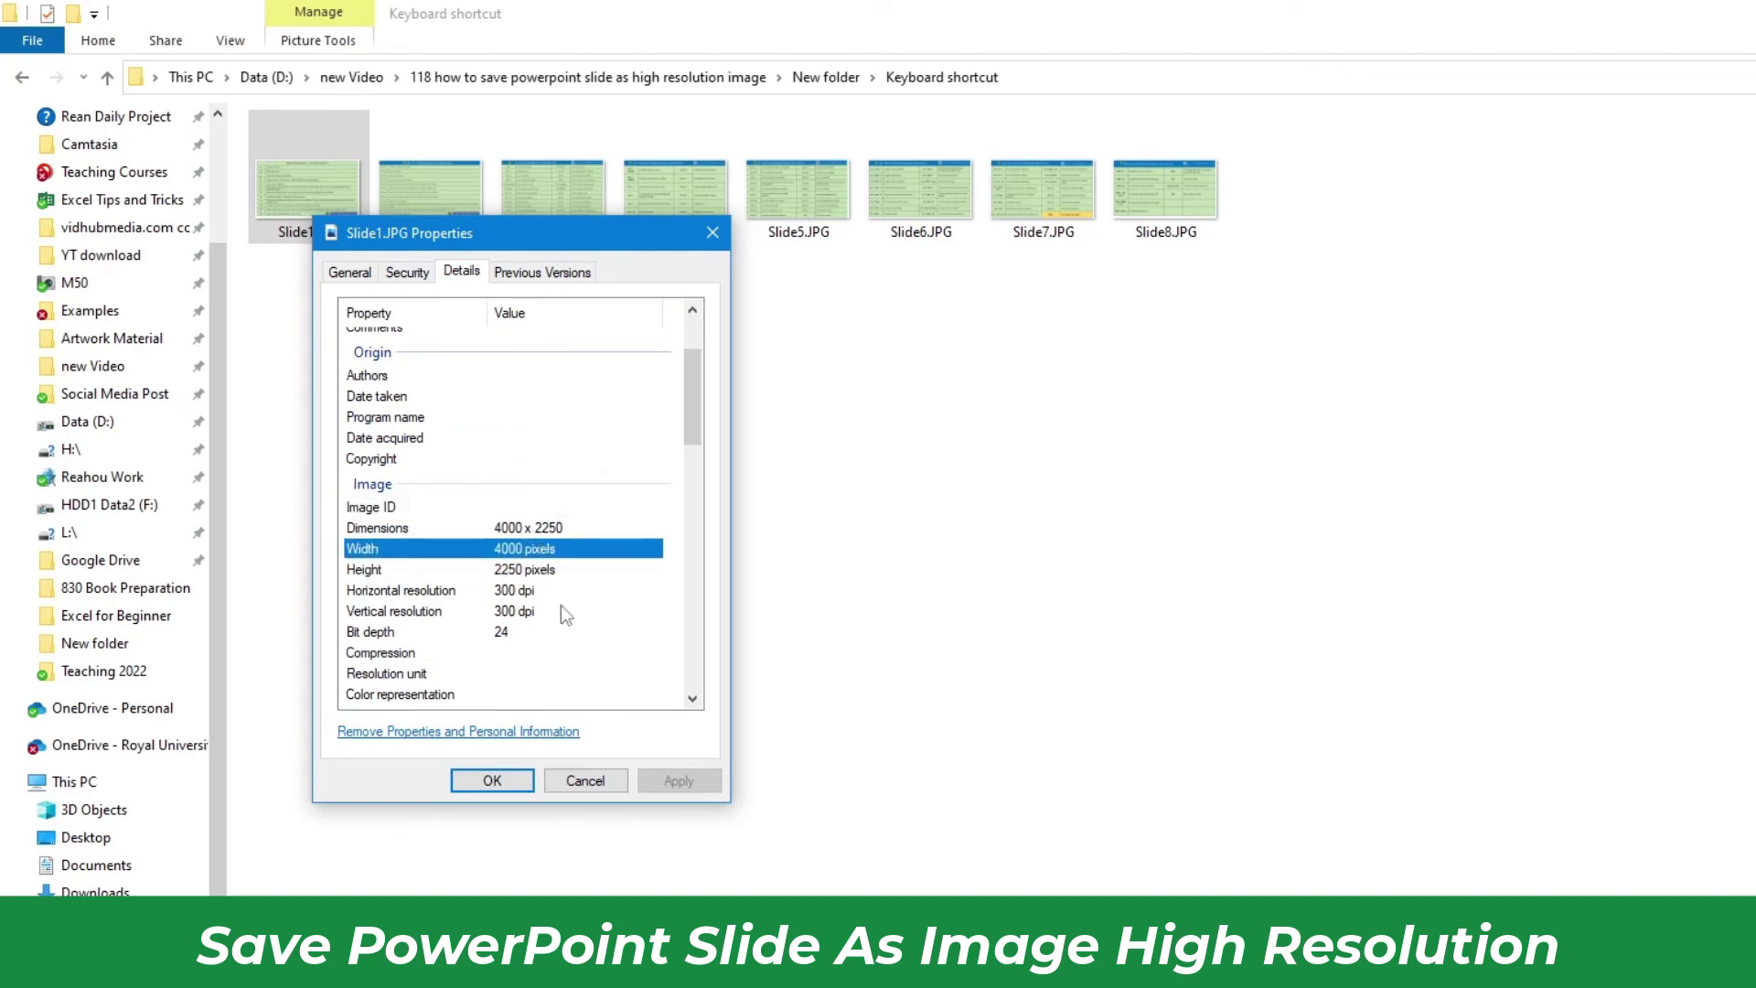
left_click(586, 780)
double_click(308, 189)
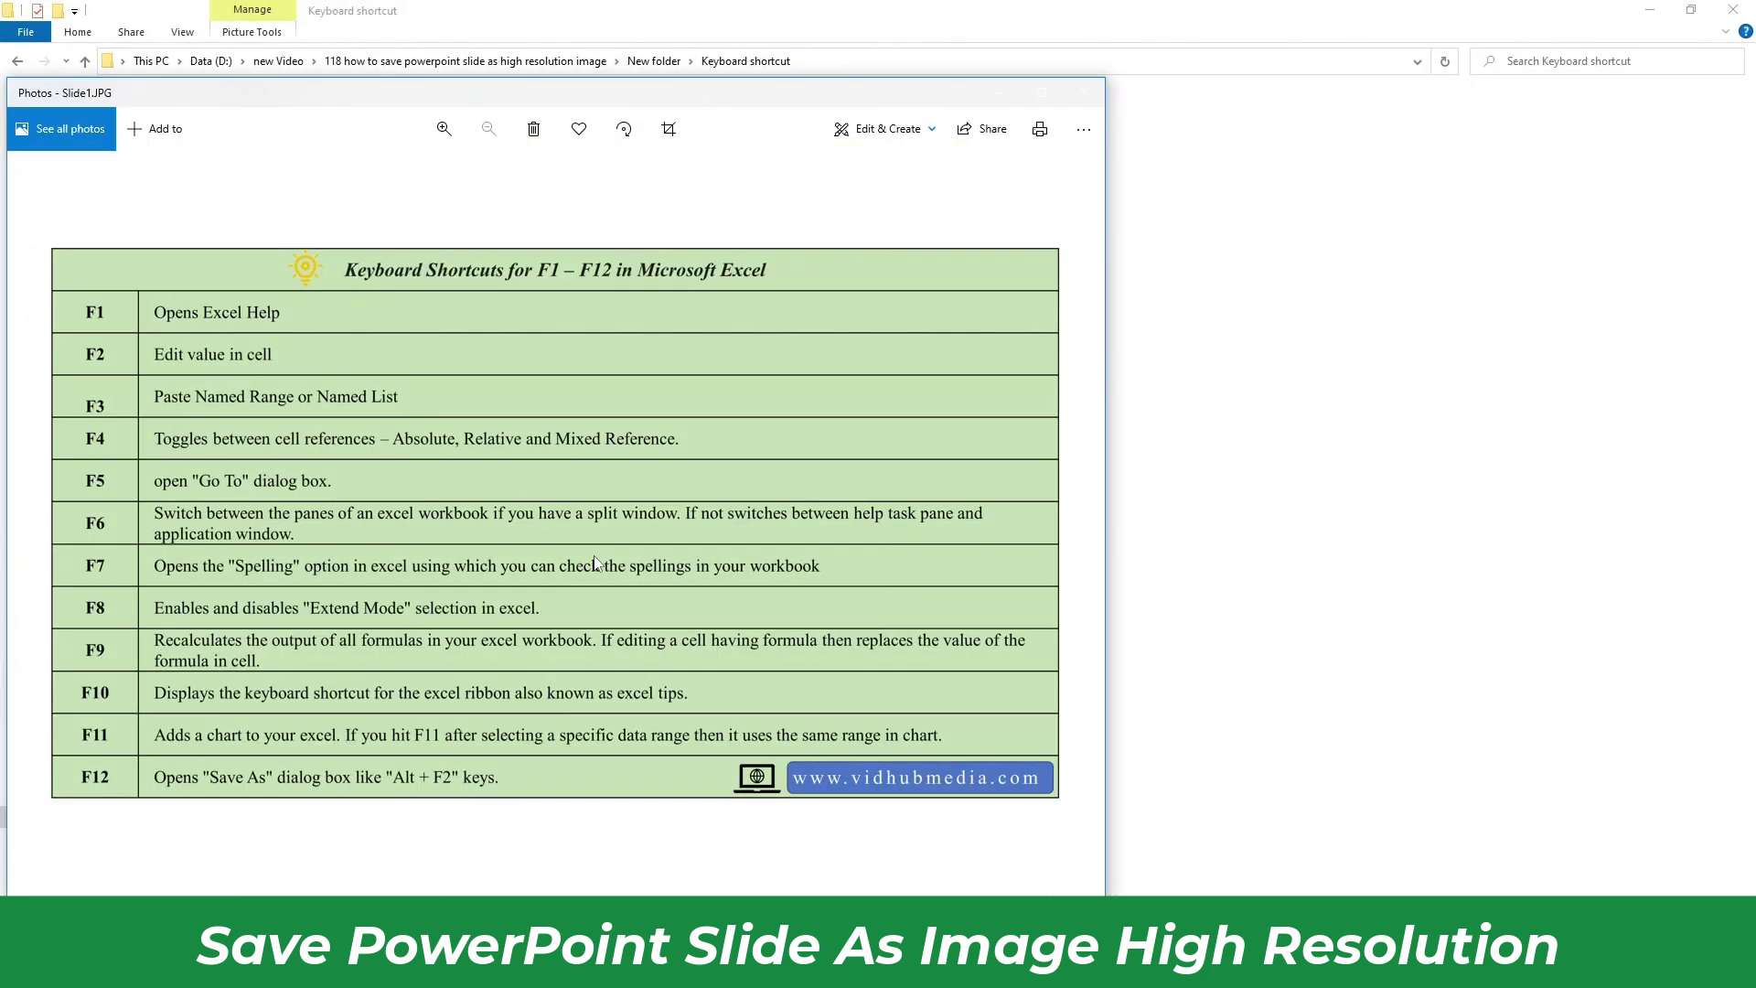
Maximize Photos, page forward to Slide5.JPG, then close the viewer
left_click(1038, 94)
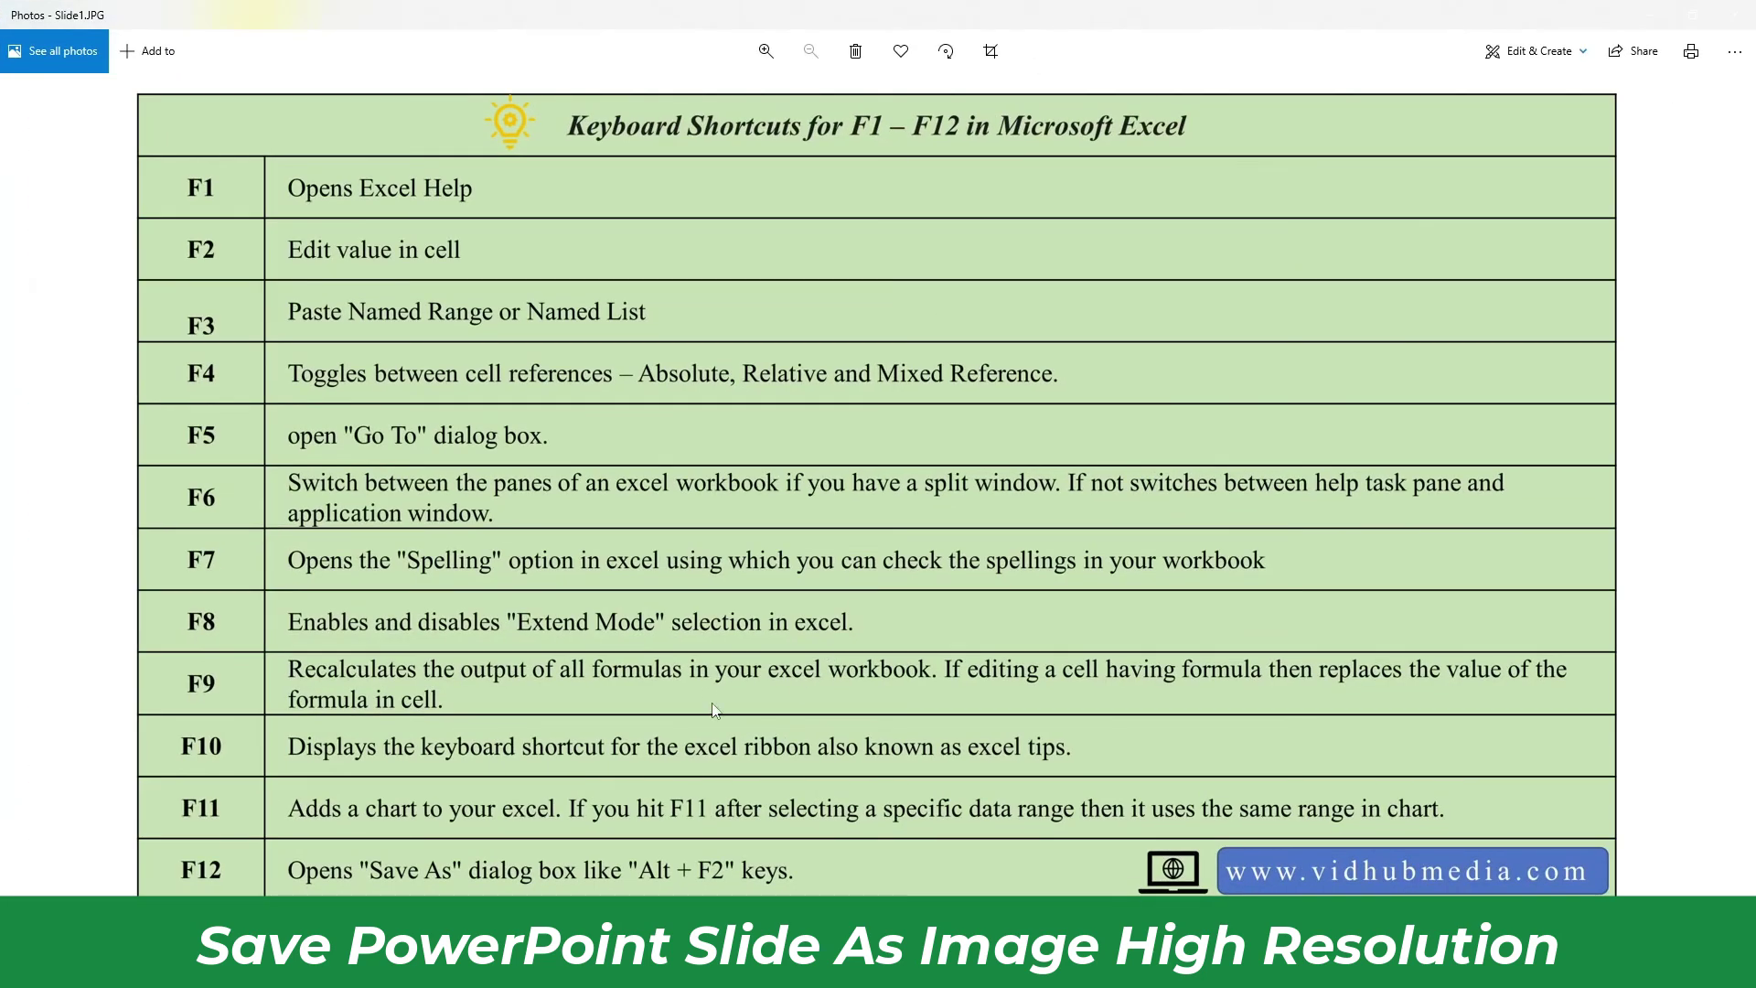
key("Right")
key("Right")
key("Right")
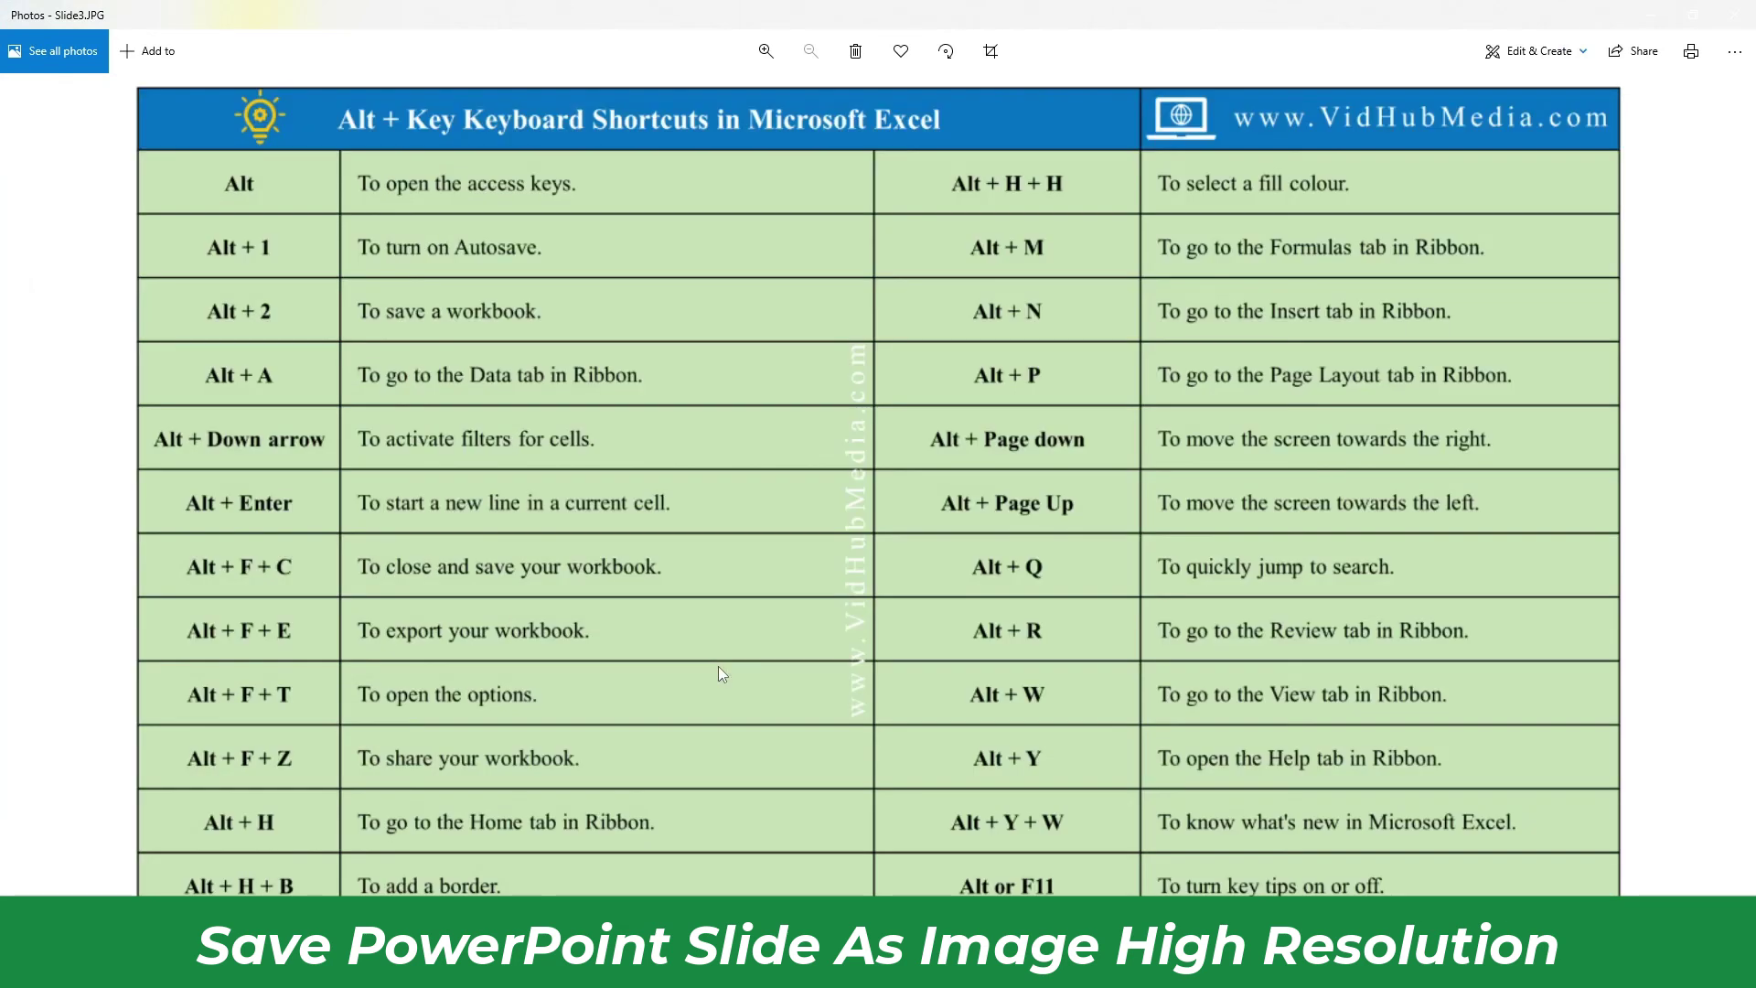
key("Right")
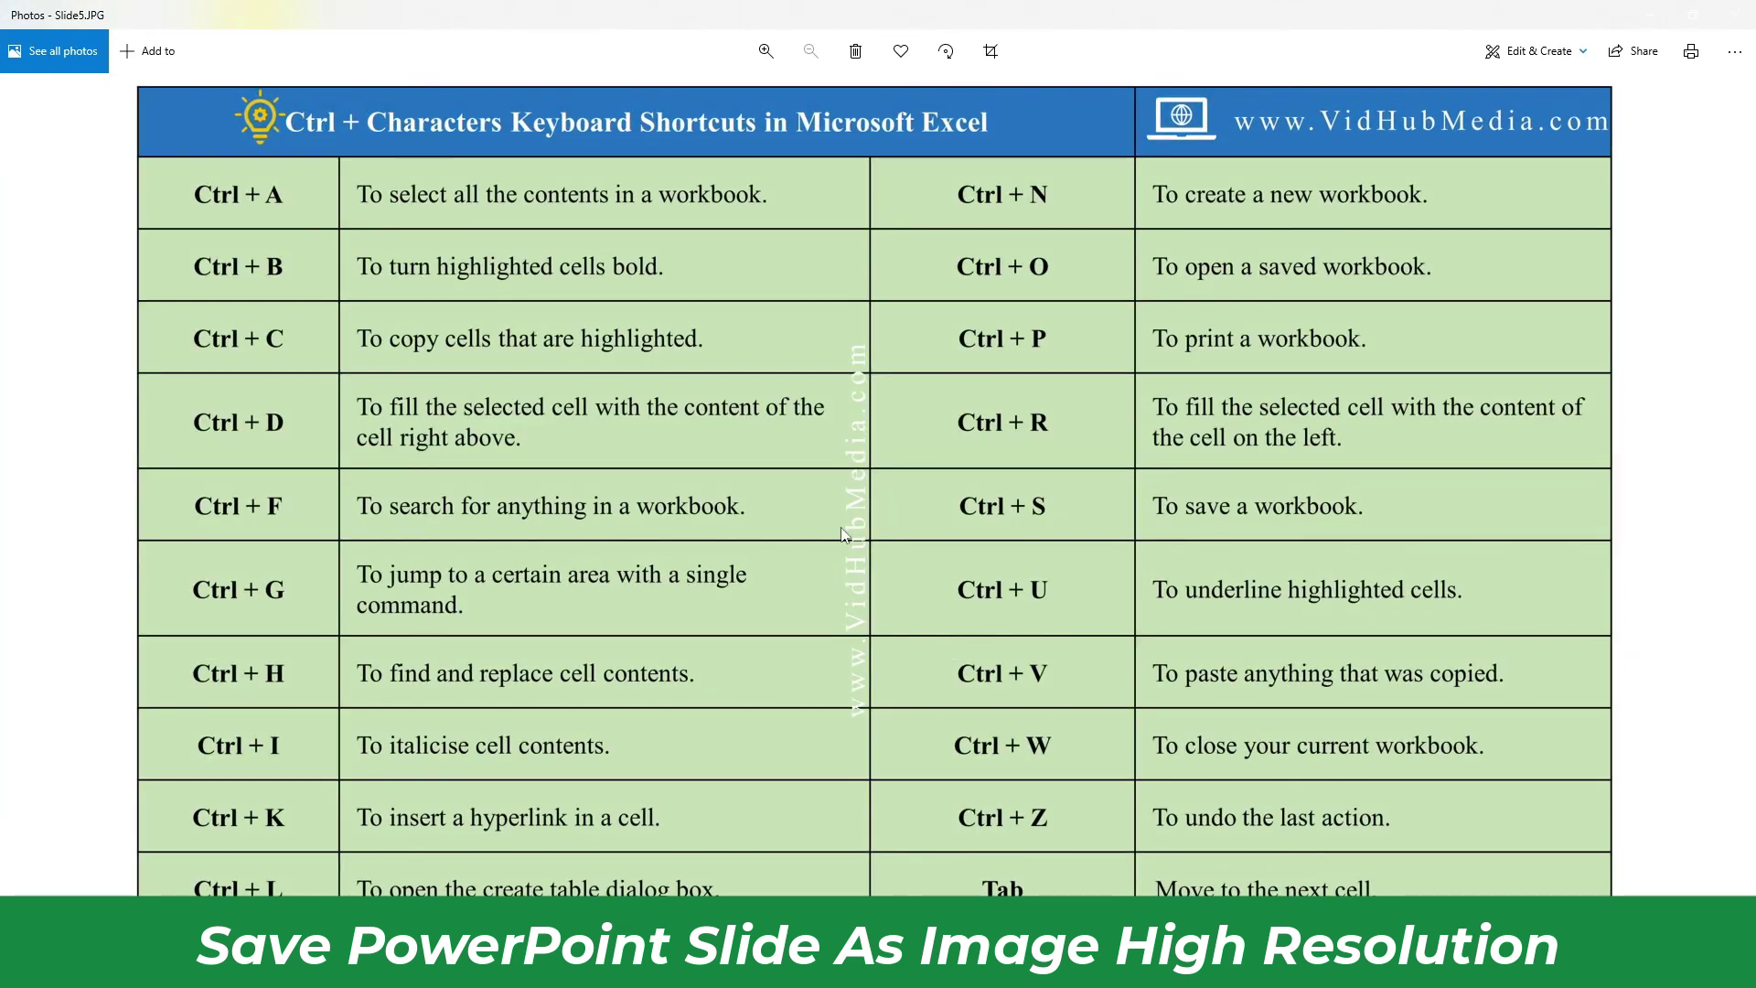
left_click(1734, 15)
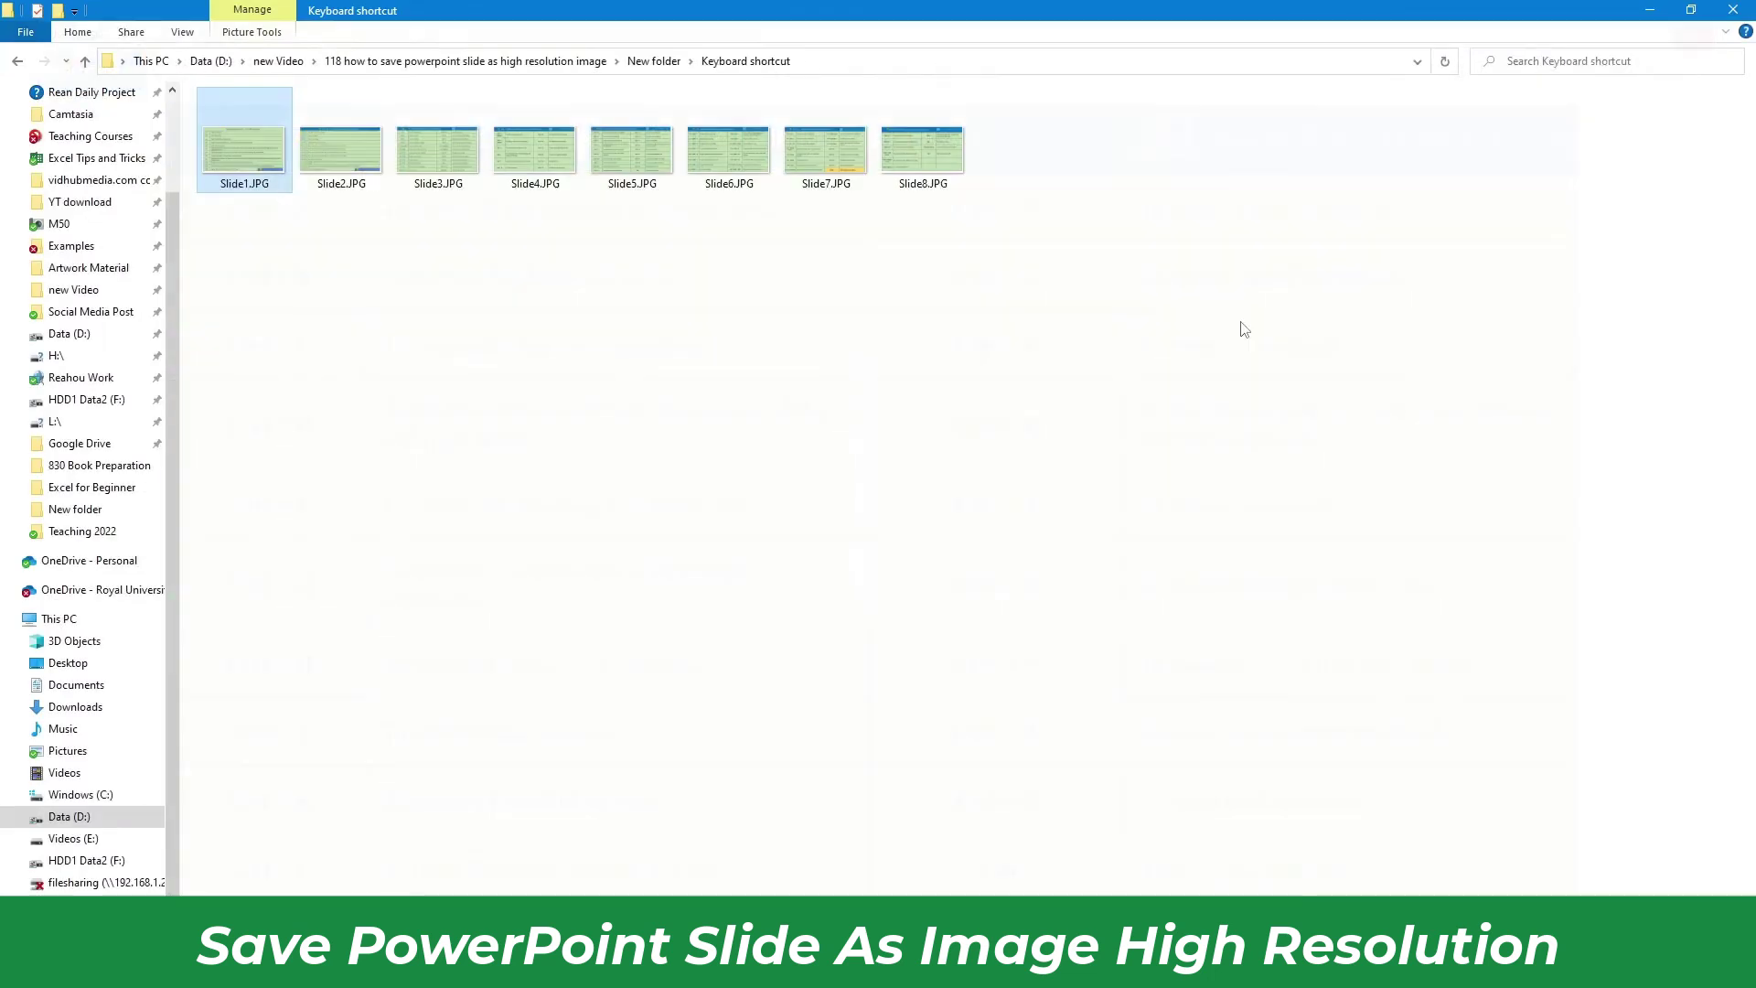